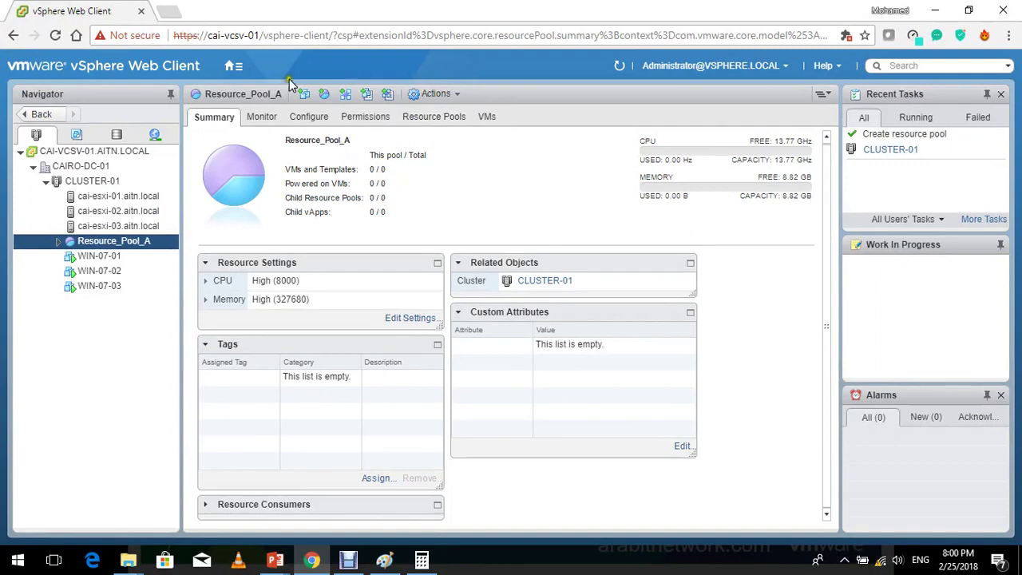
# Start a new resource pool in CLUSTER-01 and name it Resource_Pool_B.
pyautogui.click(149, 183)
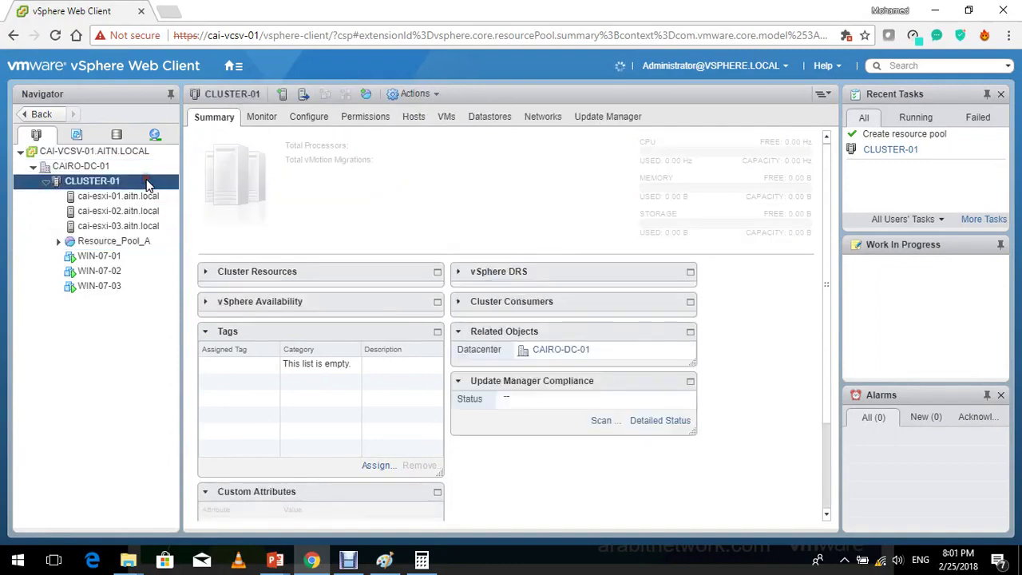
pyautogui.rightClick(150, 184)
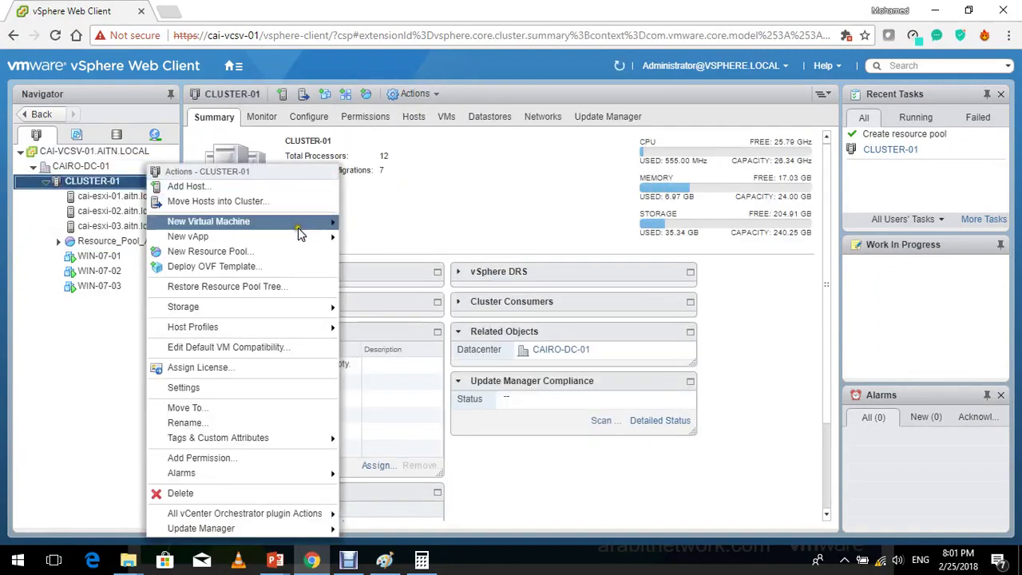
pyautogui.click(276, 253)
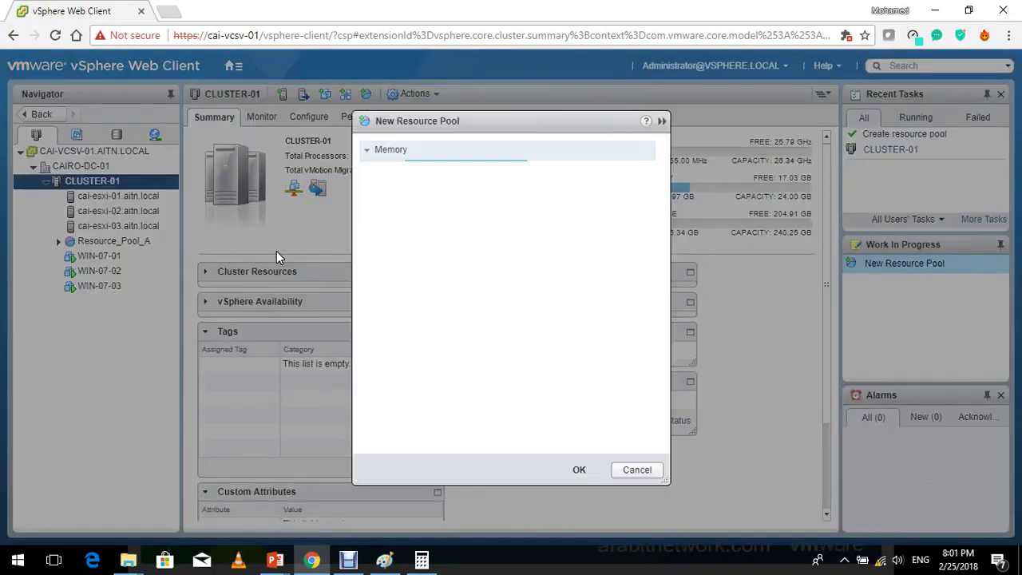
pyautogui.write('Resource_Pool_B')
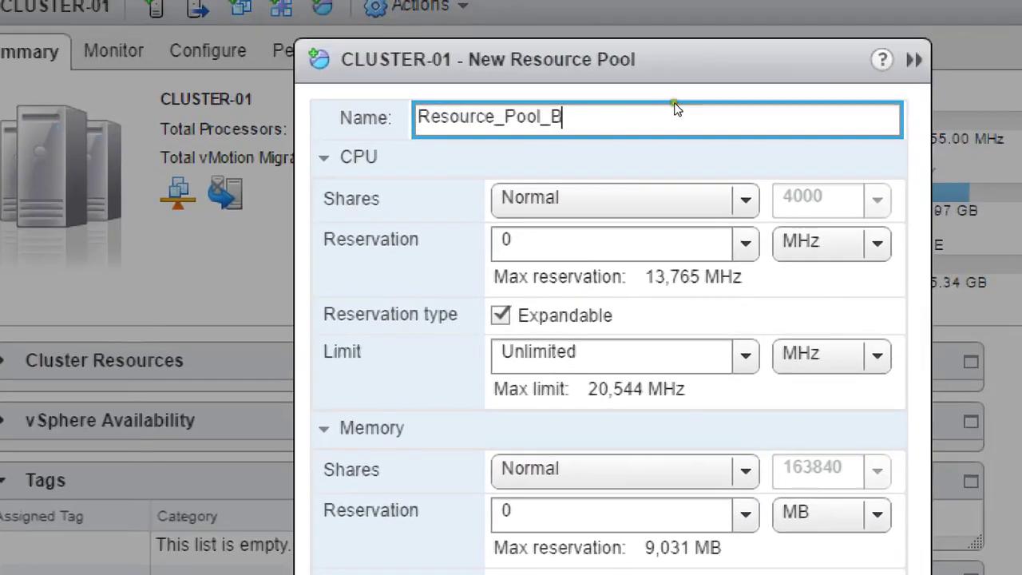
# Set both the CPU and memory shares of the new resource pool to Low and create the pool.
pyautogui.click(544, 192)
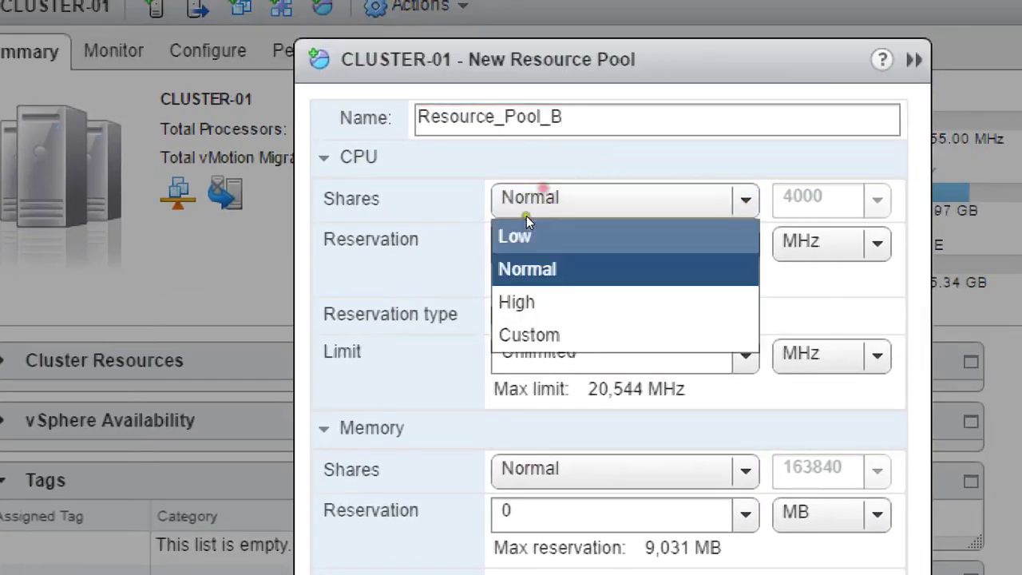
pyautogui.click(518, 234)
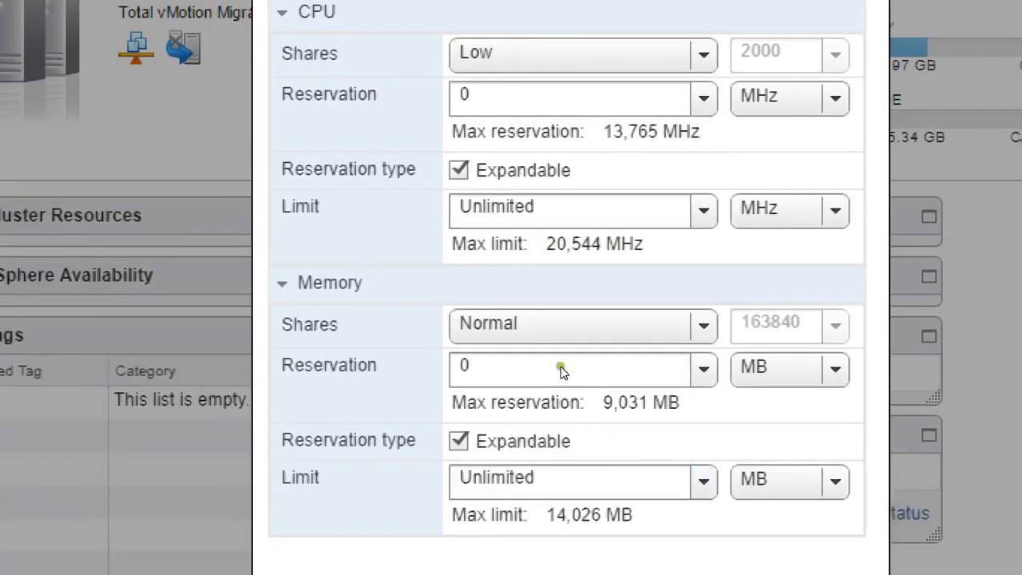
pyautogui.click(502, 329)
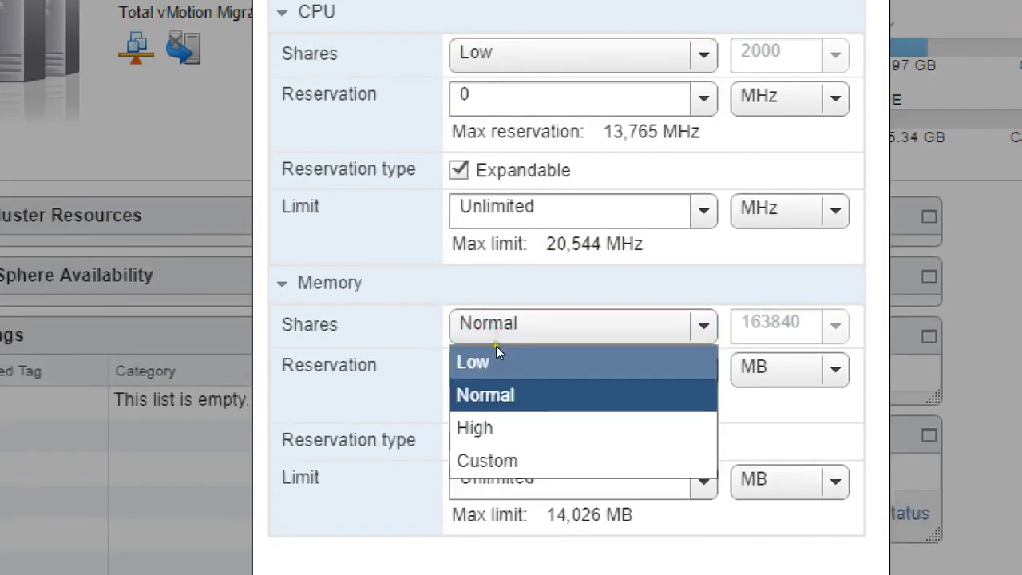
pyautogui.click(496, 352)
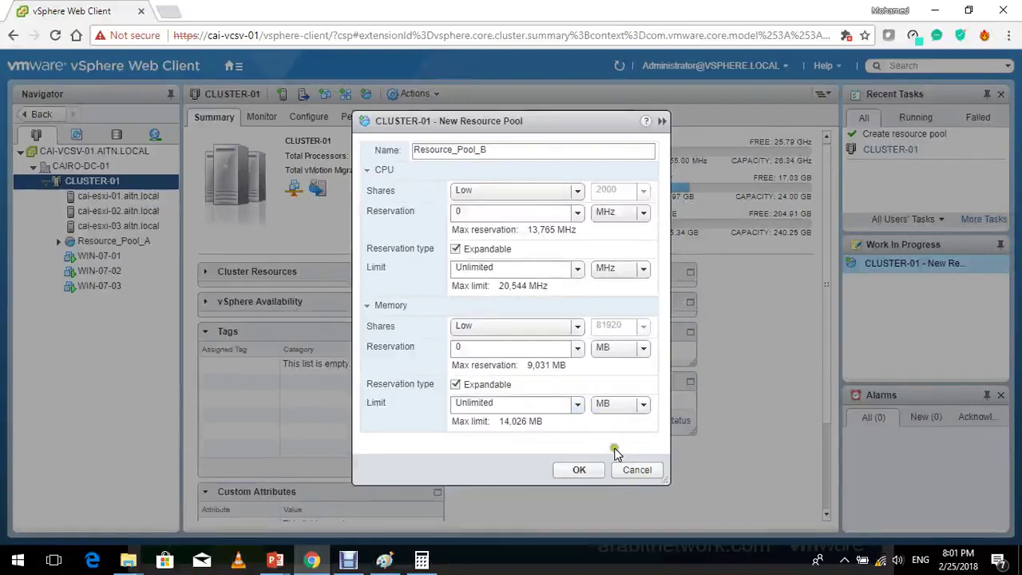
pyautogui.click(579, 471)
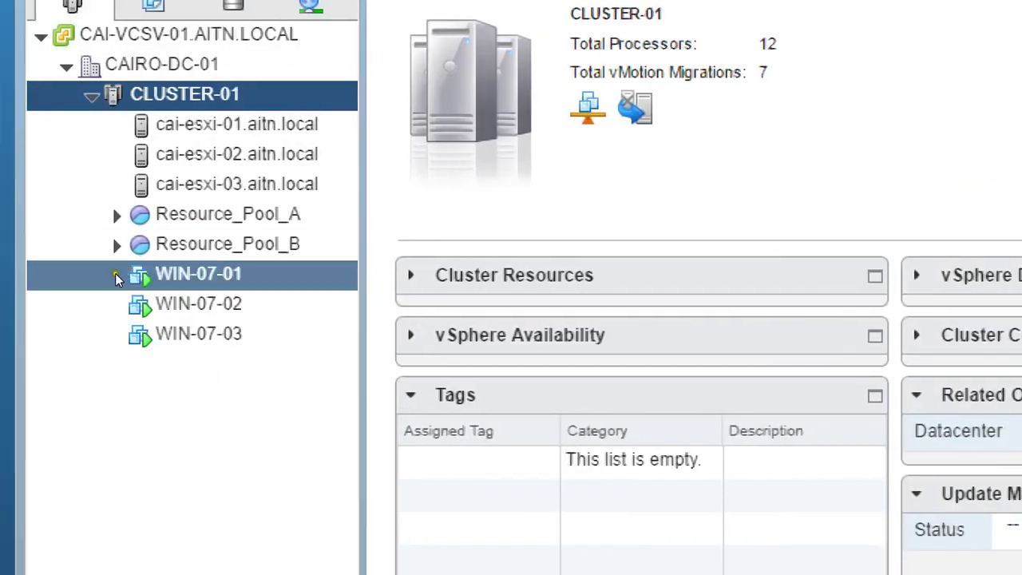
# Move WIN-07-01 and WIN-07-02 into Resource_Pool_A and WIN-07-03 into Resource_Pool_B, and expand both pools.
pyautogui.moveTo(104, 272); pyautogui.dragTo(240, 216)
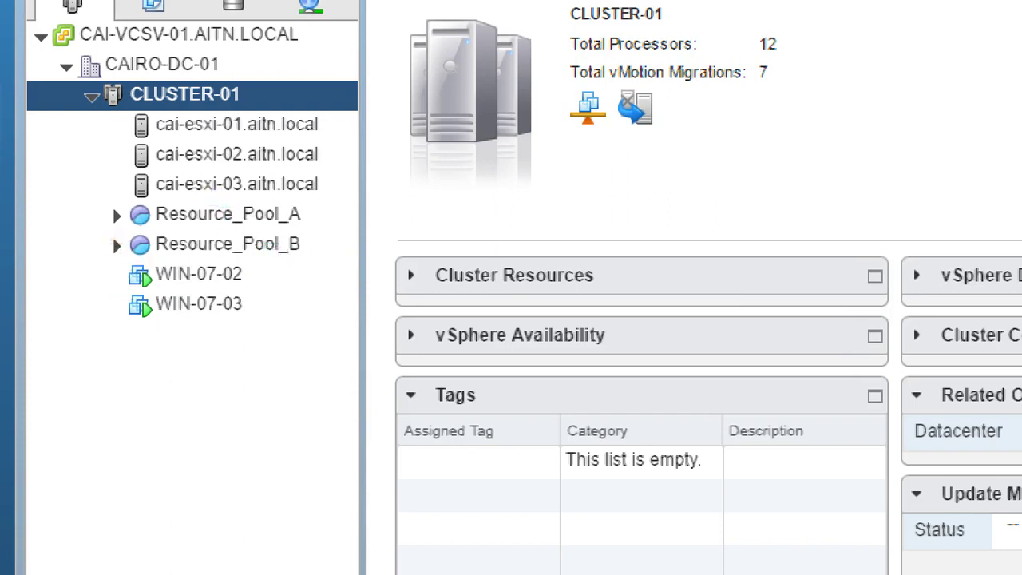
pyautogui.moveTo(107, 270); pyautogui.dragTo(239, 214)
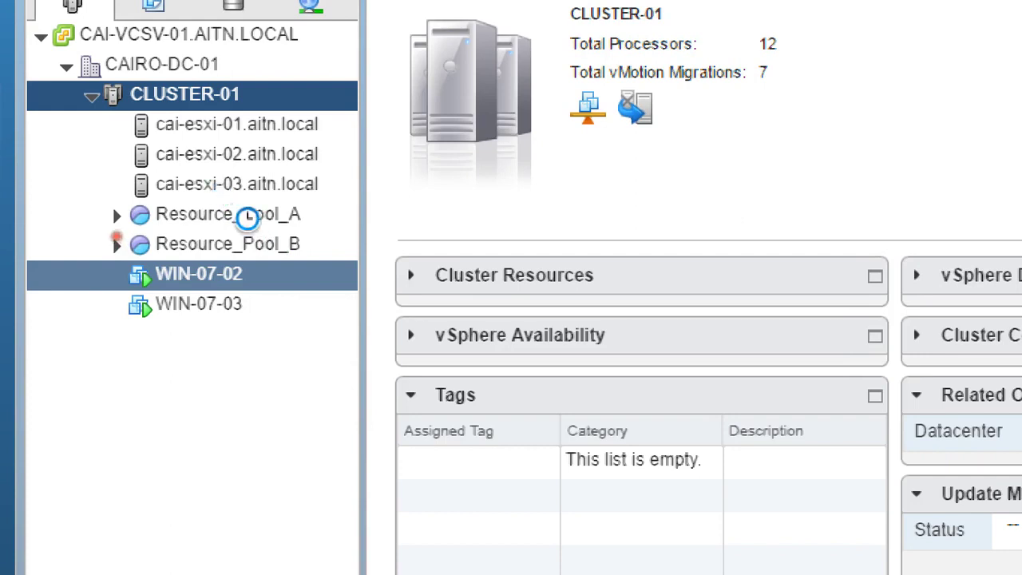
pyautogui.click(113, 274)
pyautogui.moveTo(112, 274); pyautogui.dragTo(224, 235)
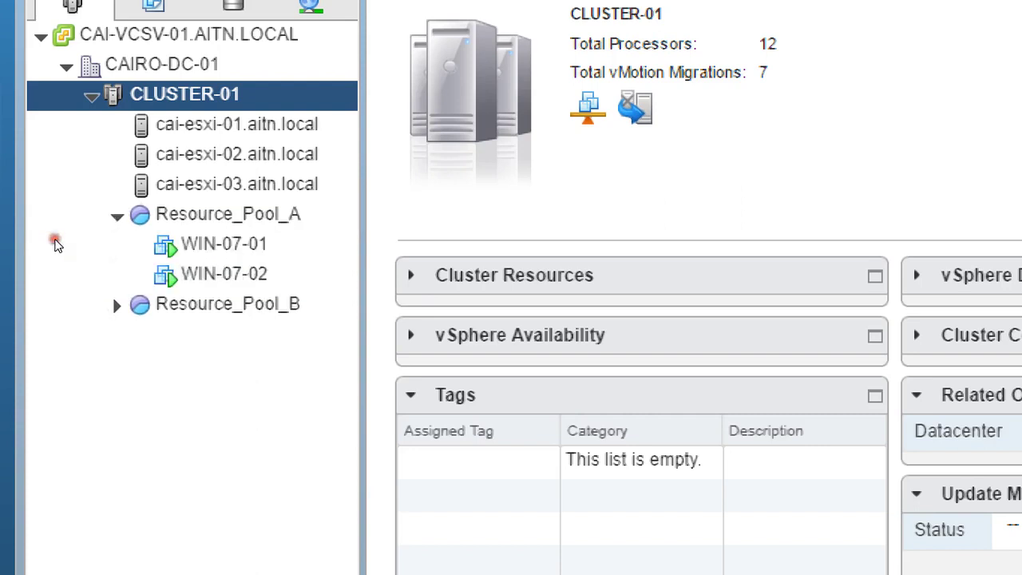
pyautogui.click(57, 291)
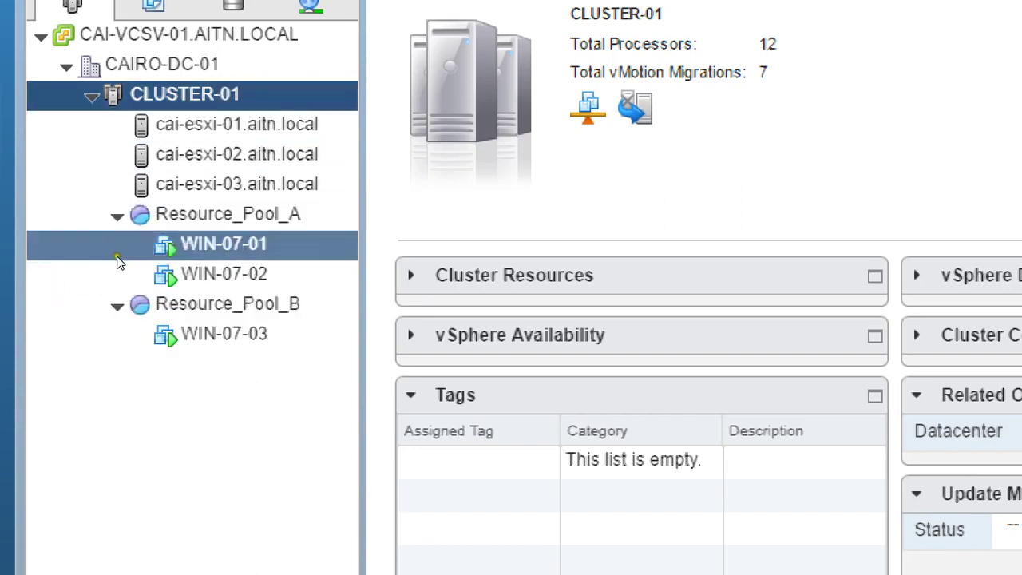
pyautogui.moveTo(148, 244); pyautogui.dragTo(288, 219)
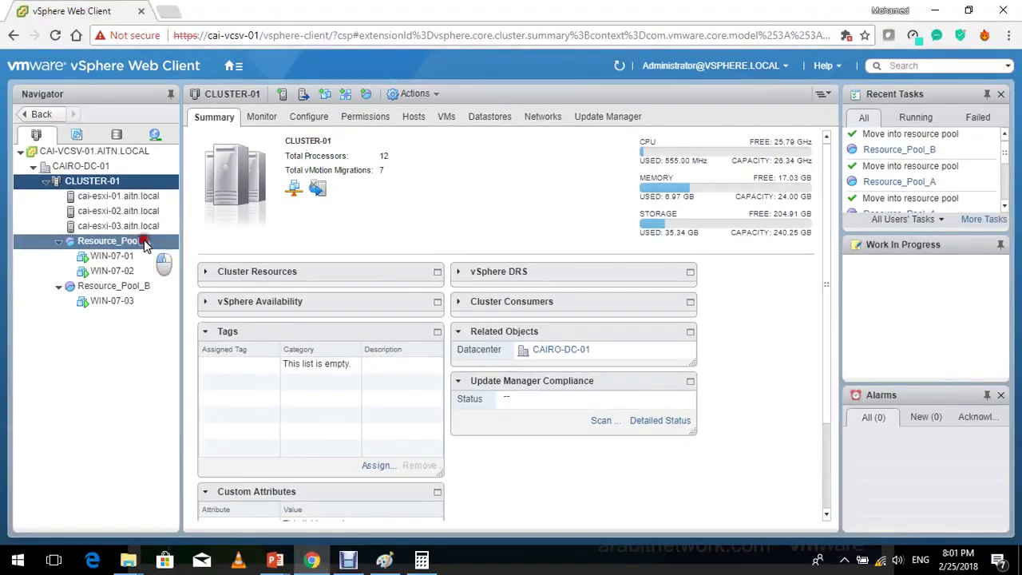
# Examine the summaries of Resource_Pool_A, its virtual machine WIN-07-01, and Resource_Pool_B.
pyautogui.click(144, 243)
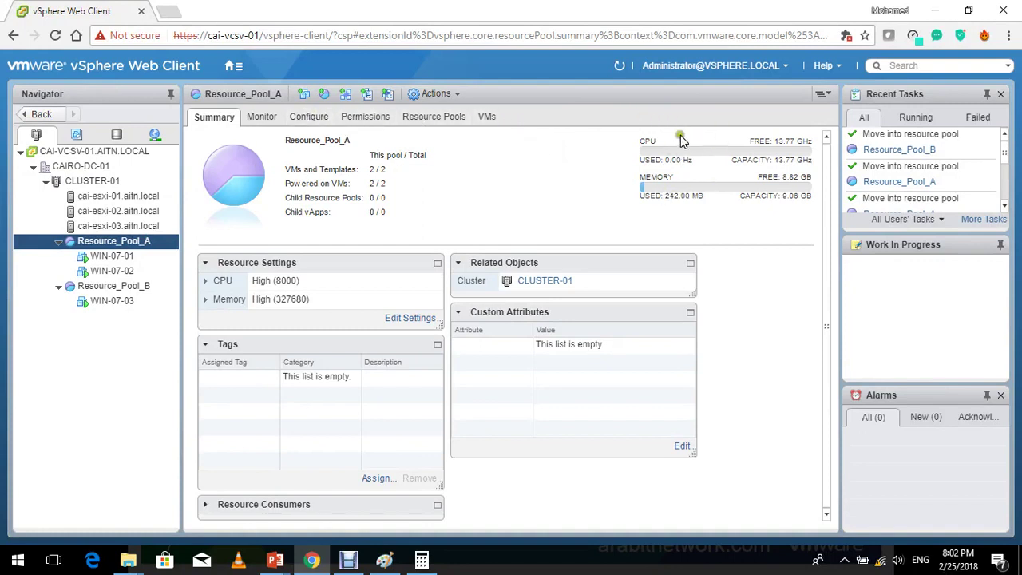
pyautogui.click(152, 256)
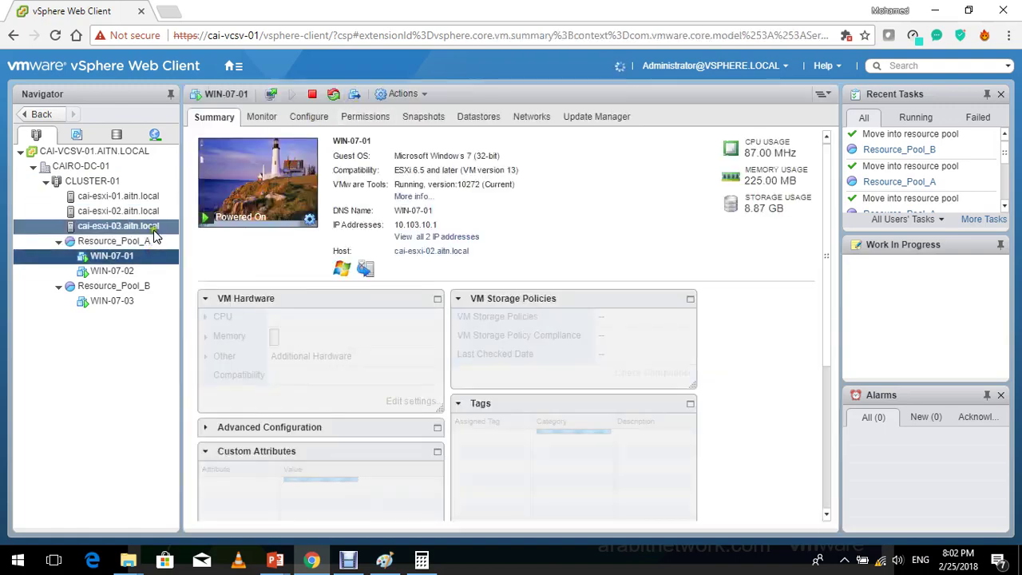
pyautogui.click(145, 241)
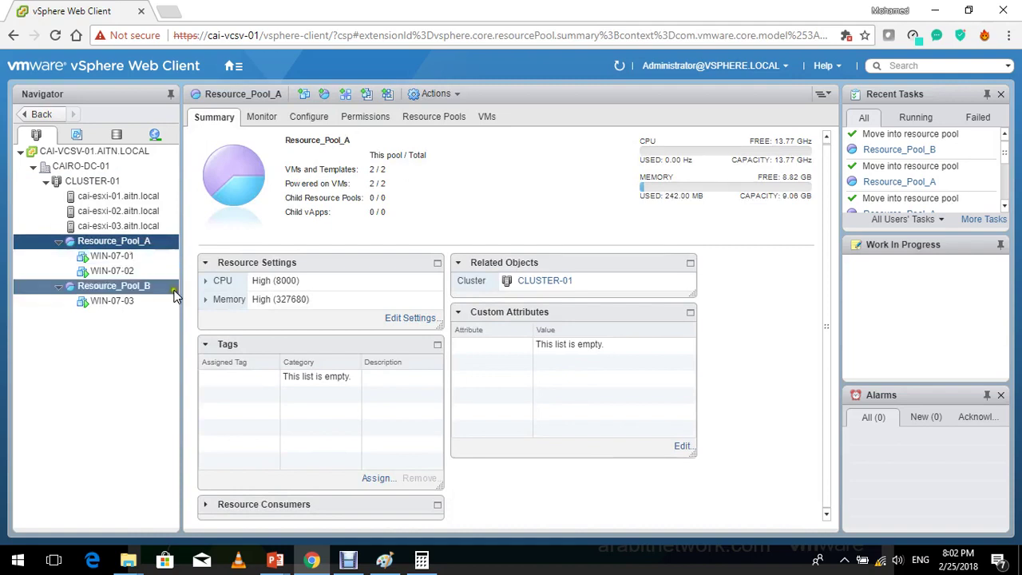
pyautogui.click(168, 291)
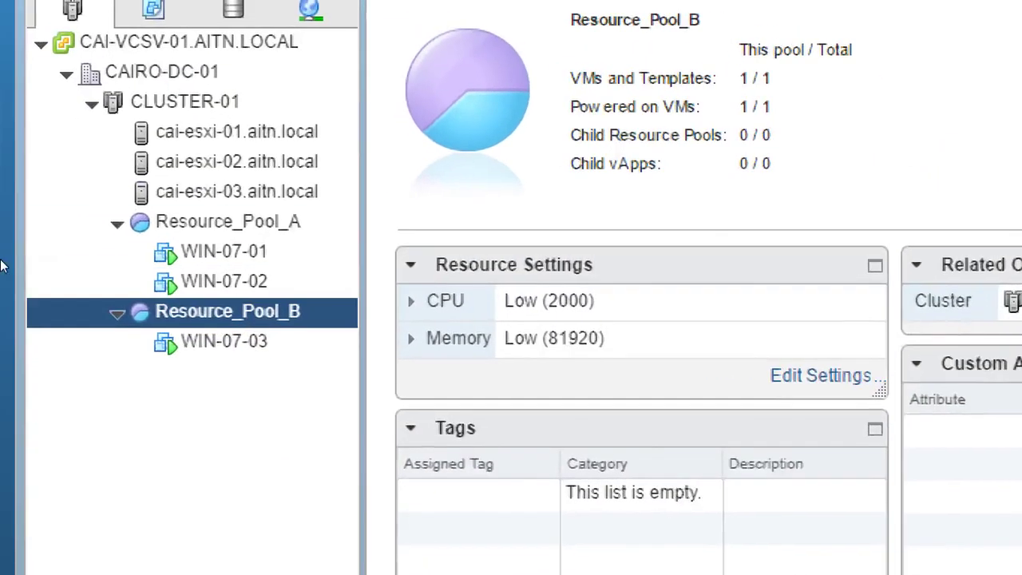
# Review the CPU and memory resource settings of Resource_Pool_A, closing the memory editor without changes.
pyautogui.click(45, 247)
pyautogui.rightClick(185, 226)
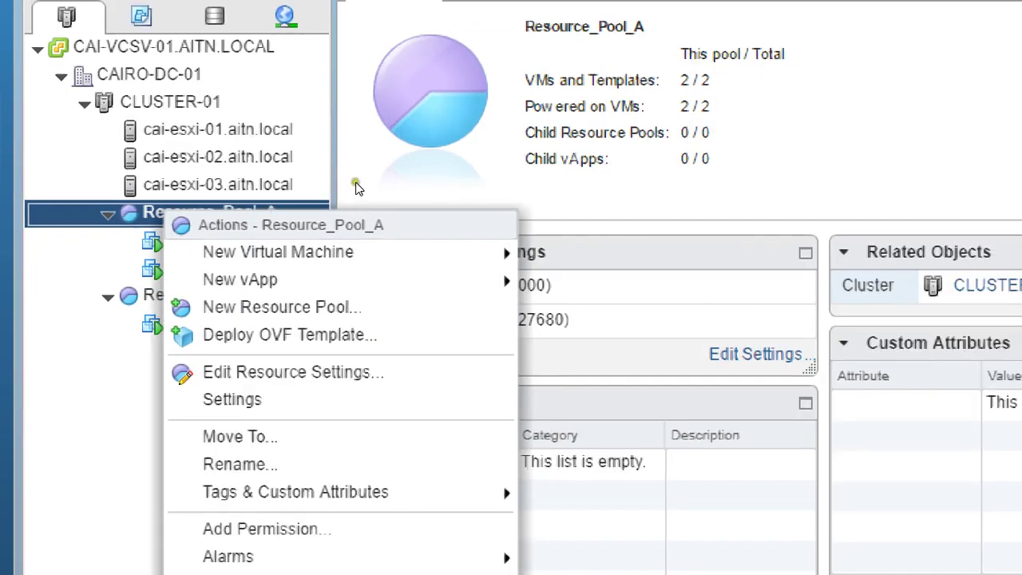
pyautogui.click(714, 116)
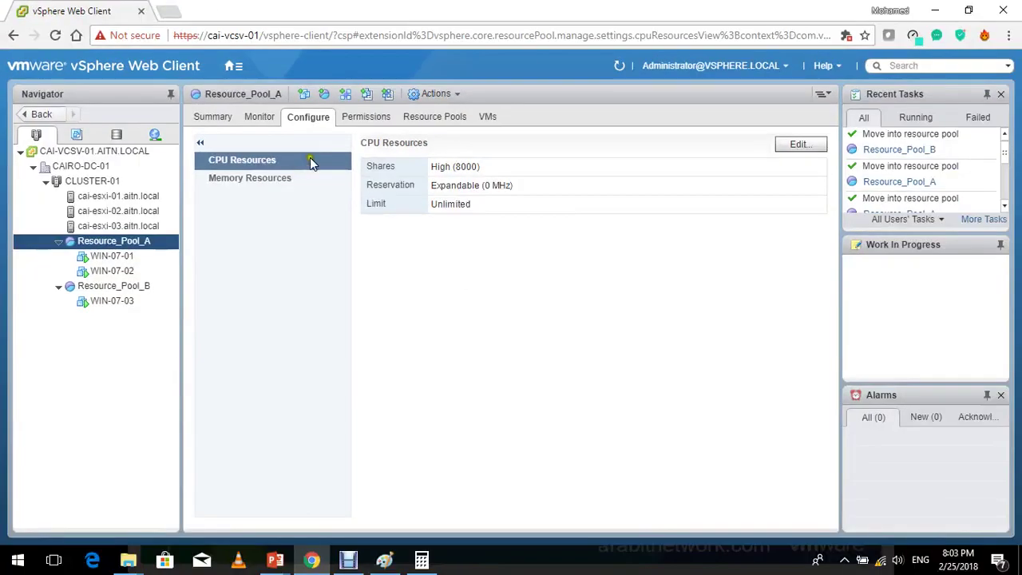
pyautogui.click(331, 185)
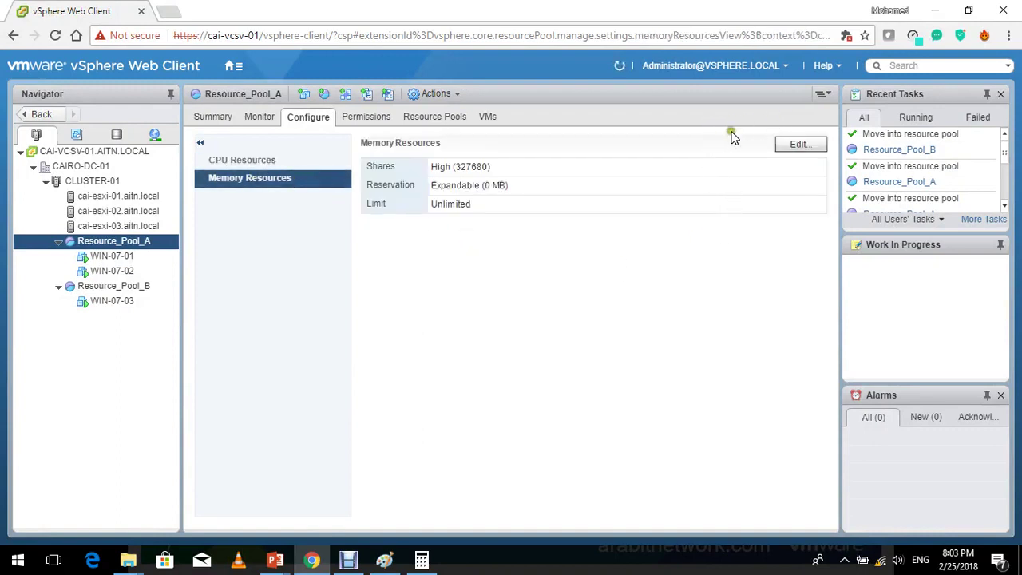
pyautogui.click(777, 143)
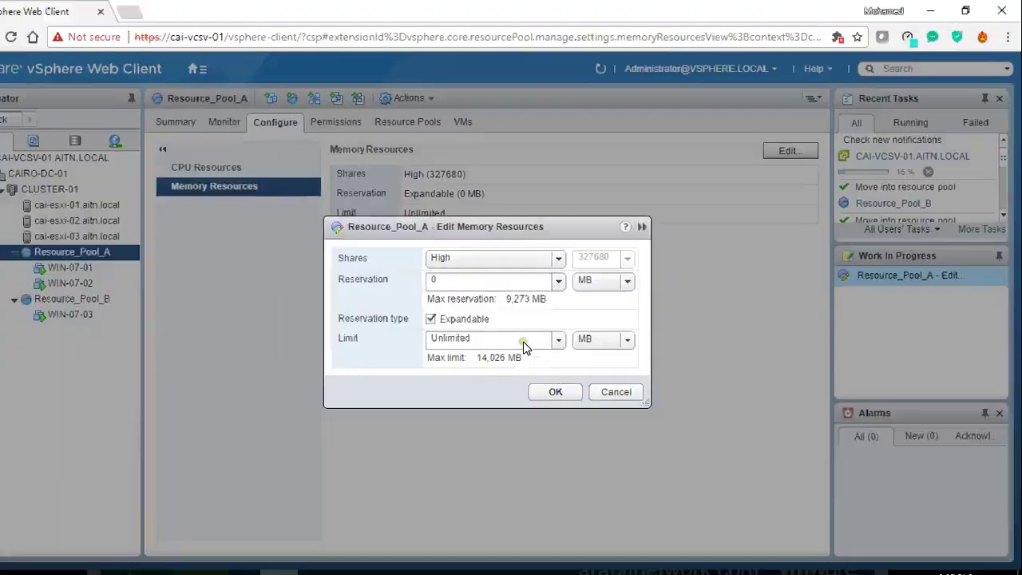
pyautogui.press('Escape')
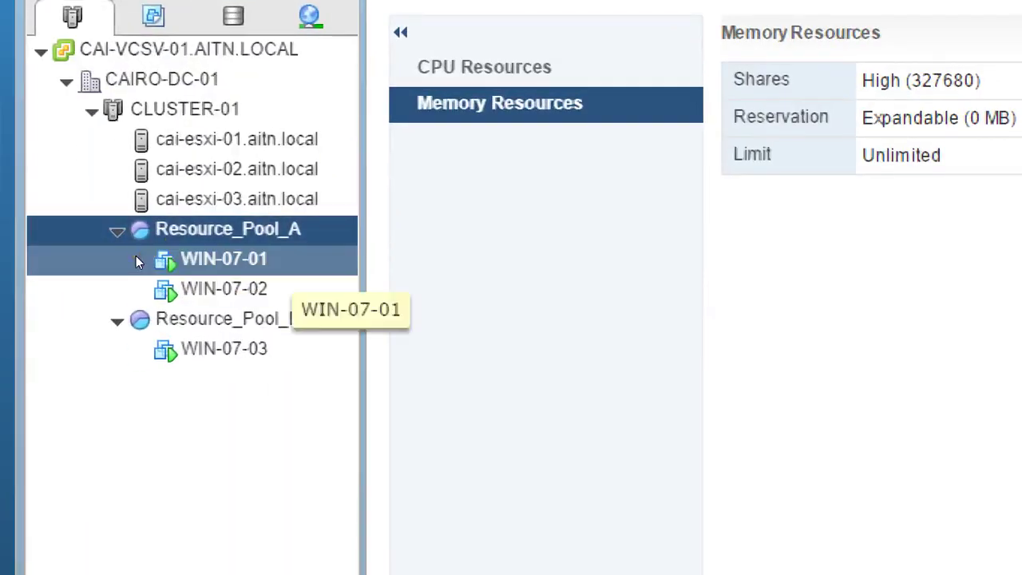
# Move WIN-07-01 and WIN-07-02 out of Resource_Pool_A directly under CLUSTER-01, and collapse Resource_Pool_B.
pyautogui.moveTo(125, 257); pyautogui.dragTo(207, 111)
pyautogui.moveTo(133, 257); pyautogui.dragTo(221, 114)
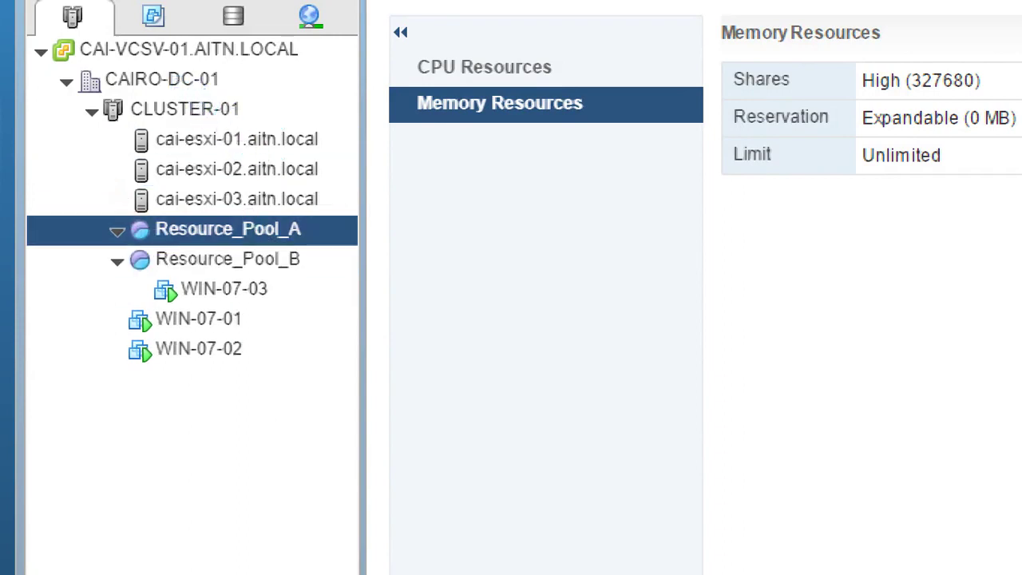
pyautogui.click(56, 256)
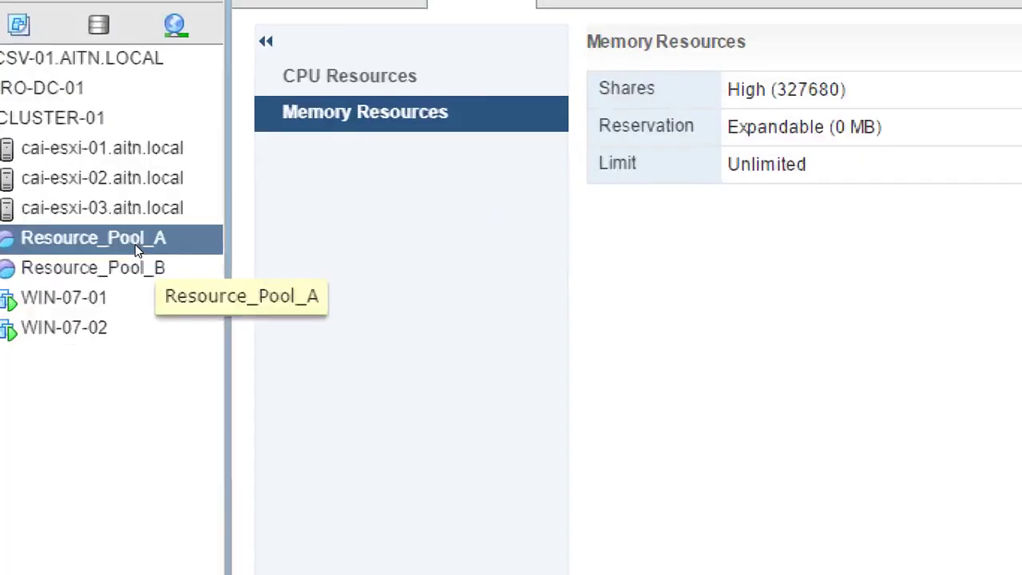
# Start a new vApp on CLUSTER-01 with the "Create a new vApp" creation type.
pyautogui.moveTo(135, 245); pyautogui.dragTo(51, 211)
pyautogui.moveTo(102, 186); pyautogui.dragTo(102, 186)
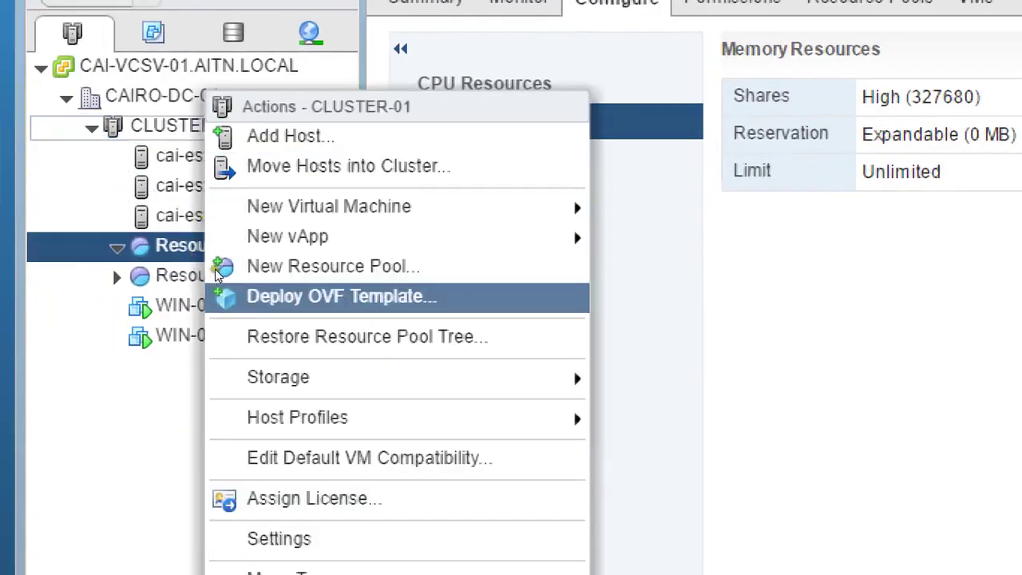
pyautogui.moveTo(209, 237)
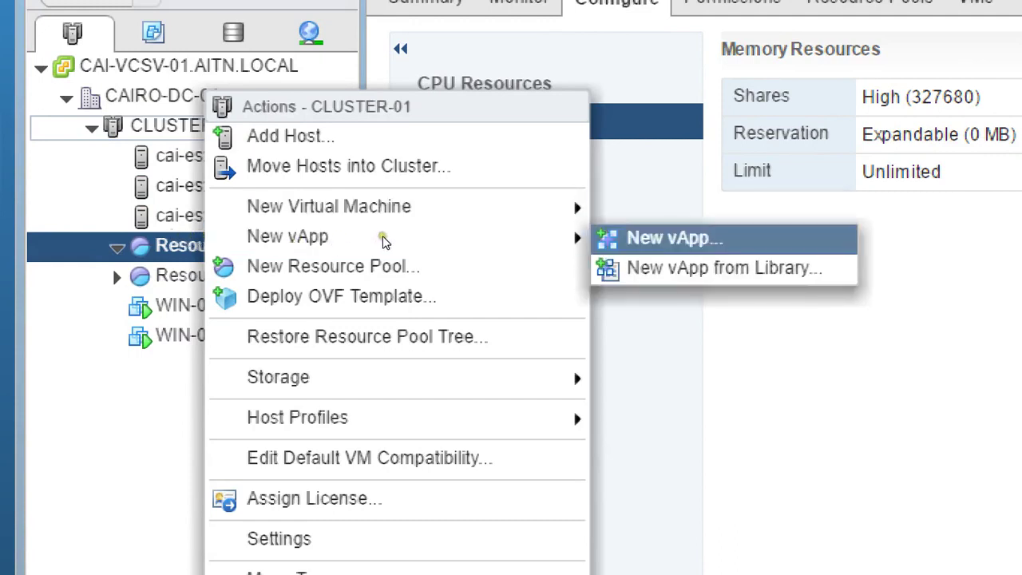
pyautogui.click(674, 238)
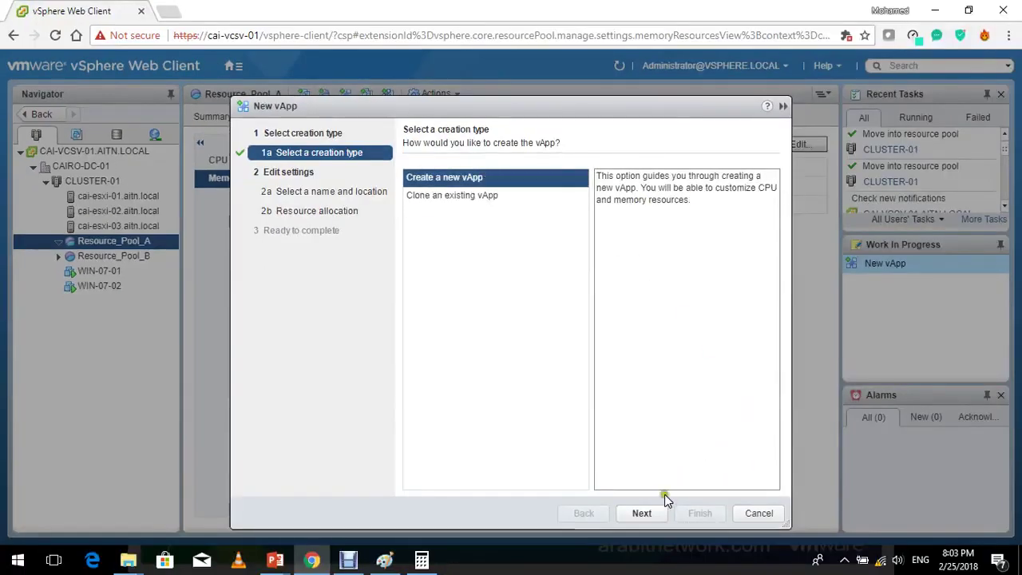
pyautogui.click(653, 513)
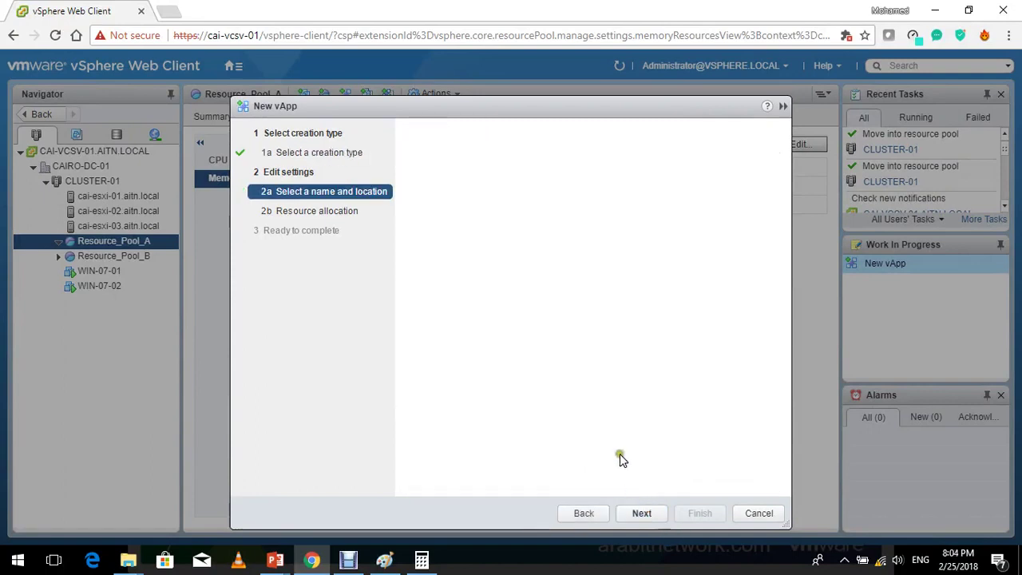
# Create the vApp in the CAIRO-DC-01 datacenter with the default name and resource allocation, and open its summary.
pyautogui.click(574, 245)
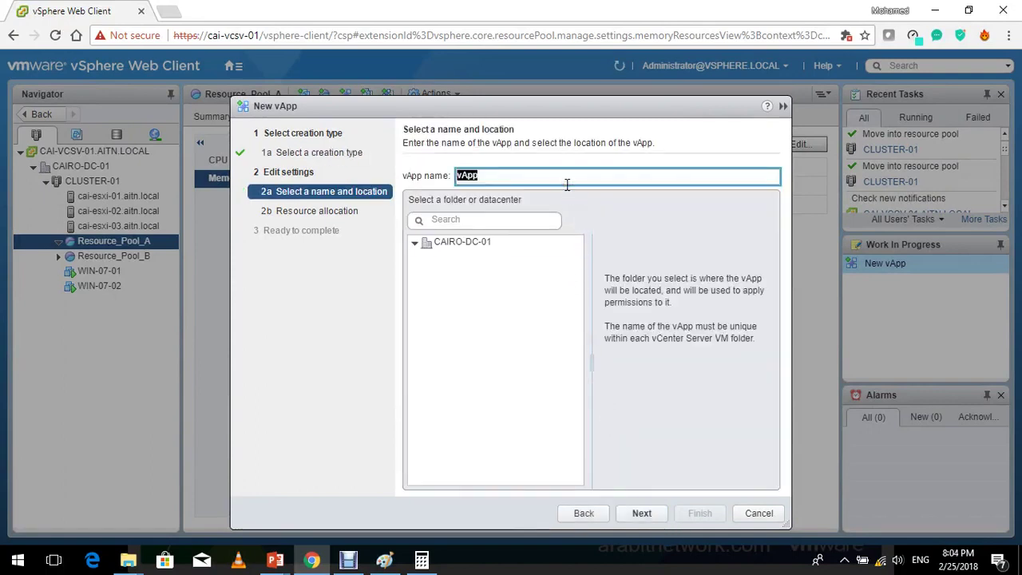
pyautogui.click(486, 242)
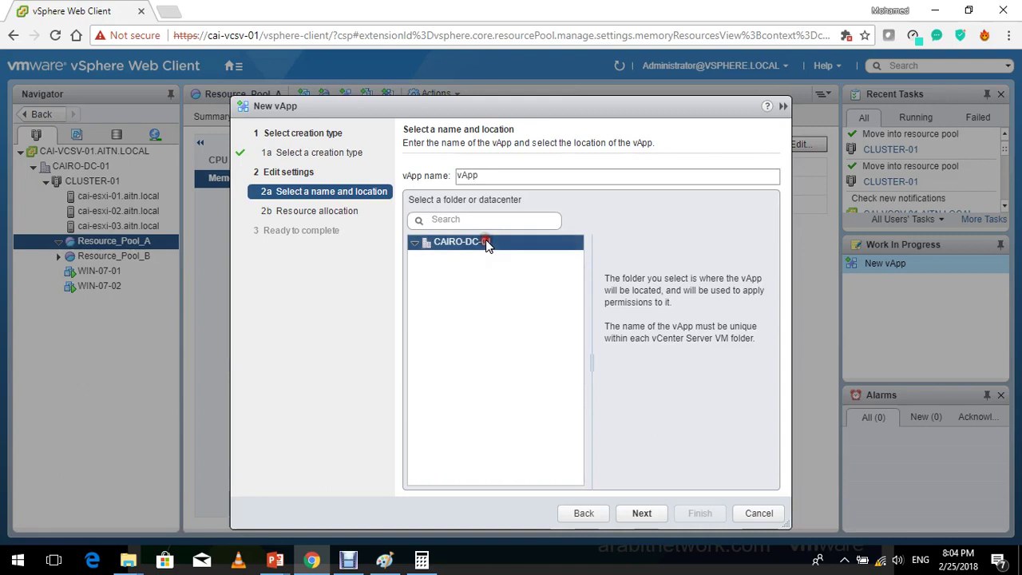
pyautogui.click(641, 513)
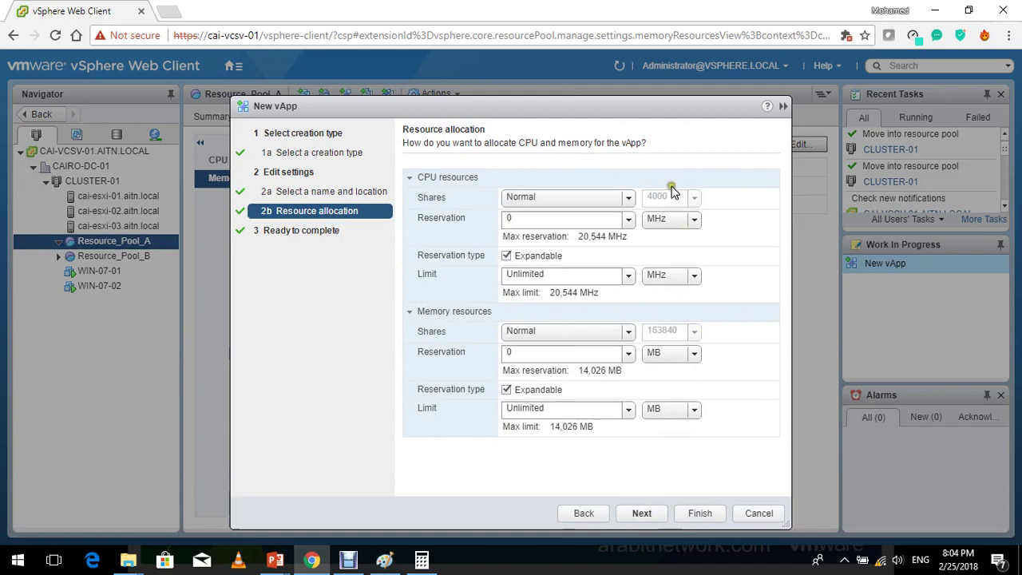
pyautogui.click(644, 513)
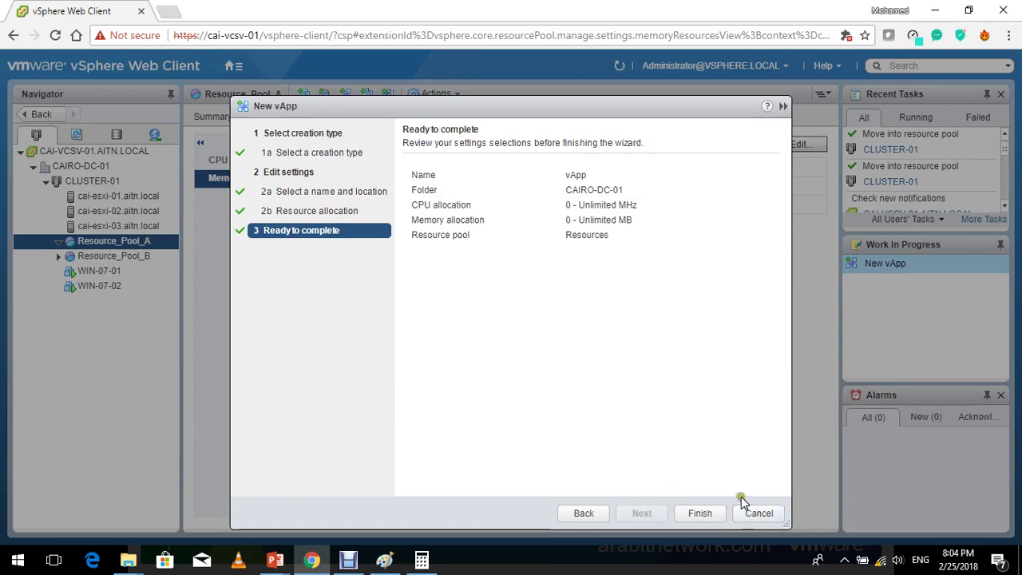
pyautogui.click(701, 513)
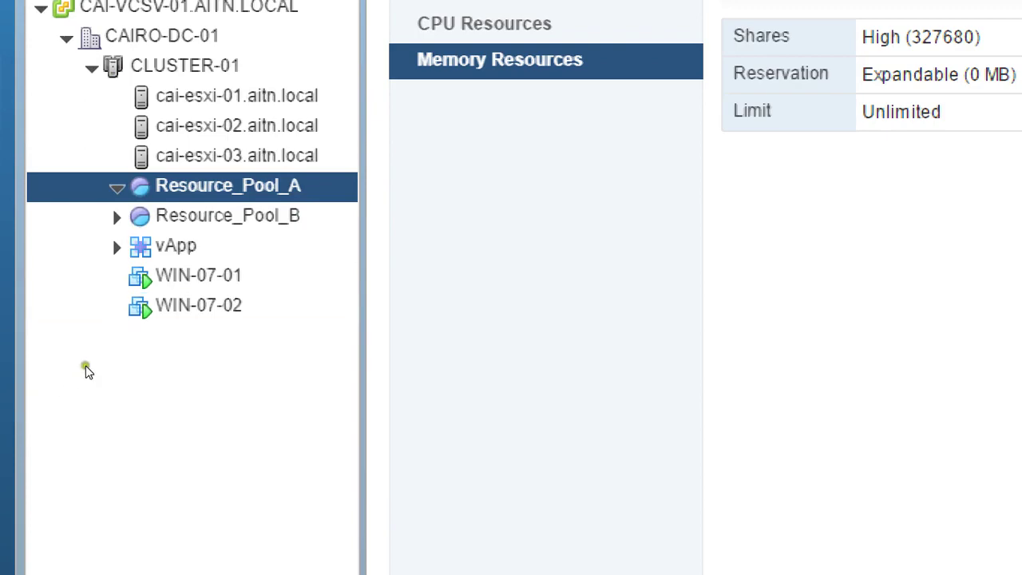
pyautogui.click(85, 271)
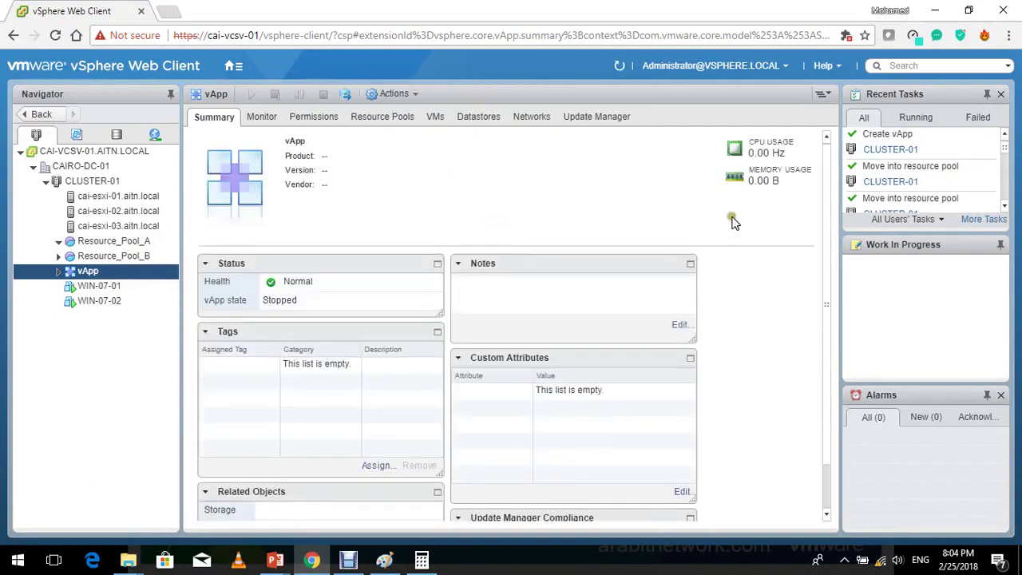
# Move WIN-07-01 and WIN-07-02 into the vApp under CLUSTER-01 and expand it to show both machines.
pyautogui.click(128, 286)
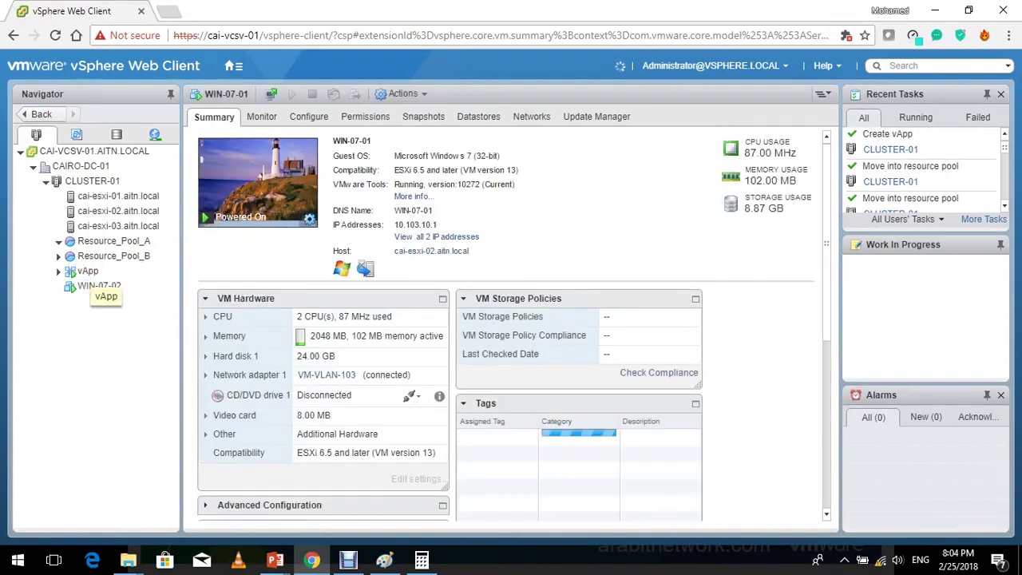
pyautogui.moveTo(111, 286); pyautogui.dragTo(84, 272)
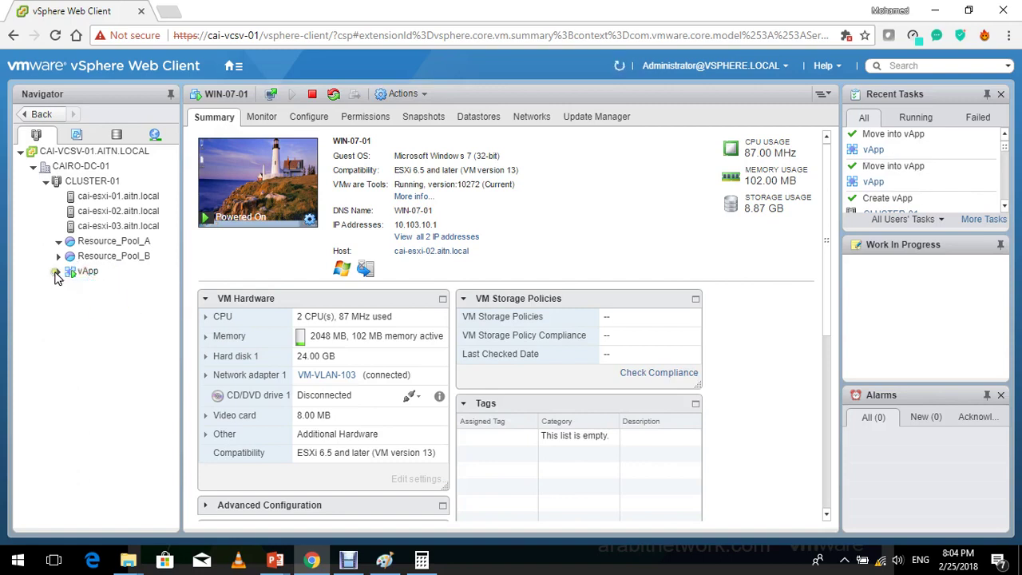
pyautogui.click(56, 273)
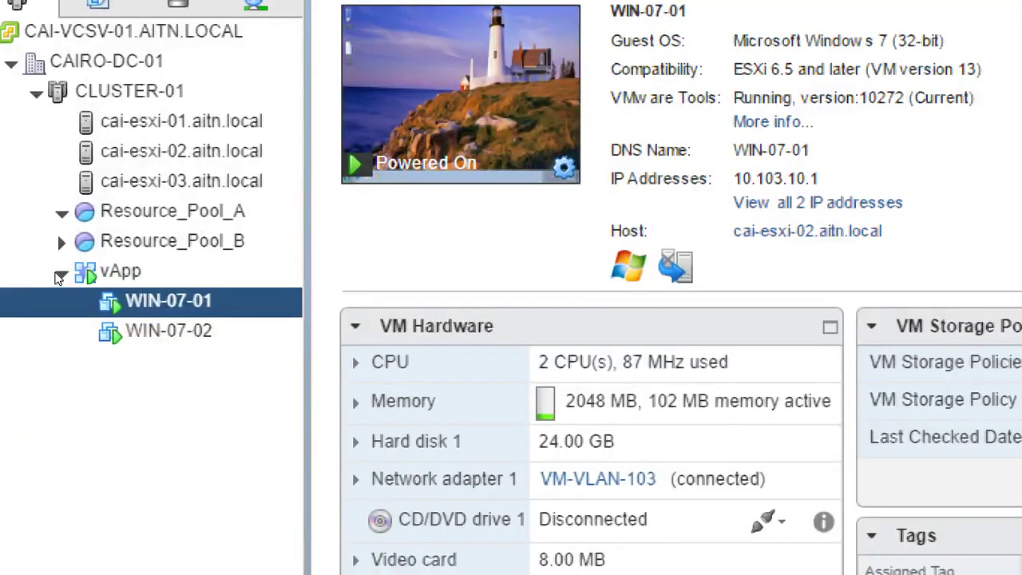
# Open the vApp's settings for editing and select WIN-07-02 in Group 2 of the start order.
pyautogui.click(90, 273)
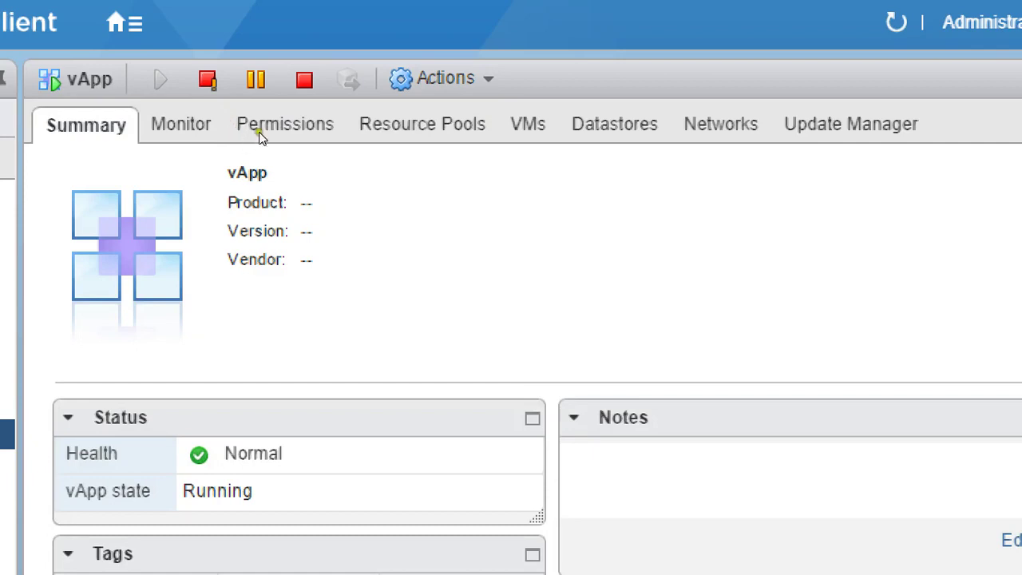
pyautogui.click(419, 94)
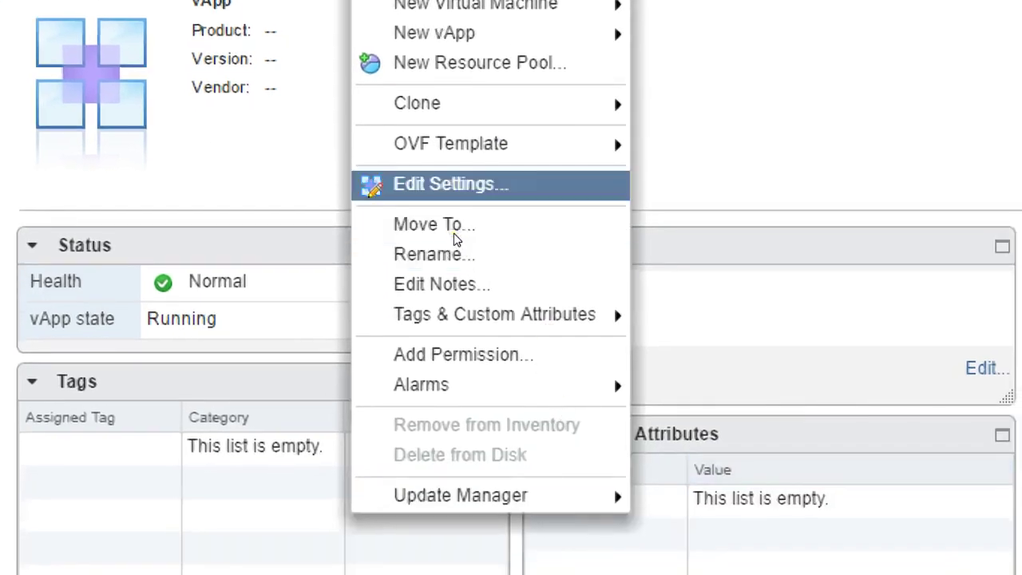
pyautogui.click(452, 186)
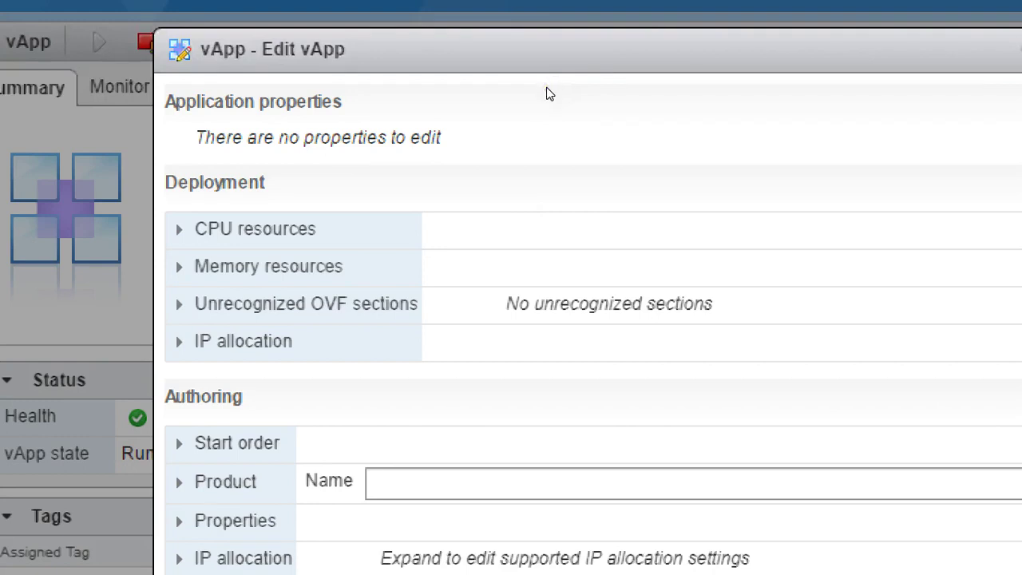
pyautogui.click(527, 172)
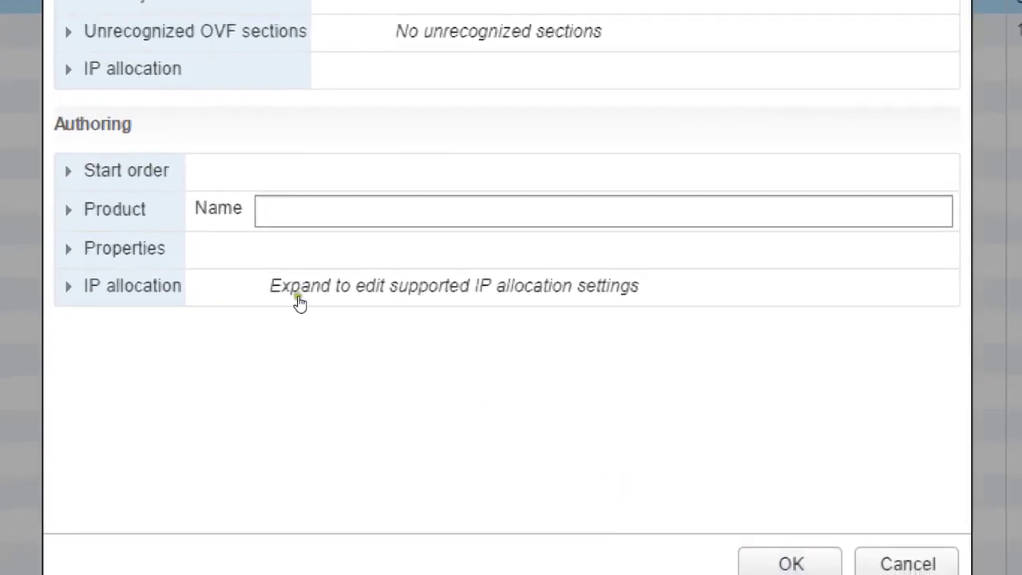
pyautogui.click(85, 172)
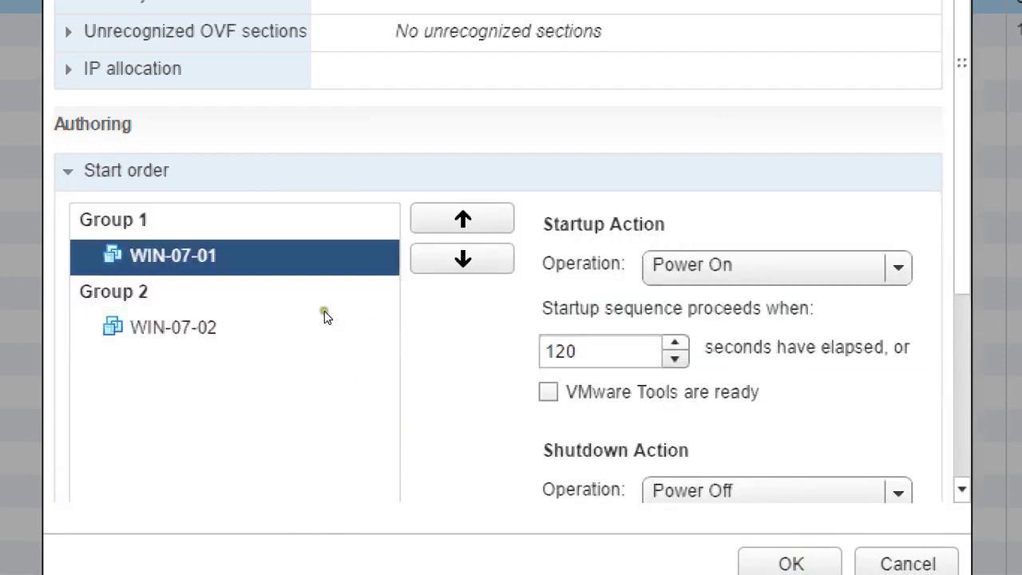
pyautogui.click(356, 340)
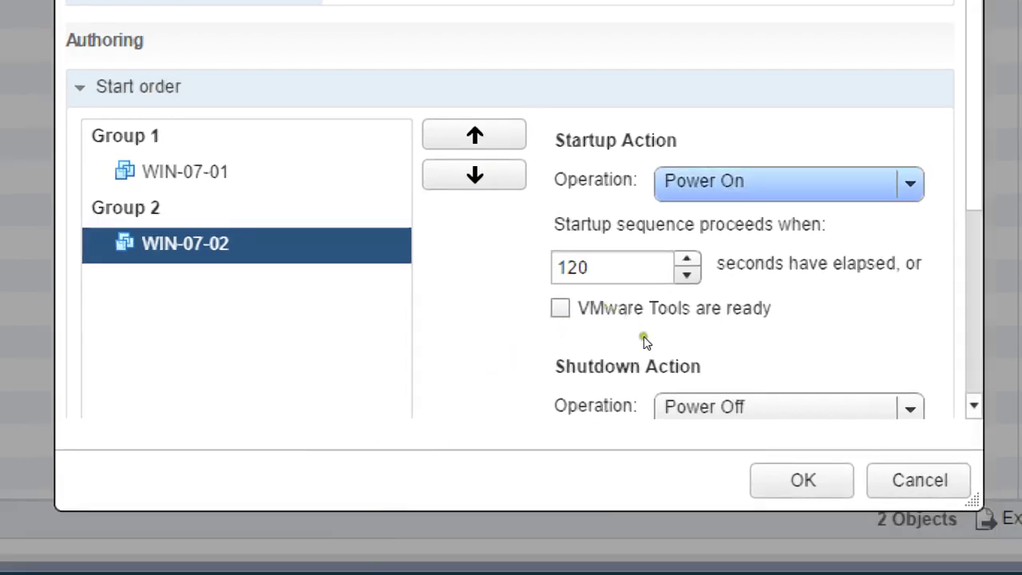
# Set WIN-07-02's shutdown action to Guest Shutdown with a shutdown sequence delay of 10 seconds.
pyautogui.click(643, 328)
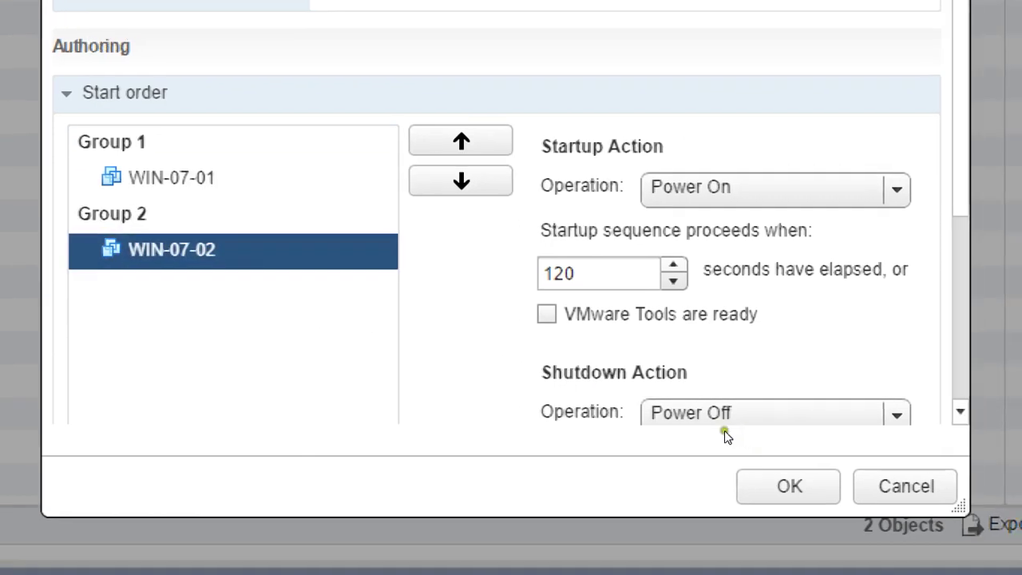
pyautogui.scroll(-3, 743, 368)
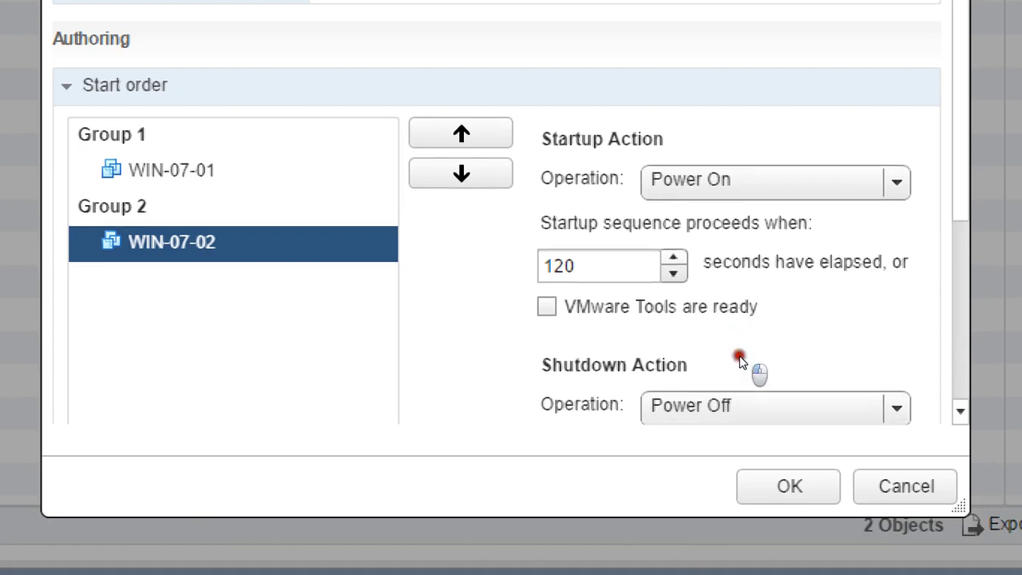
pyautogui.scroll(-2, 743, 399)
pyautogui.click(671, 224)
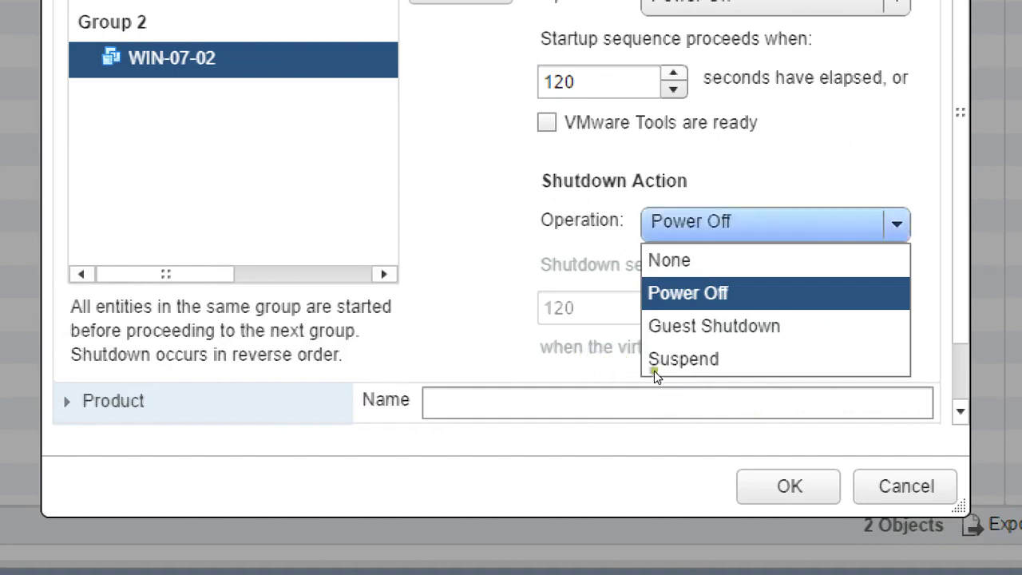
pyautogui.press('Down')
pyautogui.click(665, 409)
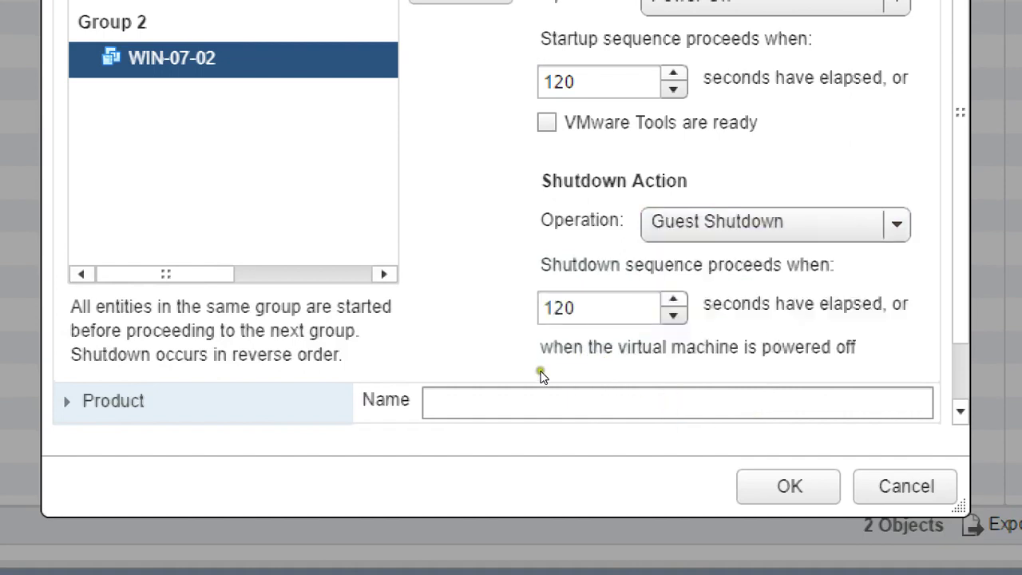
pyautogui.press('Tab')
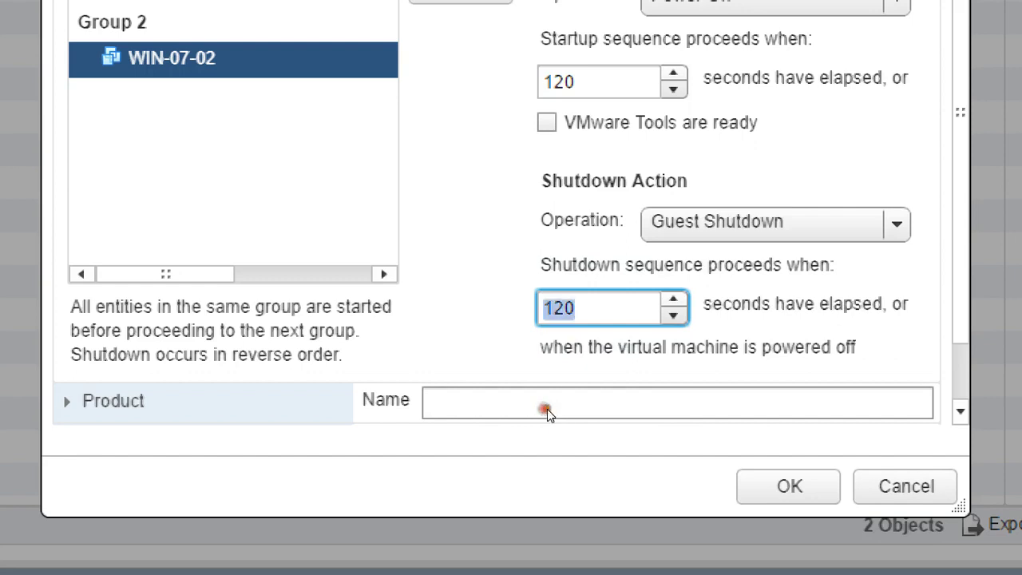
pyautogui.write('10')
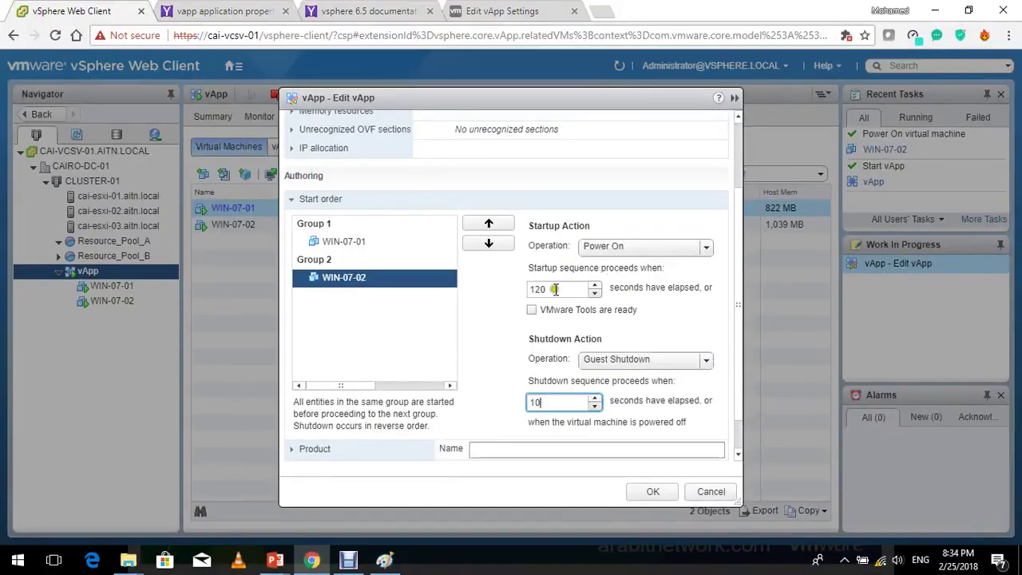
# Set WIN-07-02's startup sequence delay to 10 seconds and save the vApp settings.
pyautogui.click(582, 86)
pyautogui.doubleClick(556, 292)
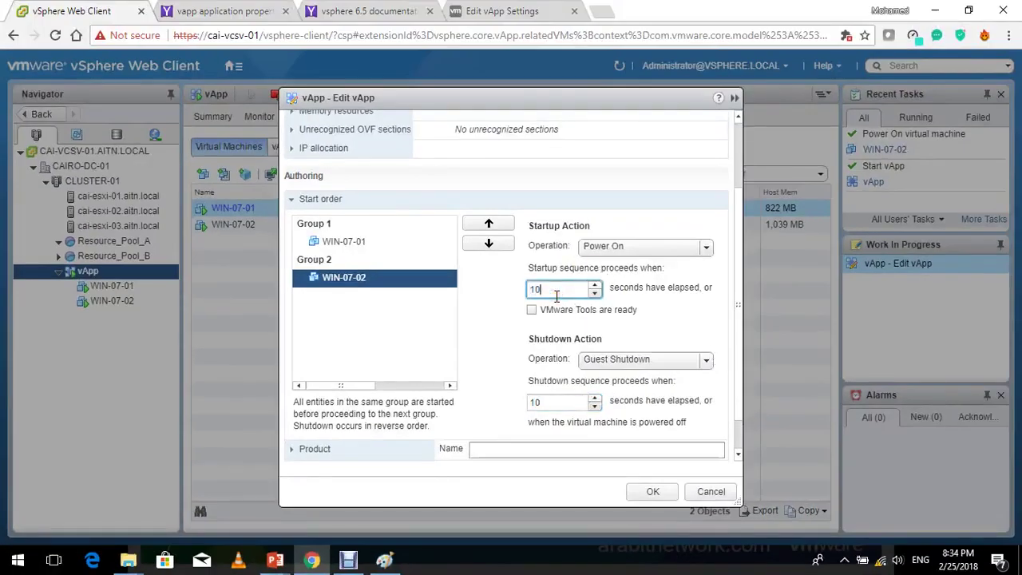
pyautogui.click(652, 491)
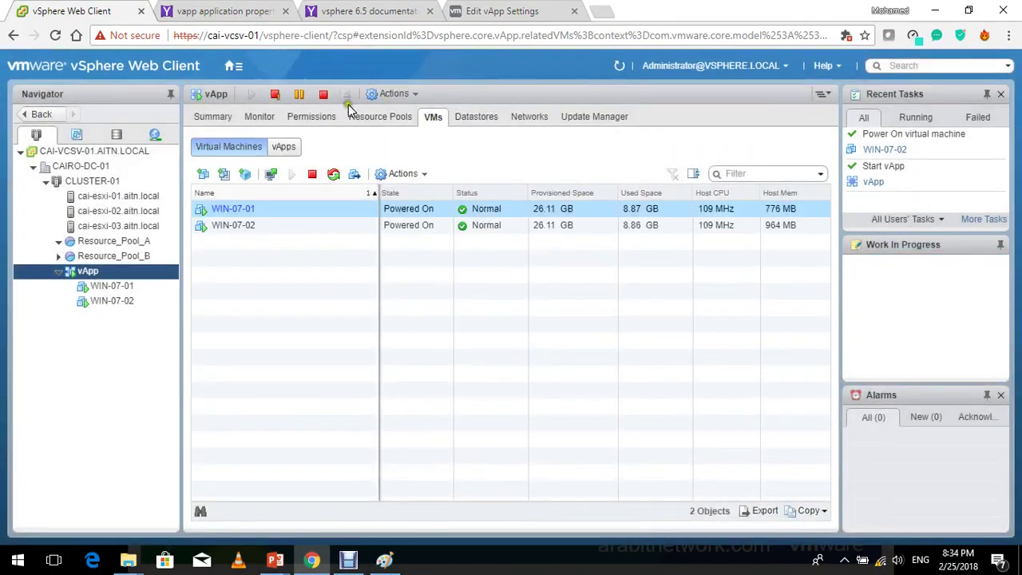
# Shut down the vApp and confirm the shutdown.
pyautogui.click(318, 95)
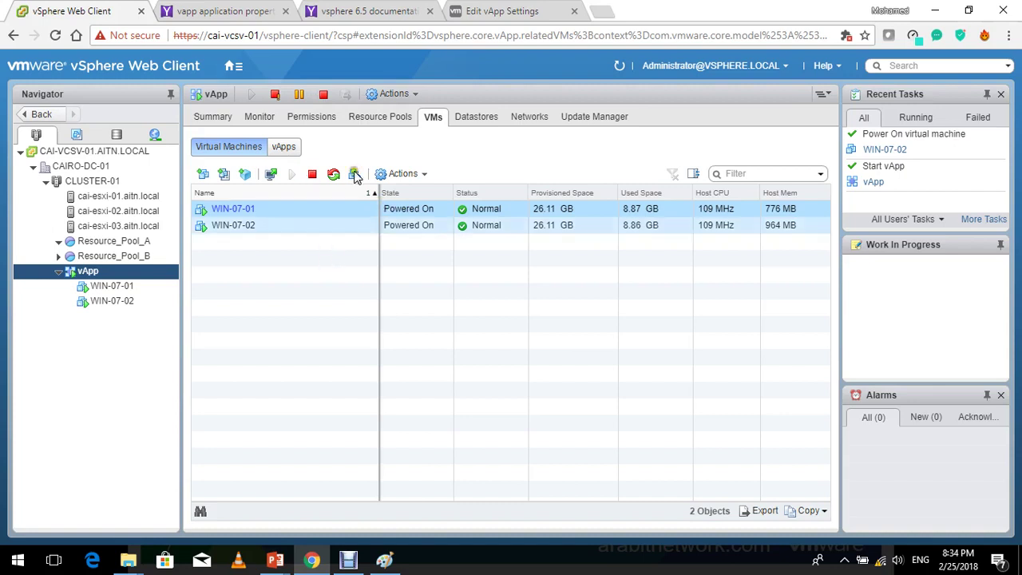
pyautogui.click(326, 96)
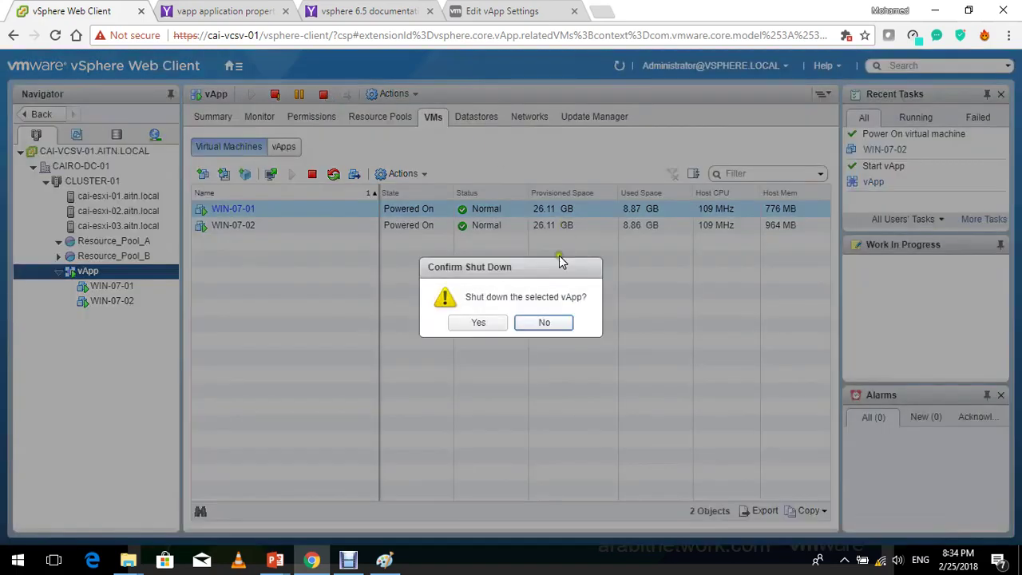
pyautogui.click(479, 323)
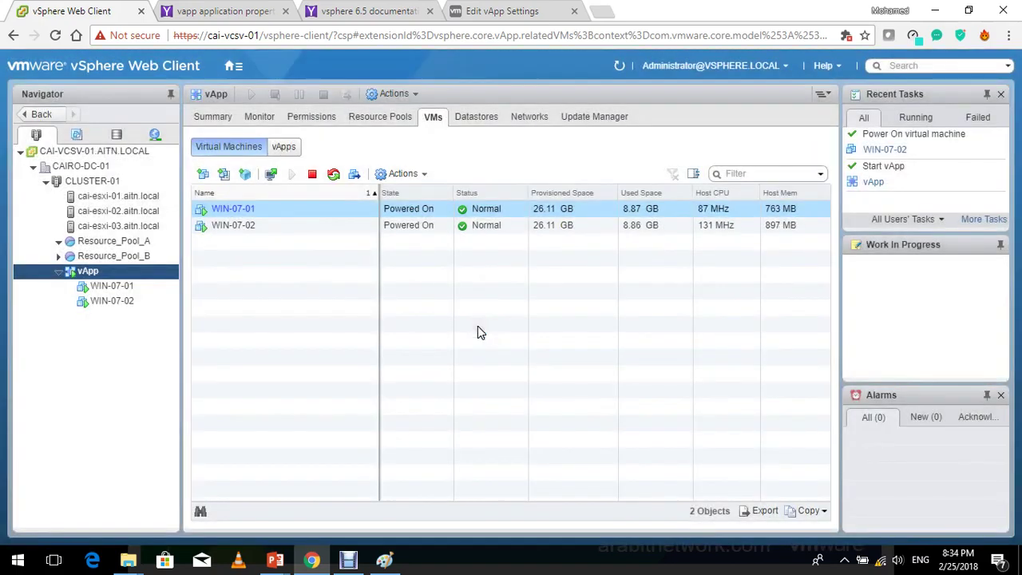
pyautogui.click(250, 212)
# Review the start order groups in the vApp's settings and close the editor without changes.
pyautogui.rightClick(146, 276)
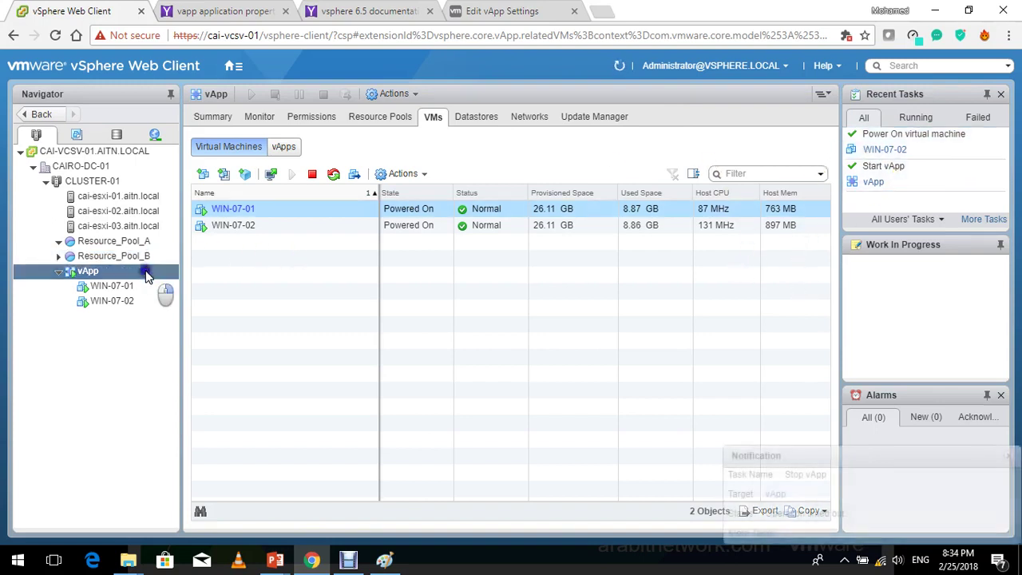
pyautogui.click(233, 373)
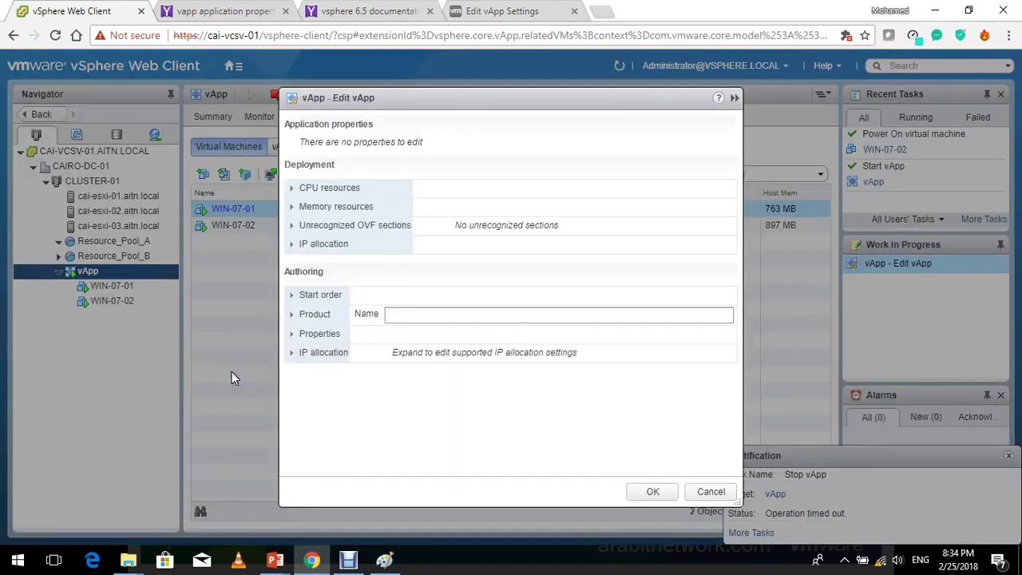
pyautogui.click(331, 298)
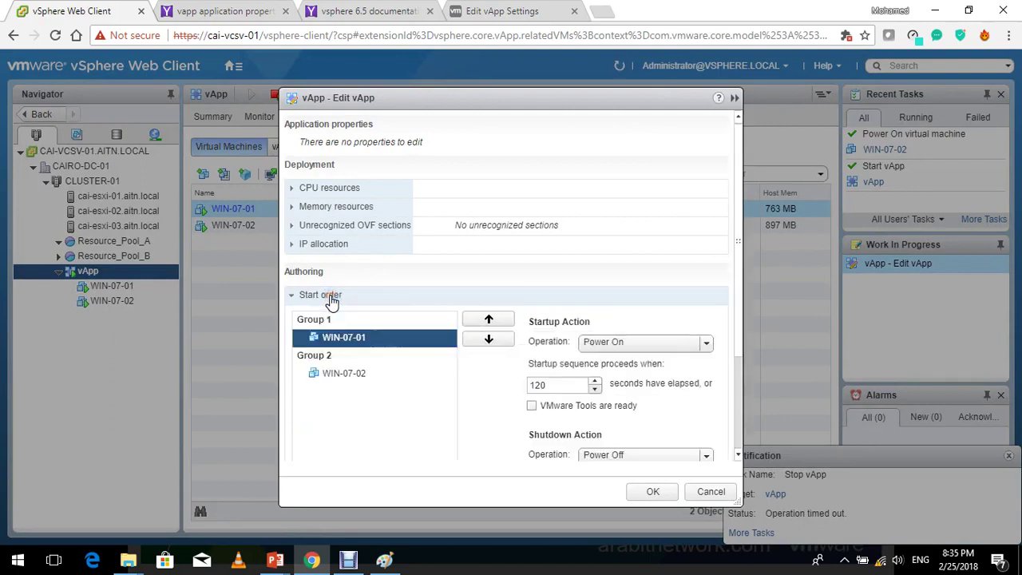
pyautogui.click(318, 351)
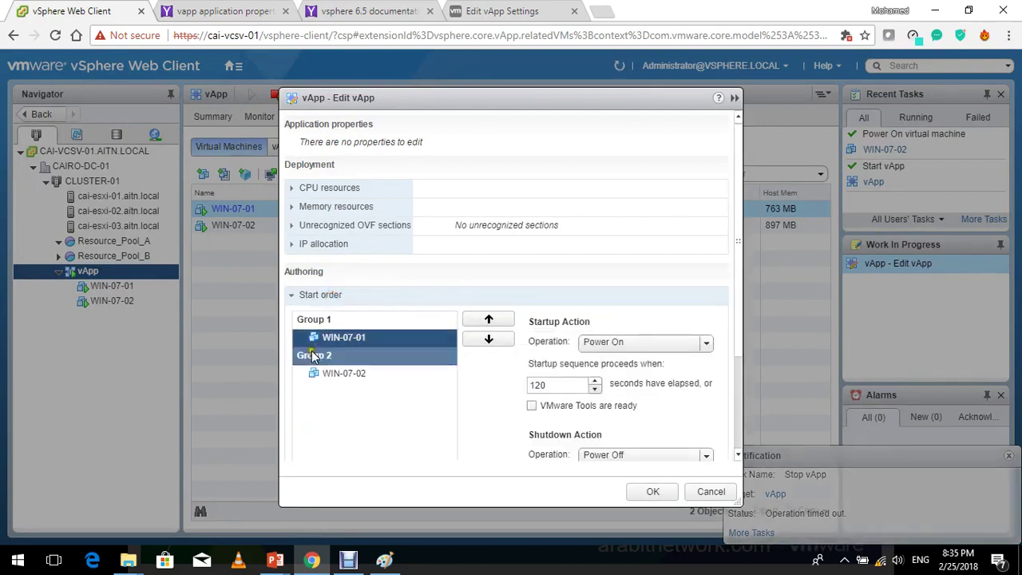
pyautogui.click(355, 337)
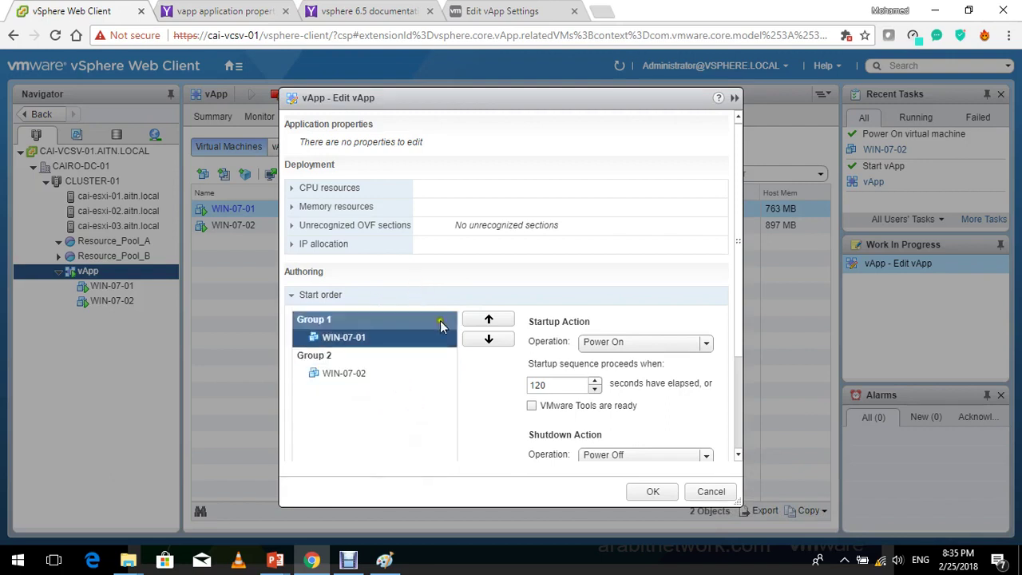
pyautogui.click(713, 491)
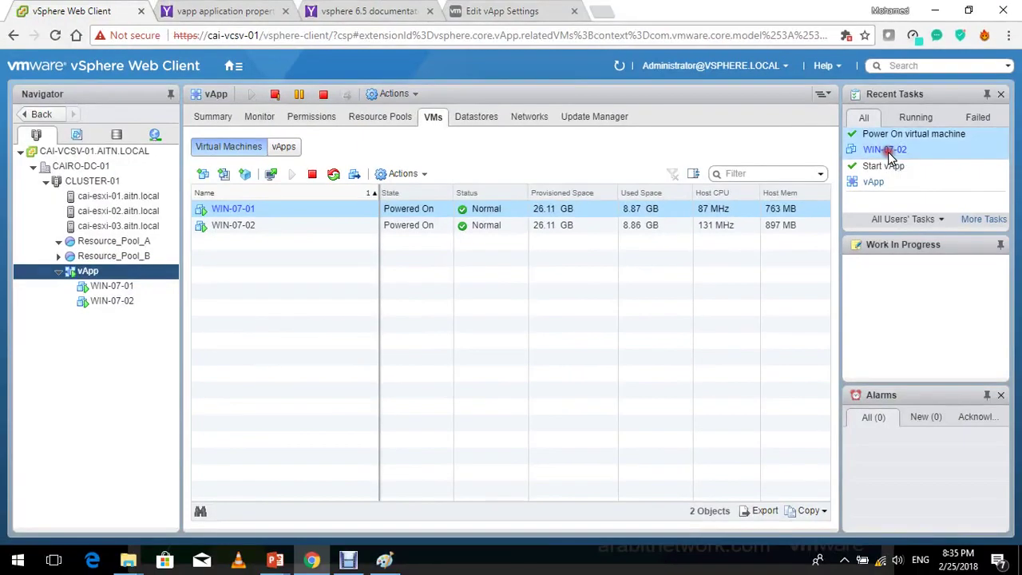
# Check WIN-07-02's refreshed summary through its recent power-on task, and return to the vApp's virtual machine list.
pyautogui.click(869, 177)
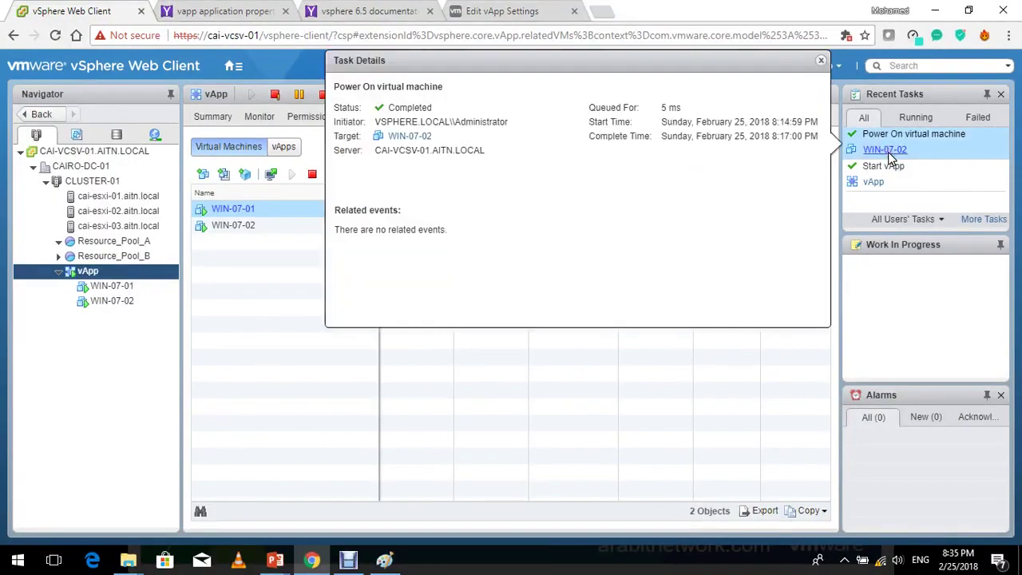
pyautogui.click(887, 150)
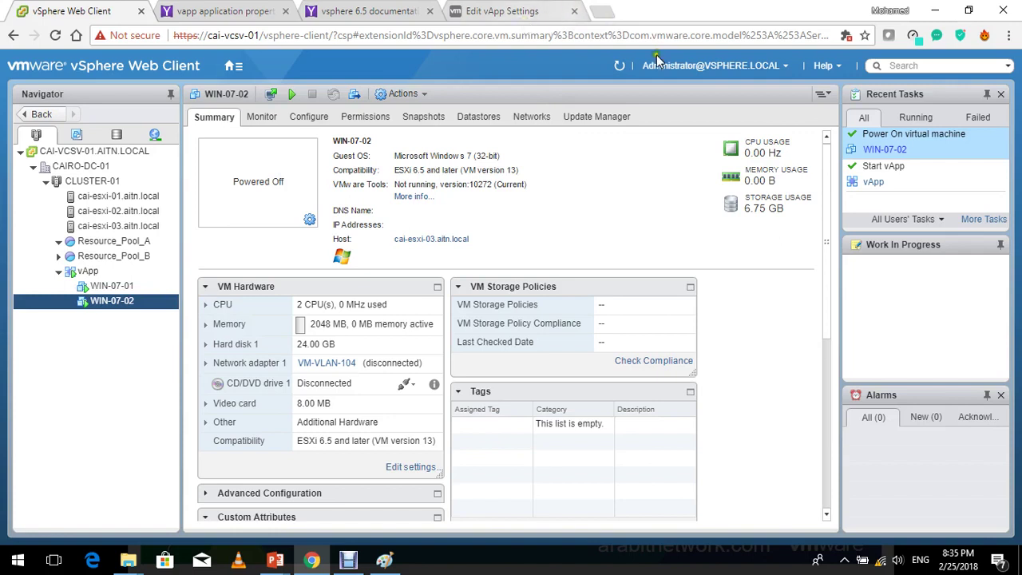
pyautogui.click(622, 68)
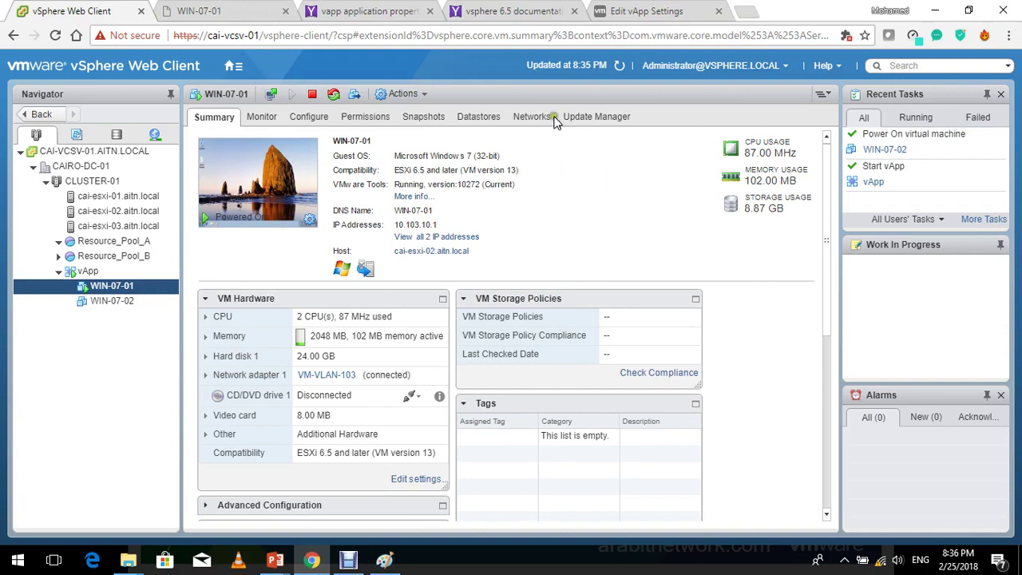
pyautogui.click(122, 271)
pyautogui.rightClick(117, 263)
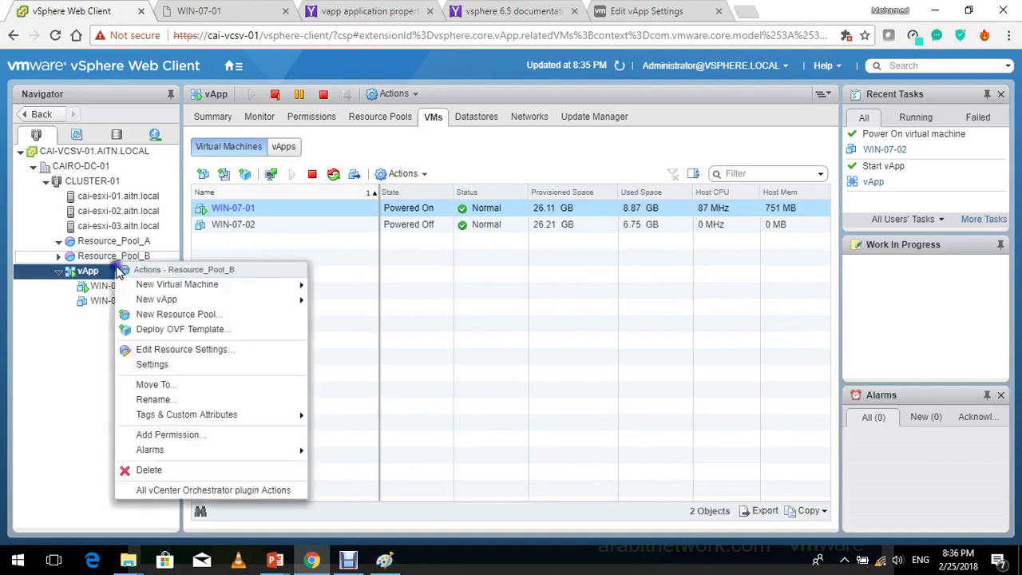
pyautogui.click(218, 349)
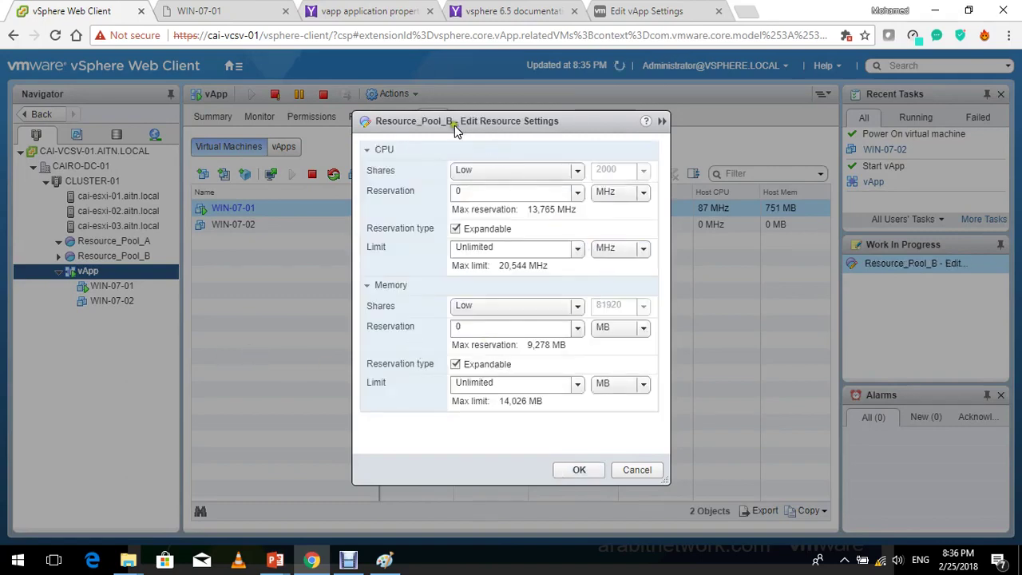
pyautogui.press('Escape')
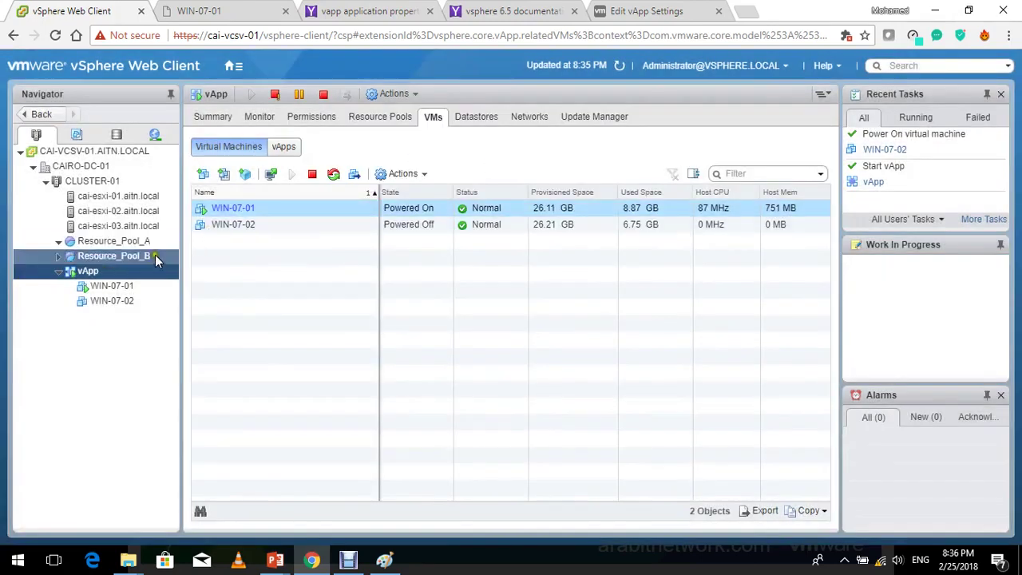
# Review the start order settings of WIN-07-01 and WIN-07-02 in the vApp's settings, and close the editor without changes.
pyautogui.click(158, 278)
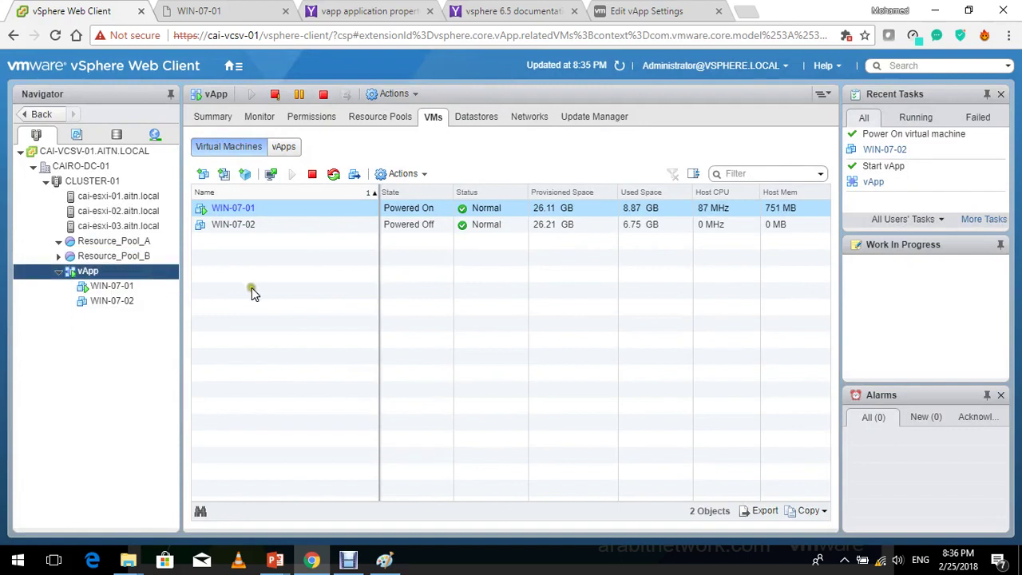
pyautogui.click(152, 272)
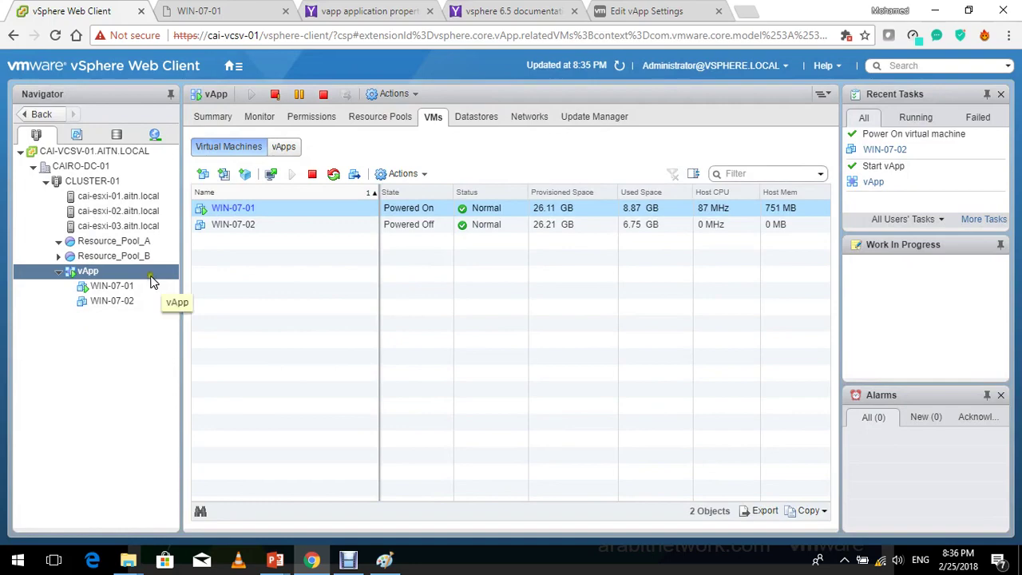
pyautogui.rightClick(152, 275)
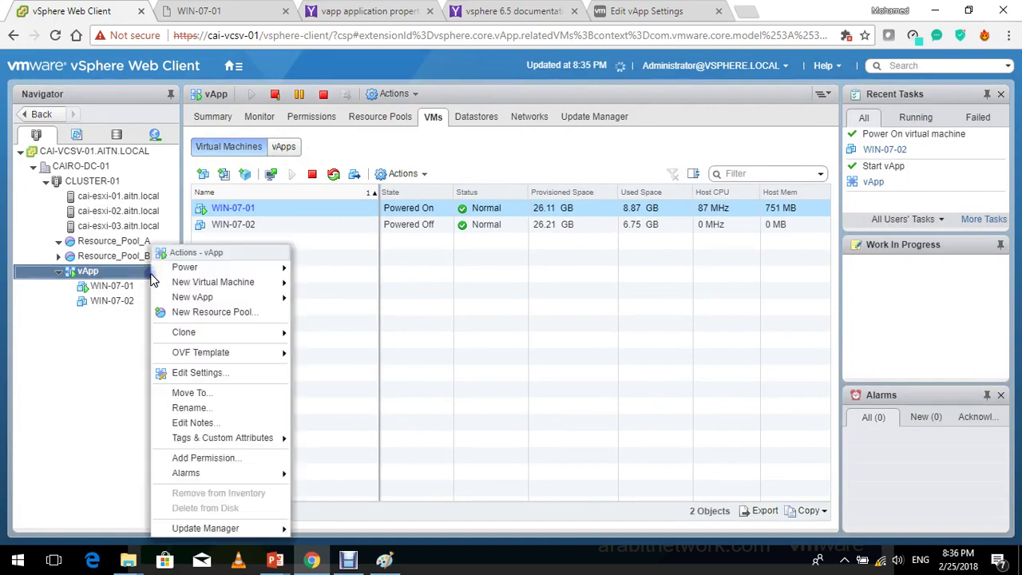
pyautogui.click(246, 377)
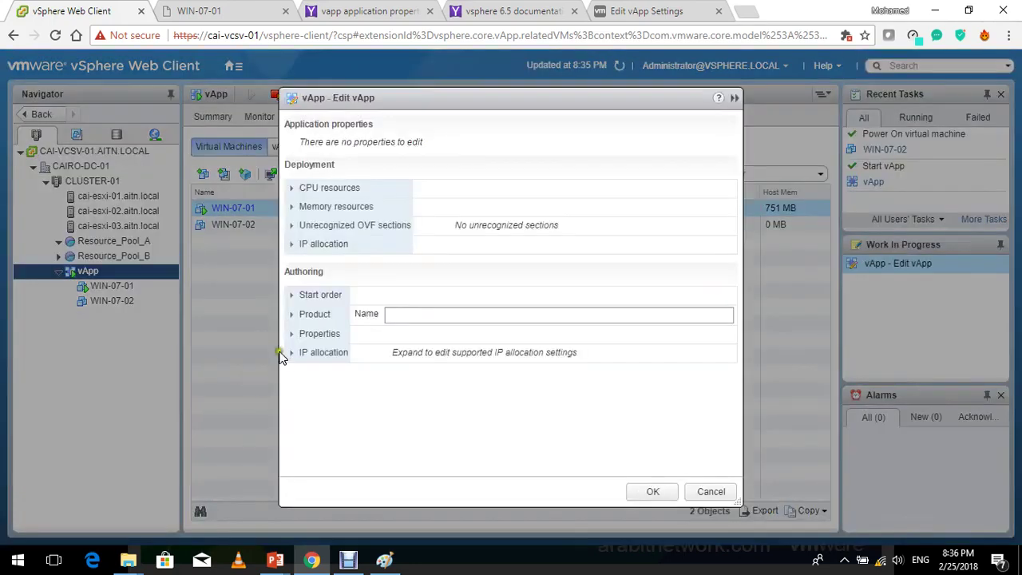
pyautogui.click(332, 296)
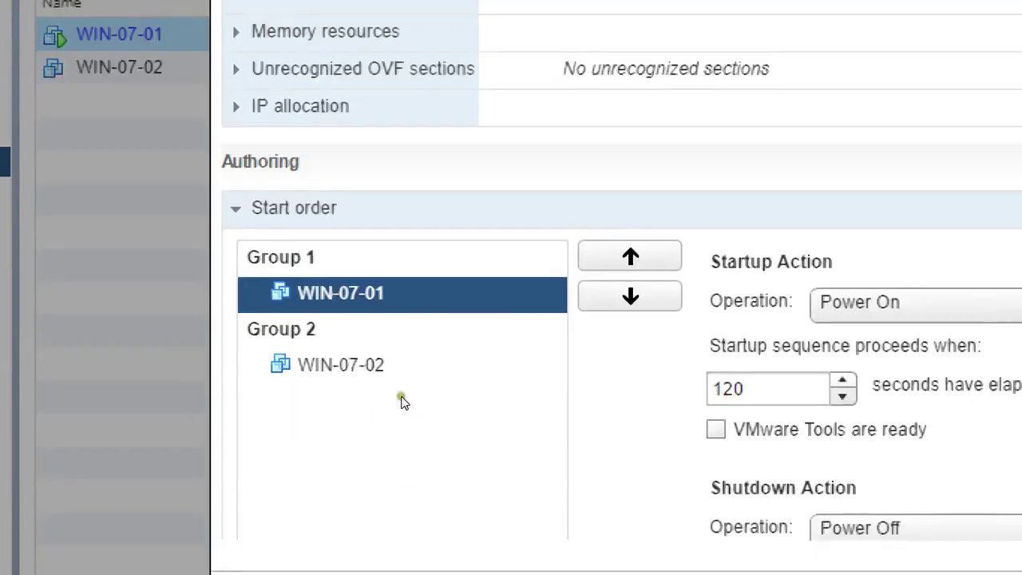
pyautogui.click(397, 369)
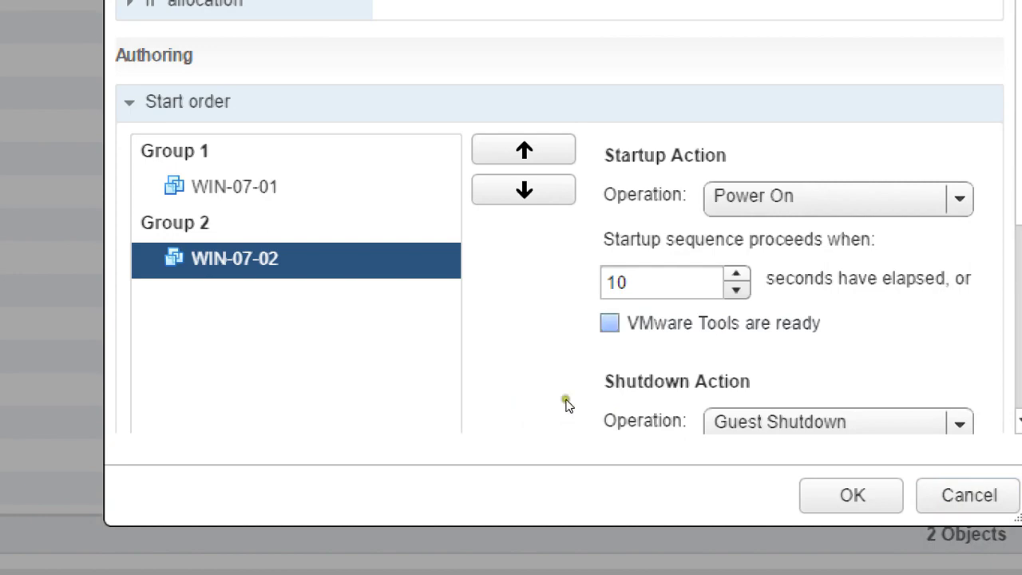
pyautogui.hotkey('shift', 'Up')
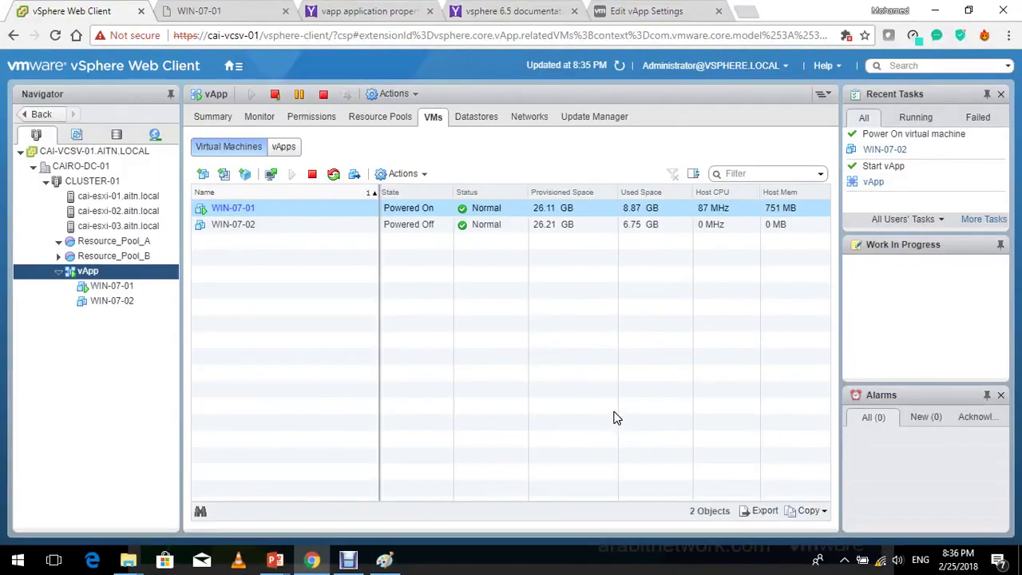
# Reopen the vApp's start order settings and set WIN-07-01's startup sequence delay to 10 seconds.
pyautogui.rightClick(148, 275)
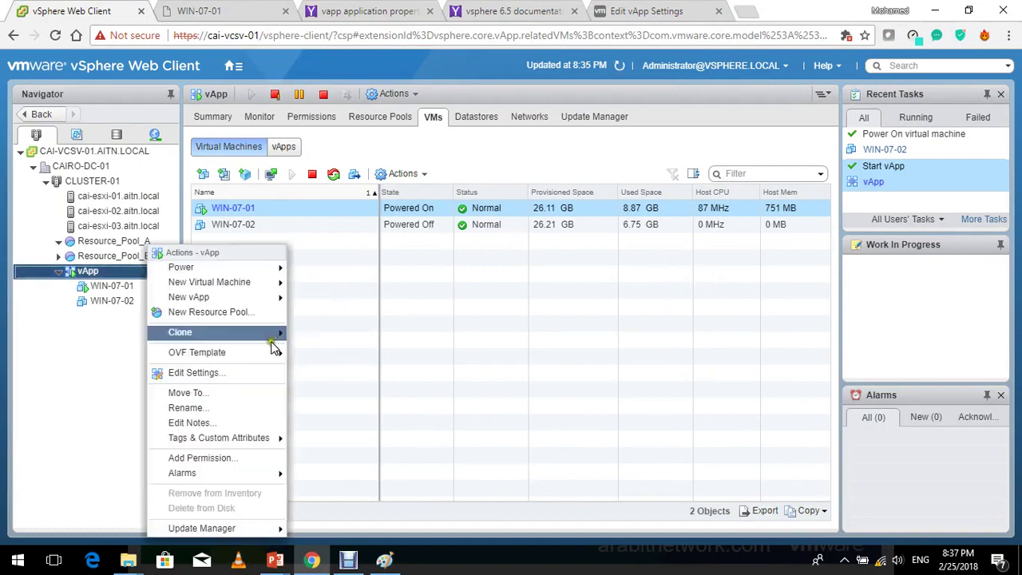
pyautogui.click(219, 374)
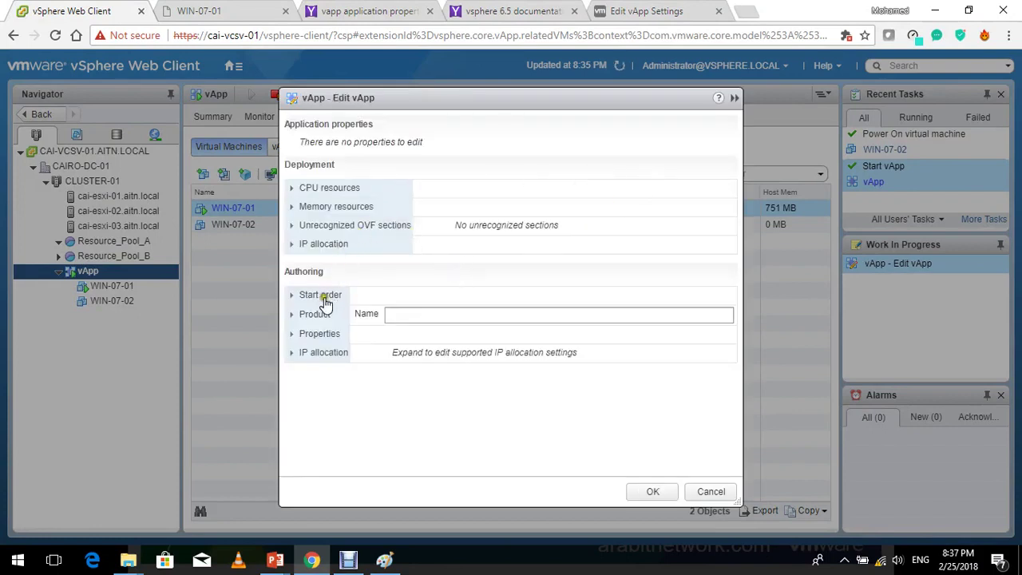
pyautogui.click(321, 295)
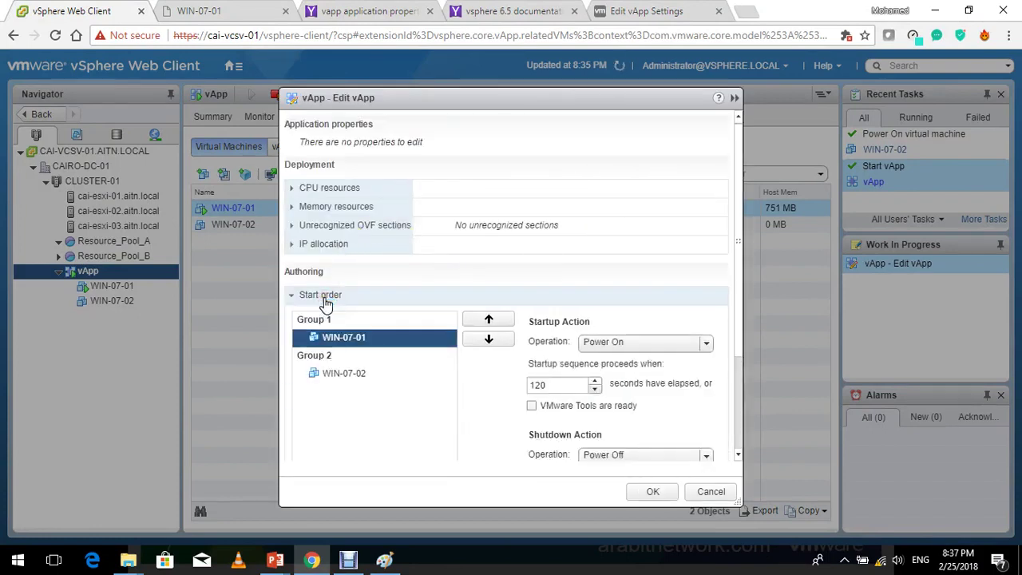
pyautogui.click(393, 373)
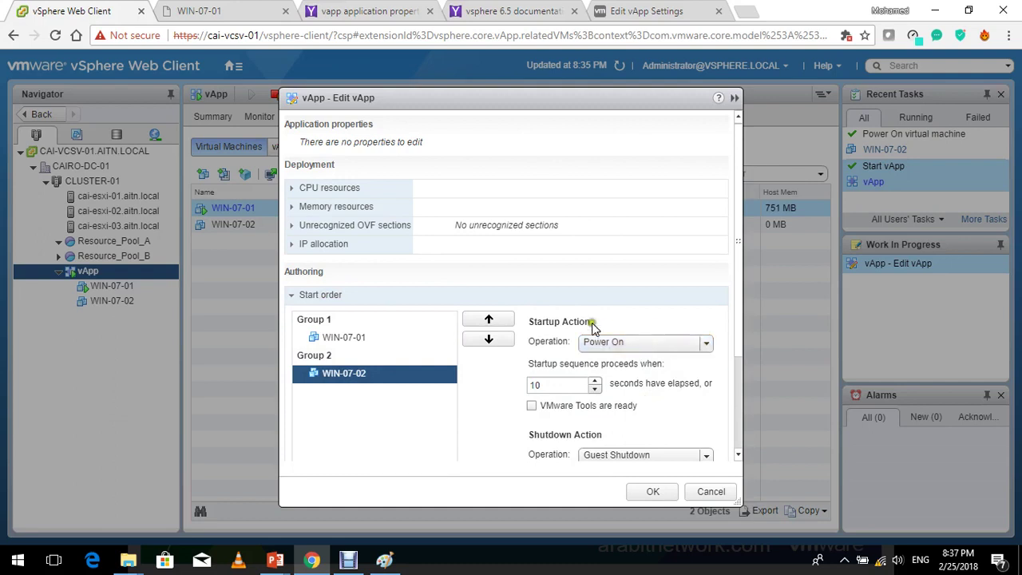
pyautogui.click(420, 339)
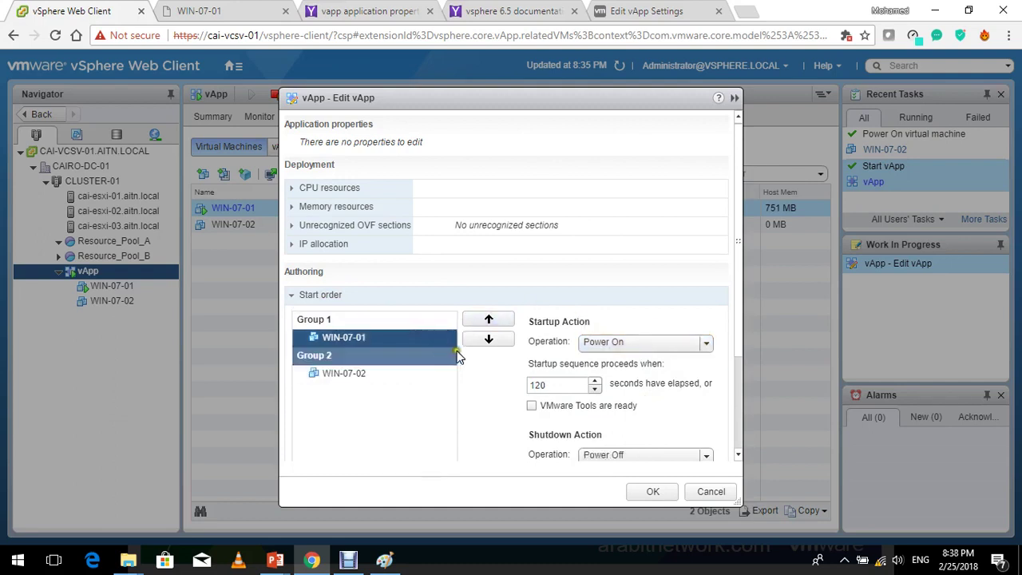
pyautogui.doubleClick(559, 384)
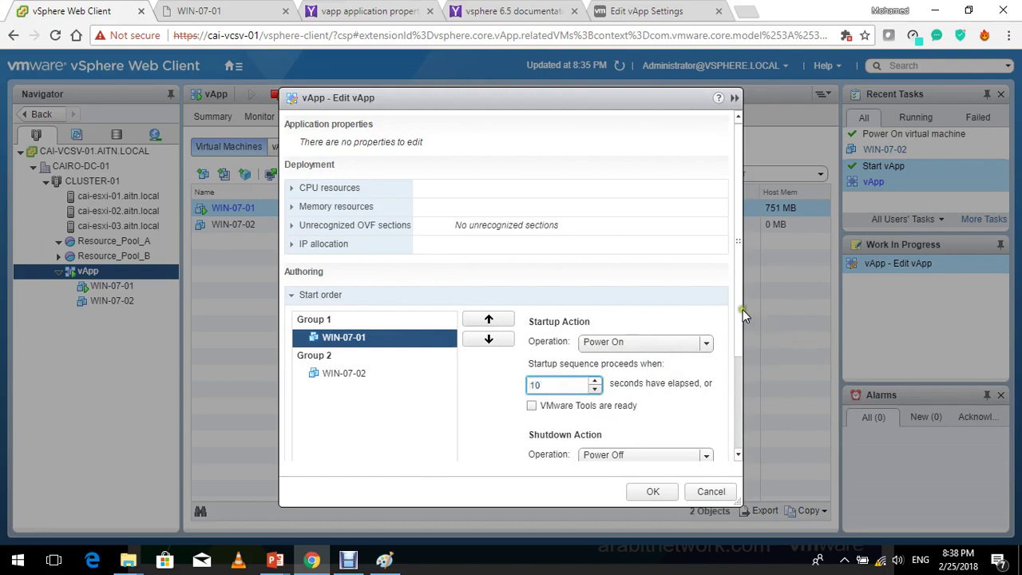
# Set WIN-07-01's shutdown action to Guest Shutdown with a 10-second delay, and save the vApp settings.
pyautogui.moveTo(739, 312); pyautogui.dragTo(735, 388)
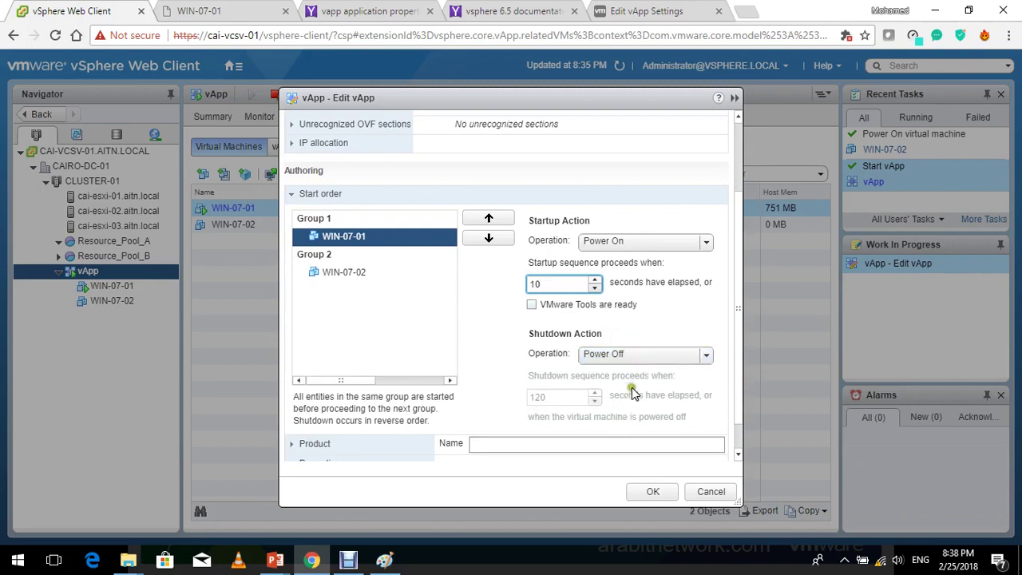
pyautogui.click(622, 353)
pyautogui.click(655, 405)
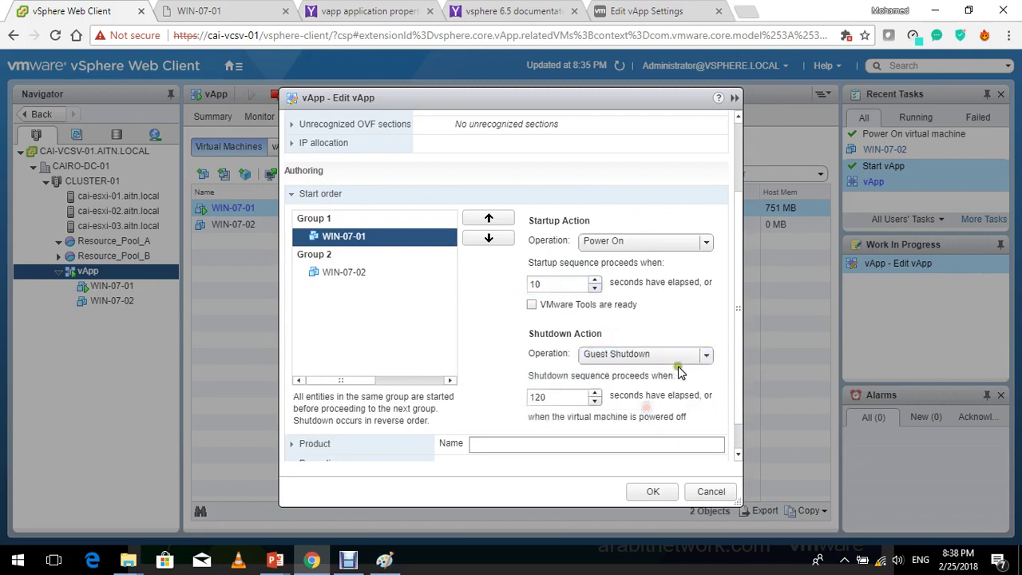
pyautogui.doubleClick(563, 396)
pyautogui.write('10')
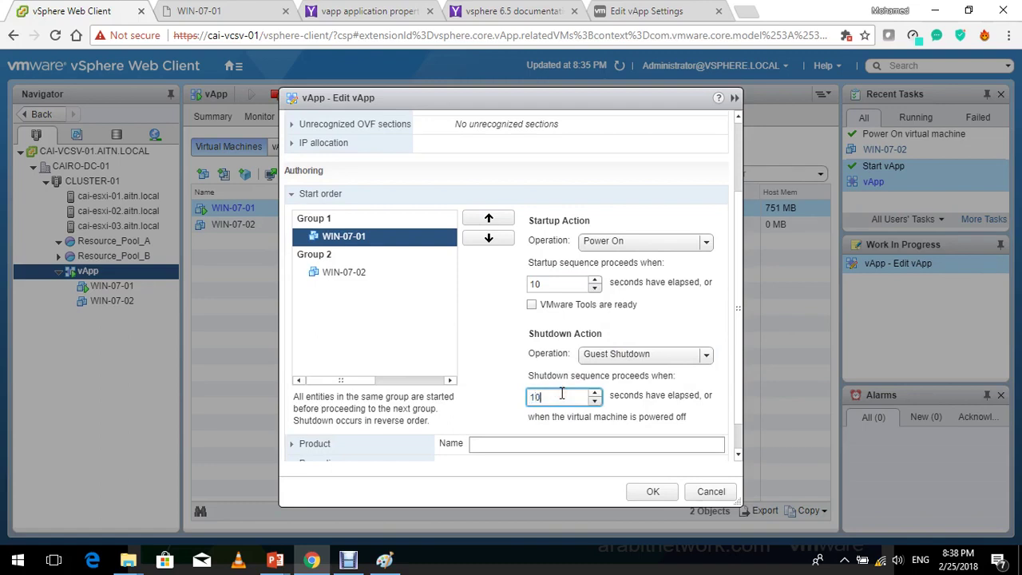
pyautogui.click(650, 490)
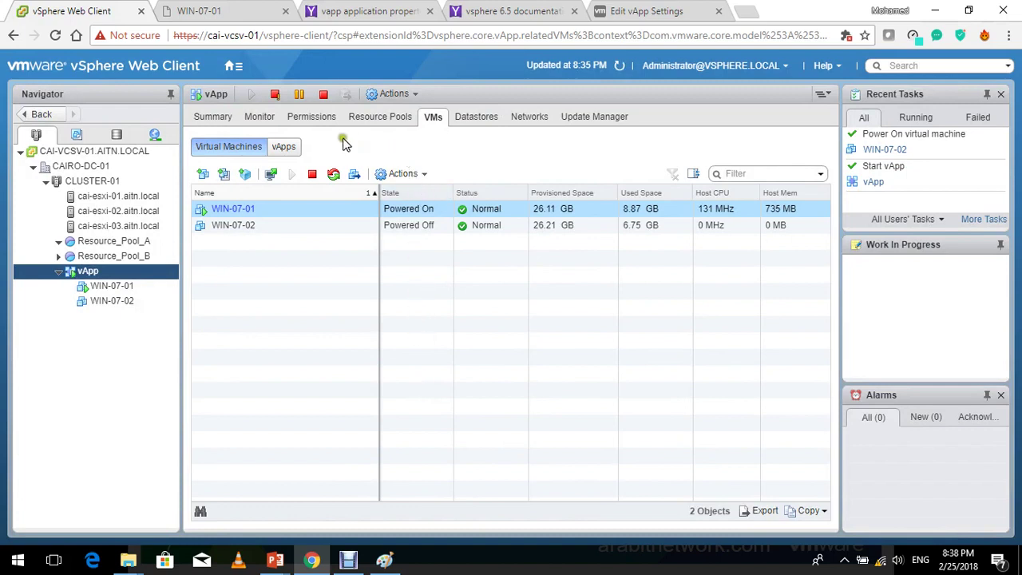
# Shut down the vApp, confirm the shutdown, and open WIN-07-01's console from its summary.
pyautogui.click(328, 95)
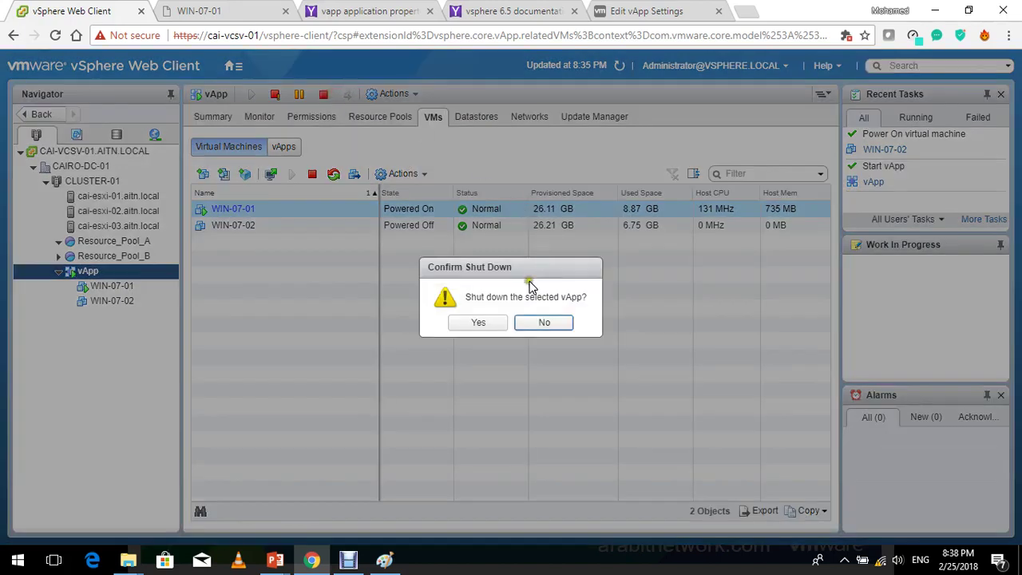
pyautogui.click(483, 322)
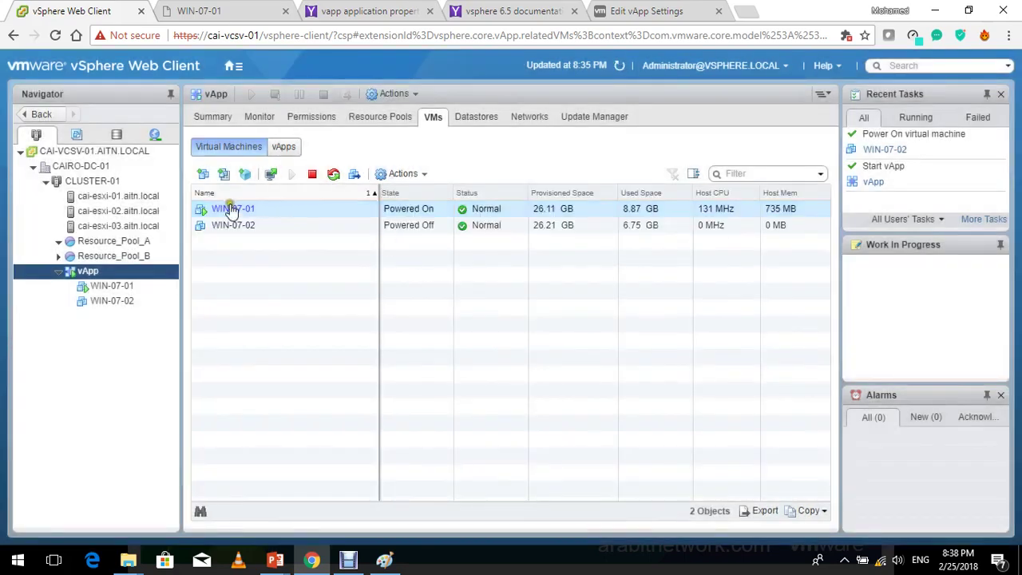
pyautogui.click(231, 210)
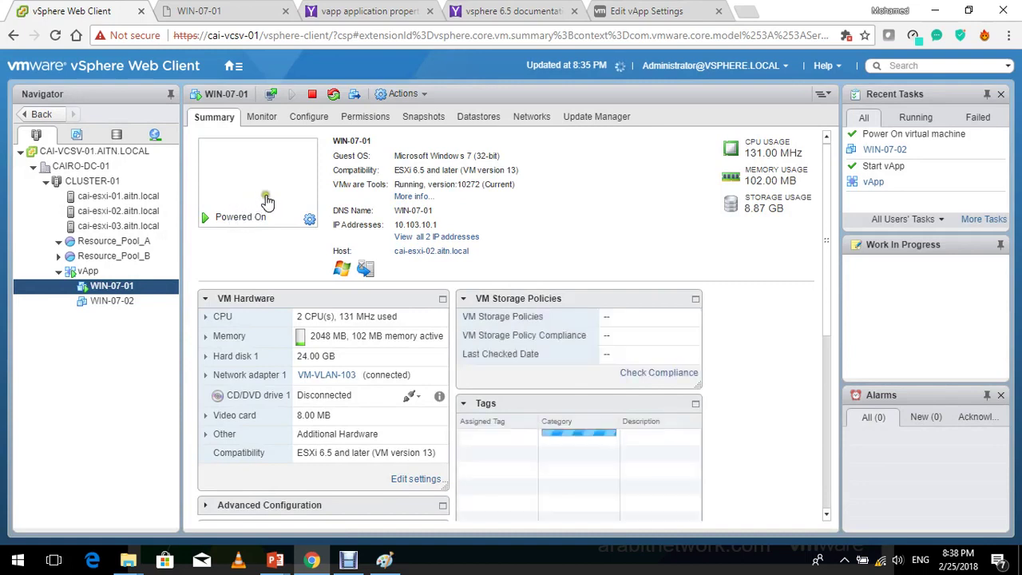
pyautogui.click(268, 189)
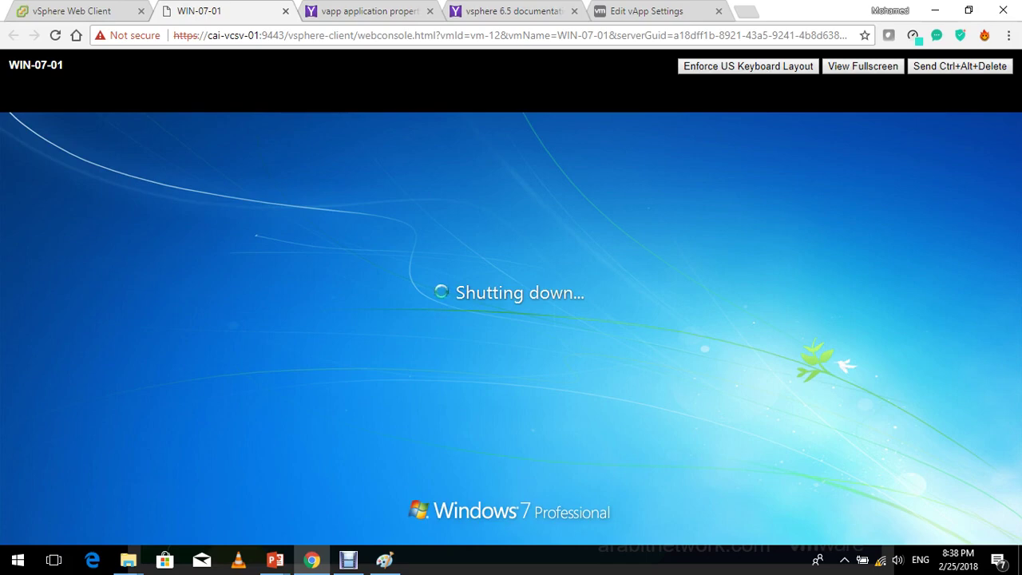
# Check WIN-07-01's console for its shutdown progress, and return to the vSphere Web Client.
pyautogui.hotkey('ctrl', 'Tab')
pyautogui.hotkey('ctrl', 'Tab')
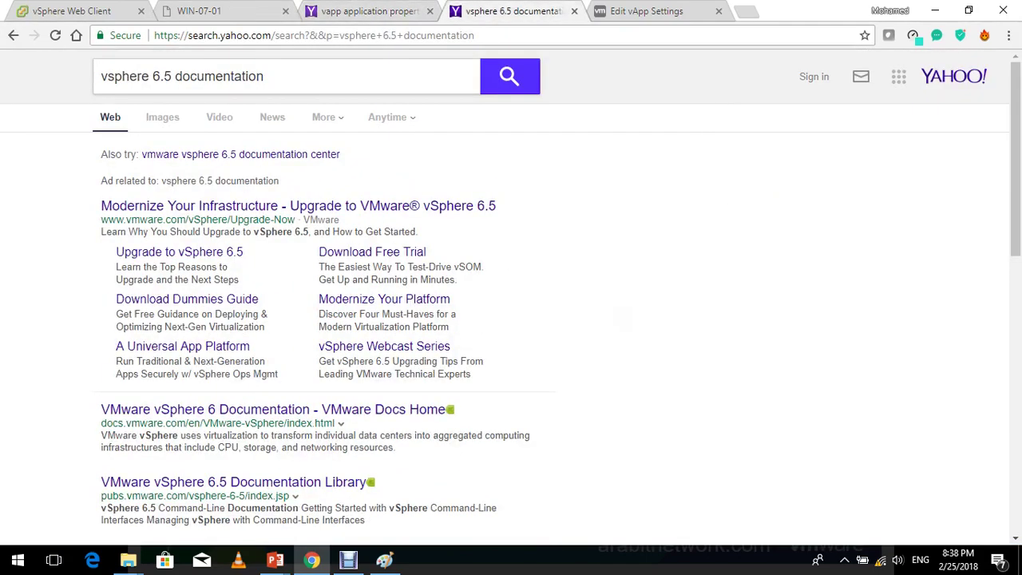
pyautogui.hotkey('ctrl', 'shift', 'Tab')
pyautogui.hotkey('ctrl', 'shift', 'Tab')
pyautogui.hotkey('ctrl', 'shift', 'Tab')
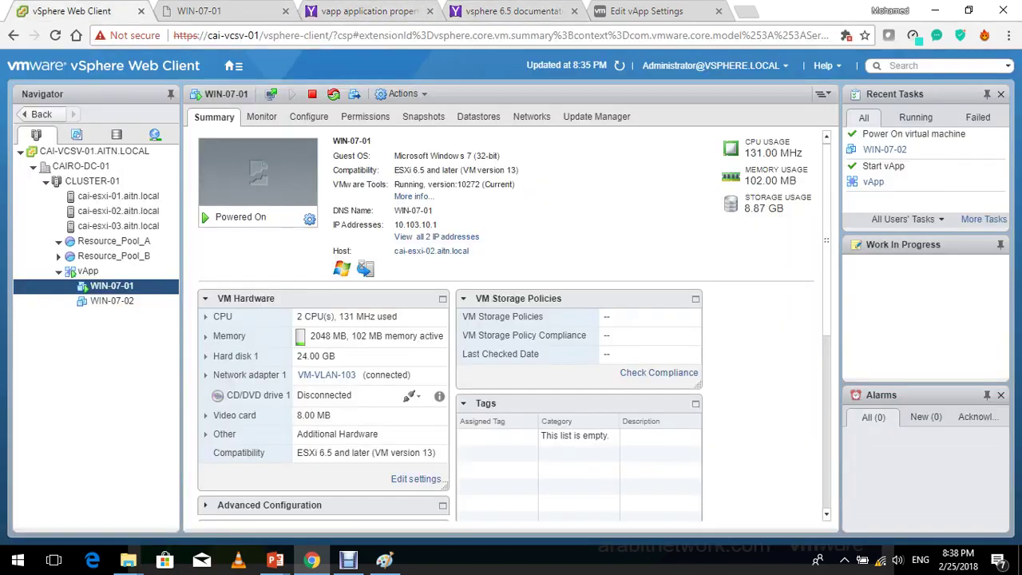
pyautogui.hotkey('ctrl', 'Tab')
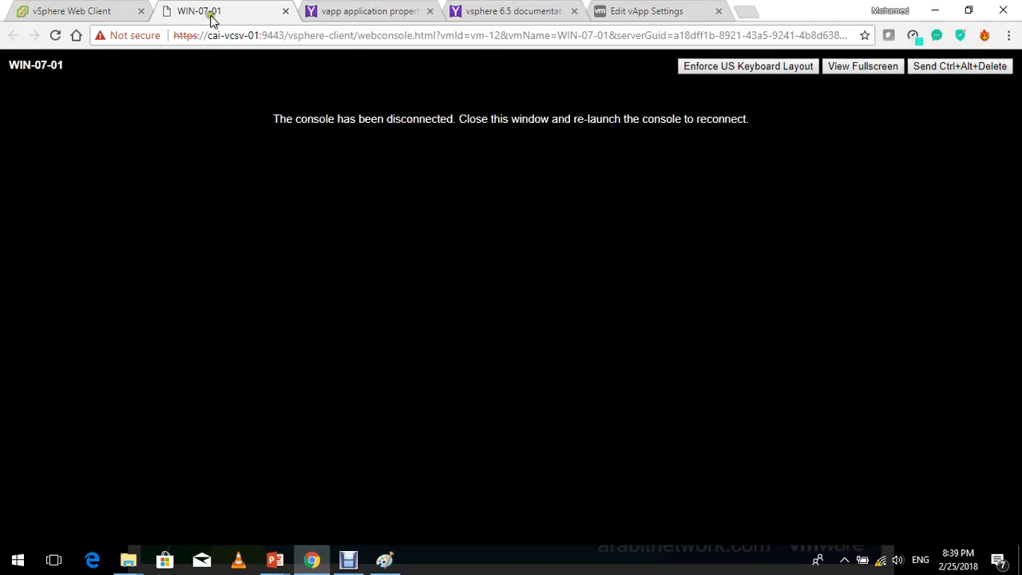
pyautogui.click(93, 9)
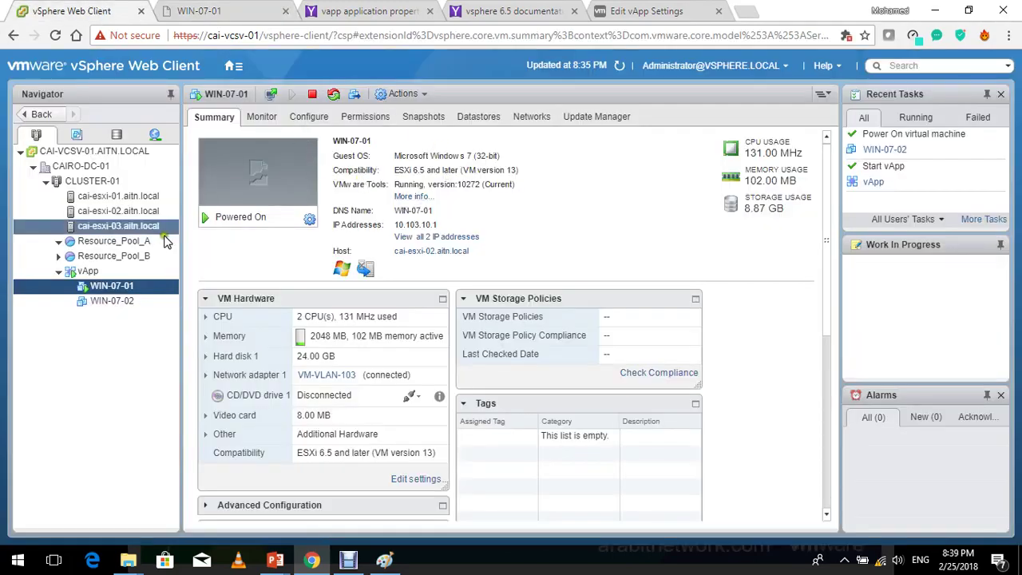
# Refresh the vApp's virtual machine list and power on the vApp.
pyautogui.click(131, 271)
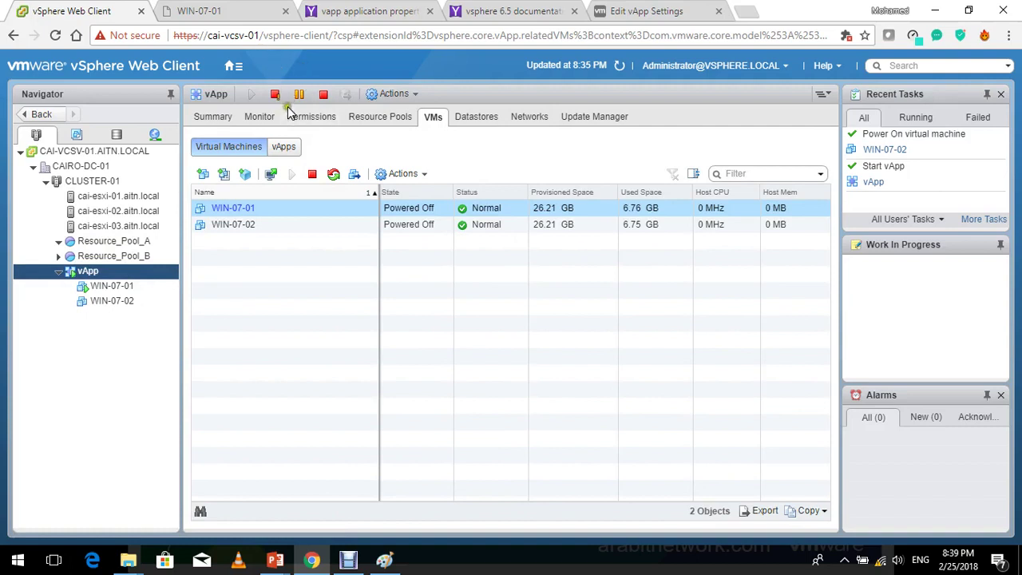
pyautogui.click(619, 70)
pyautogui.click(252, 97)
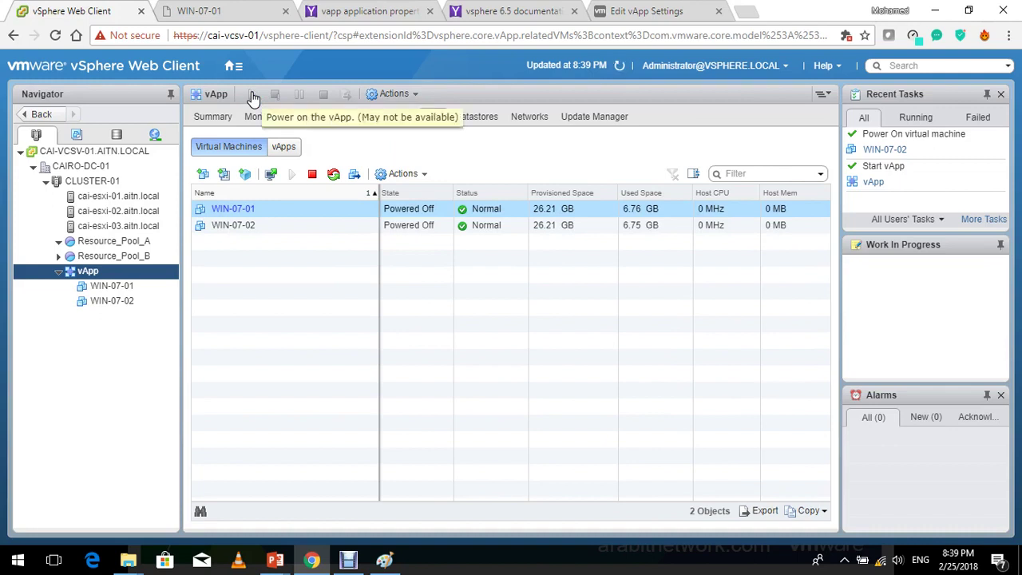
# Check the running and recent tasks, and refresh the vApp's virtual machine list to check the power states.
pyautogui.click(917, 117)
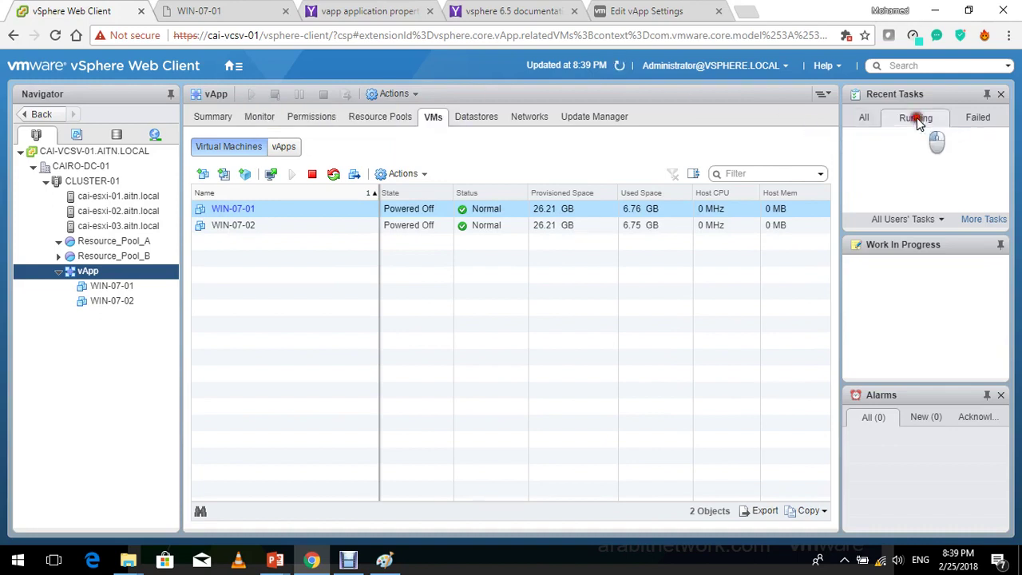
pyautogui.click(878, 118)
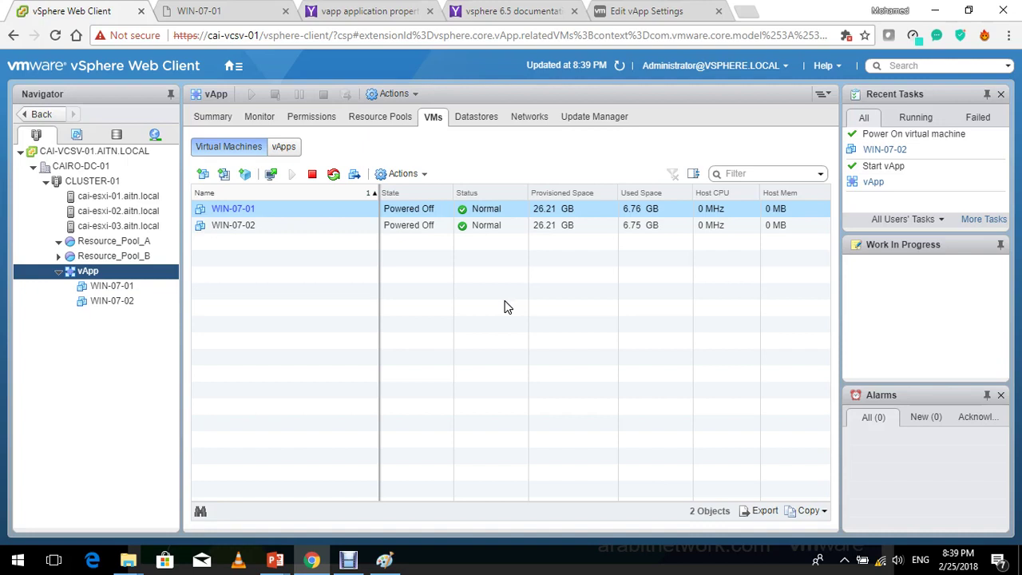
pyautogui.click(620, 69)
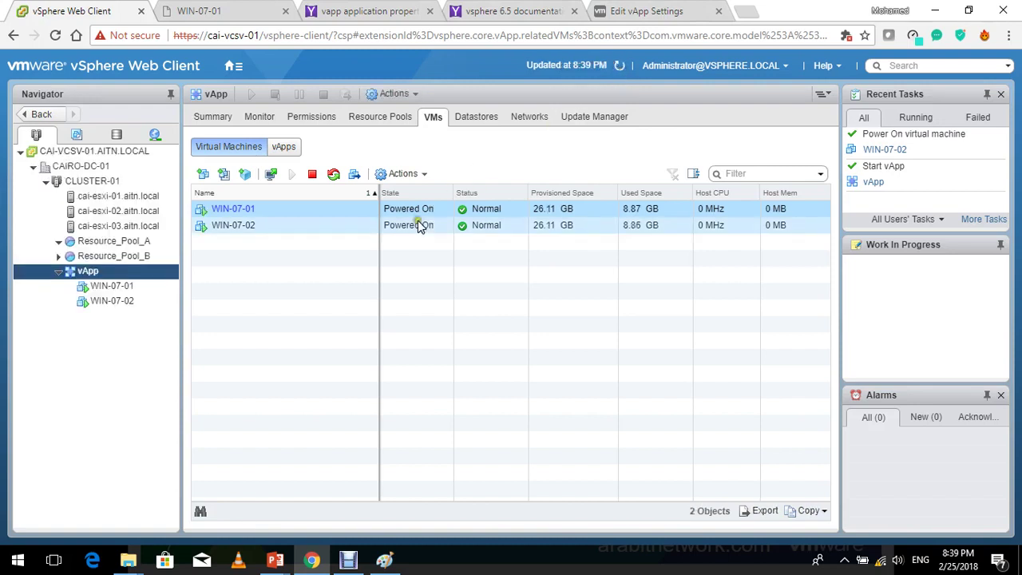
pyautogui.hotkey('ctrl', 'Tab')
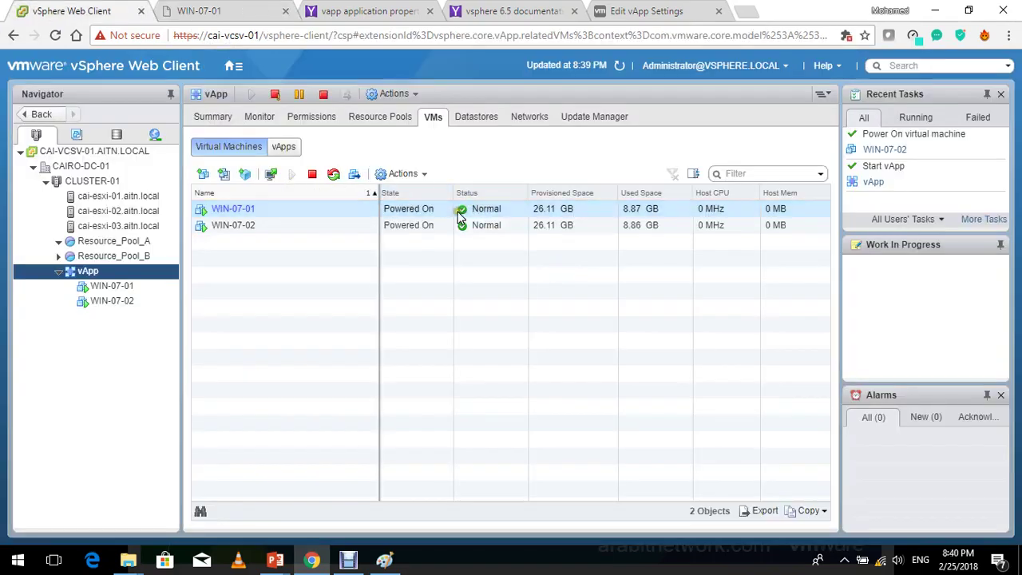
pyautogui.keyDown('shift'); pyautogui.click(438, 228); pyautogui.keyUp('shift')
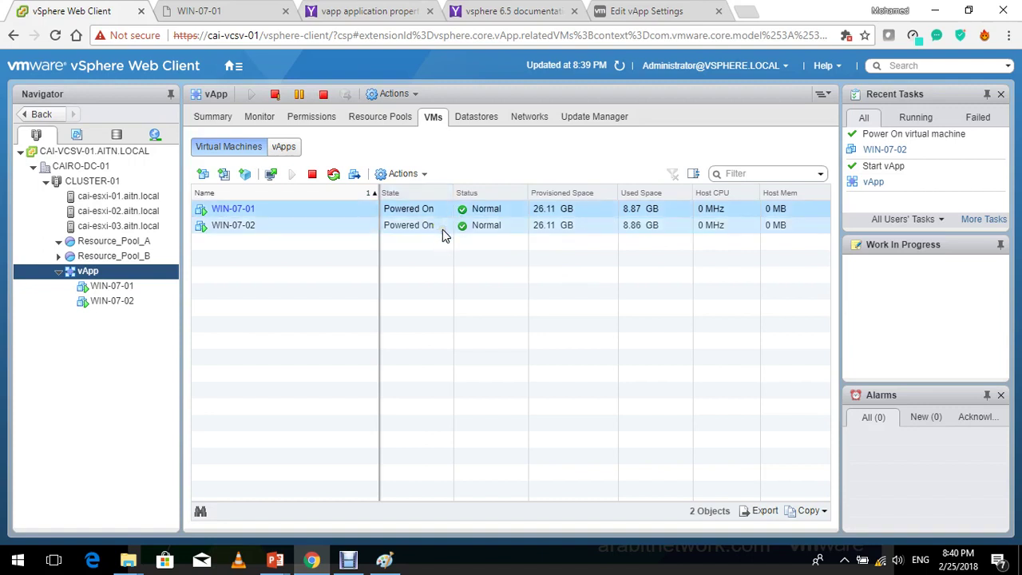
pyautogui.click(620, 67)
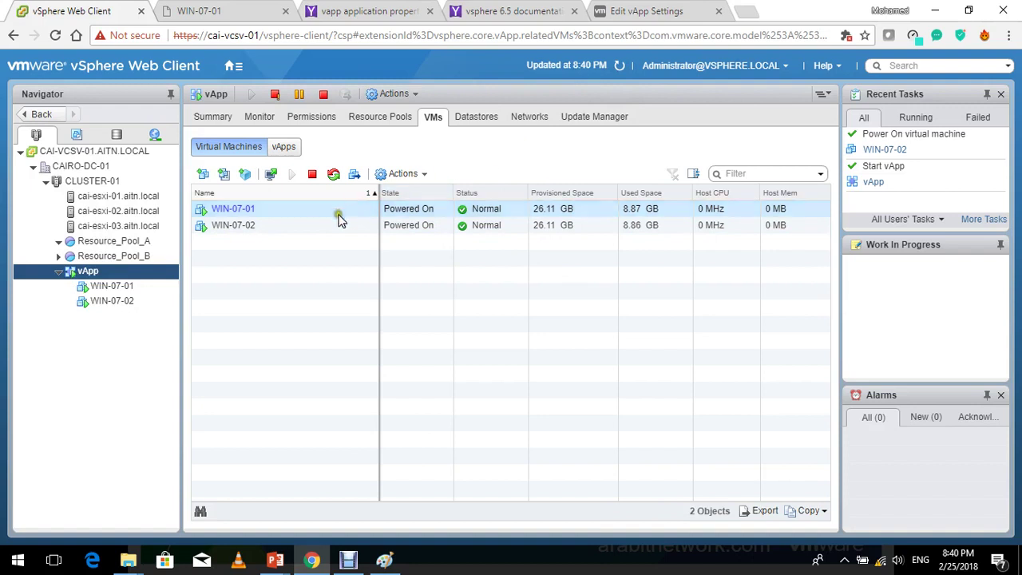
# Open WIN-07-02's console from its summary, and place its browser tab after WIN-07-01's console tab.
pyautogui.click(299, 226)
pyautogui.click(229, 226)
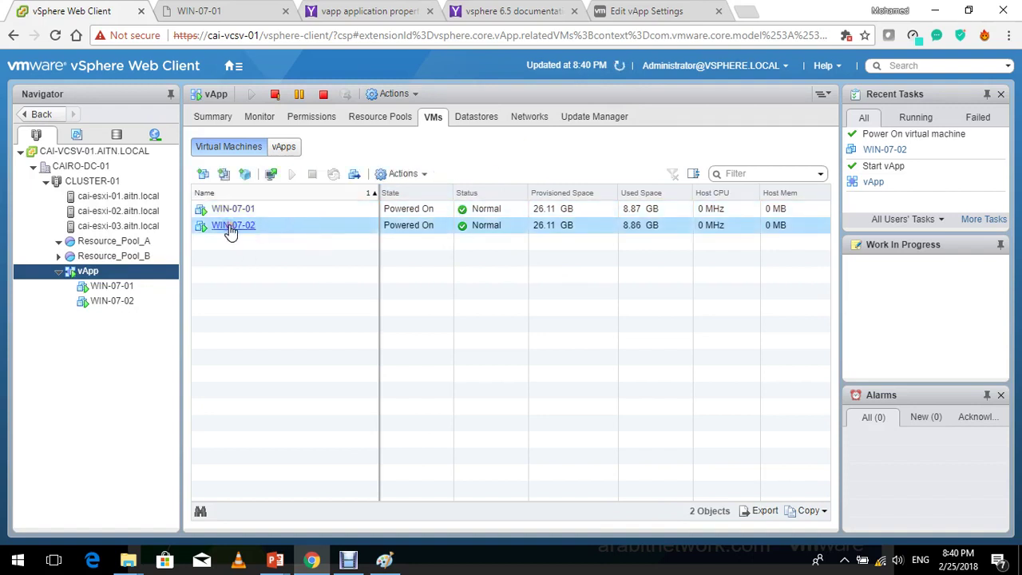
pyautogui.click(227, 229)
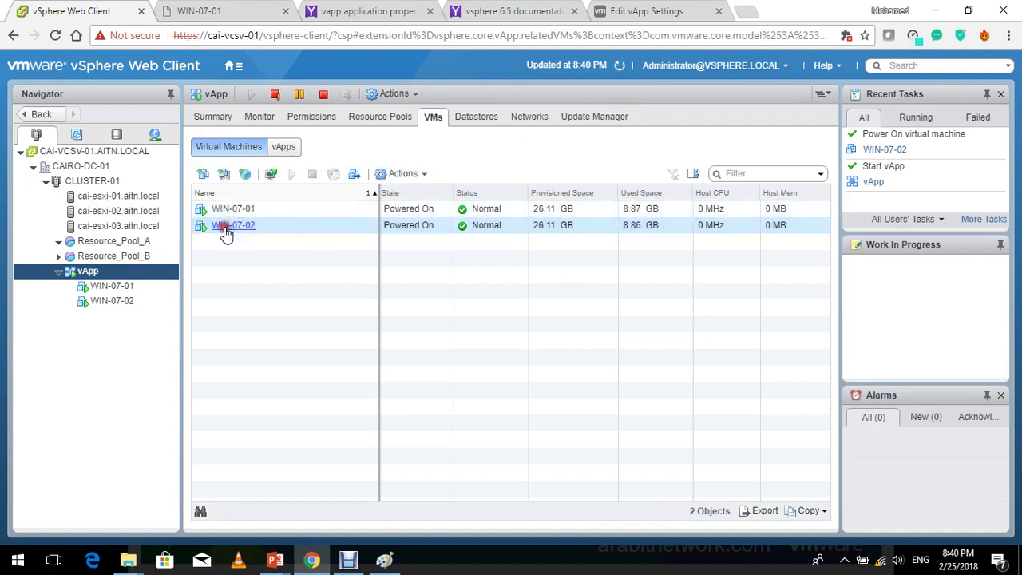
pyautogui.click(228, 245)
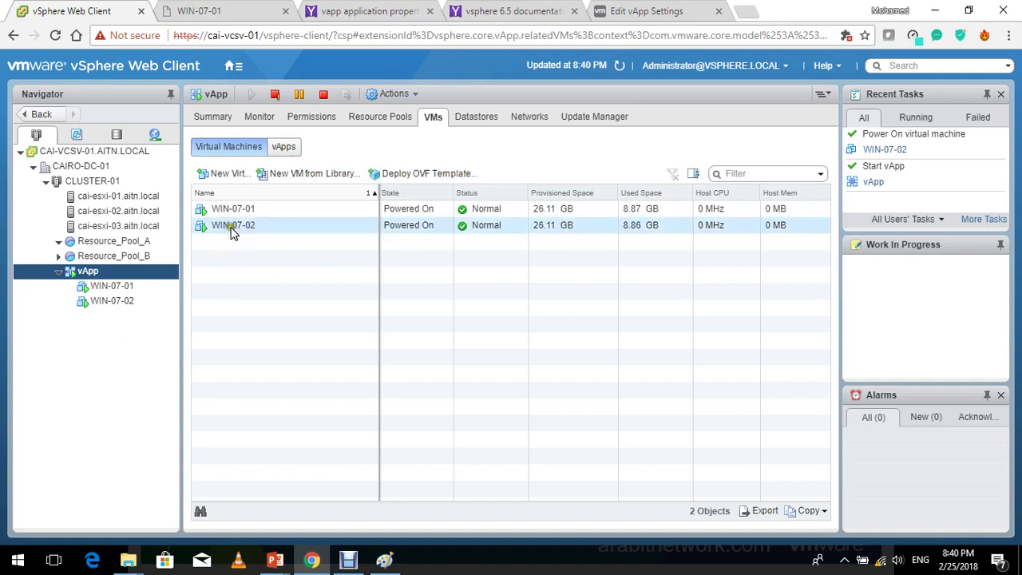
pyautogui.click(232, 229)
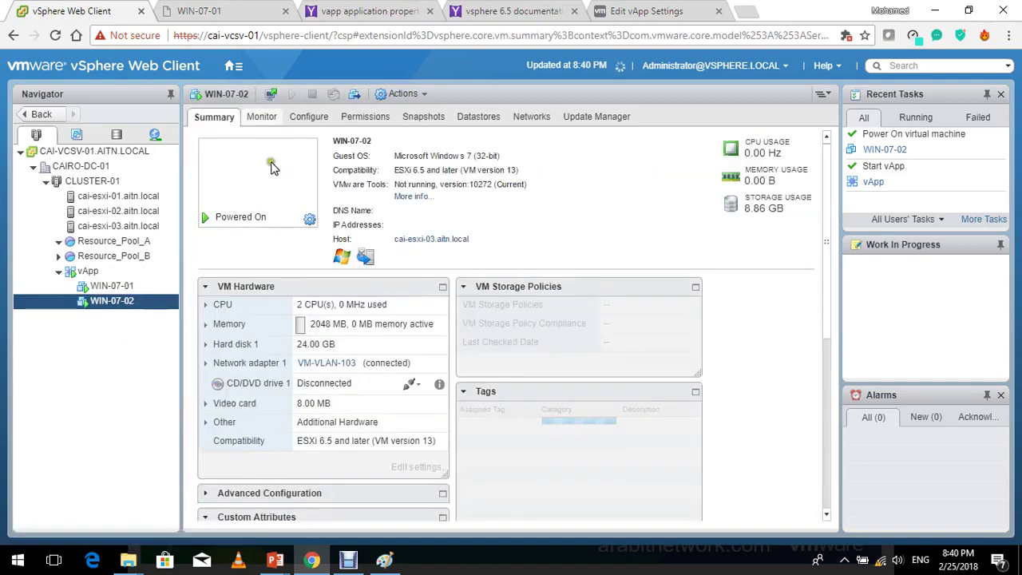
pyautogui.click(271, 167)
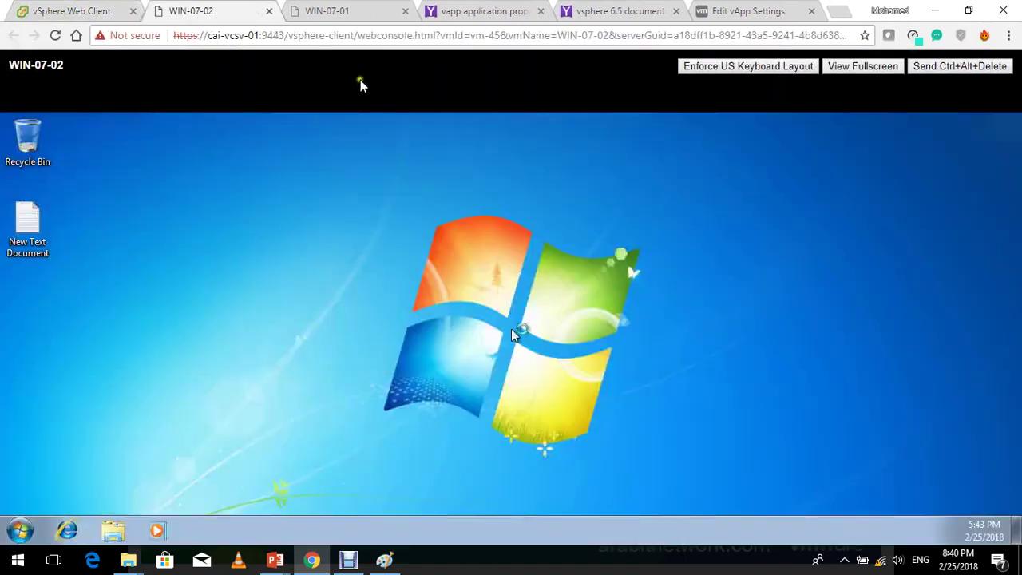
pyautogui.click(313, 11)
pyautogui.moveTo(252, 8); pyautogui.dragTo(391, 10)
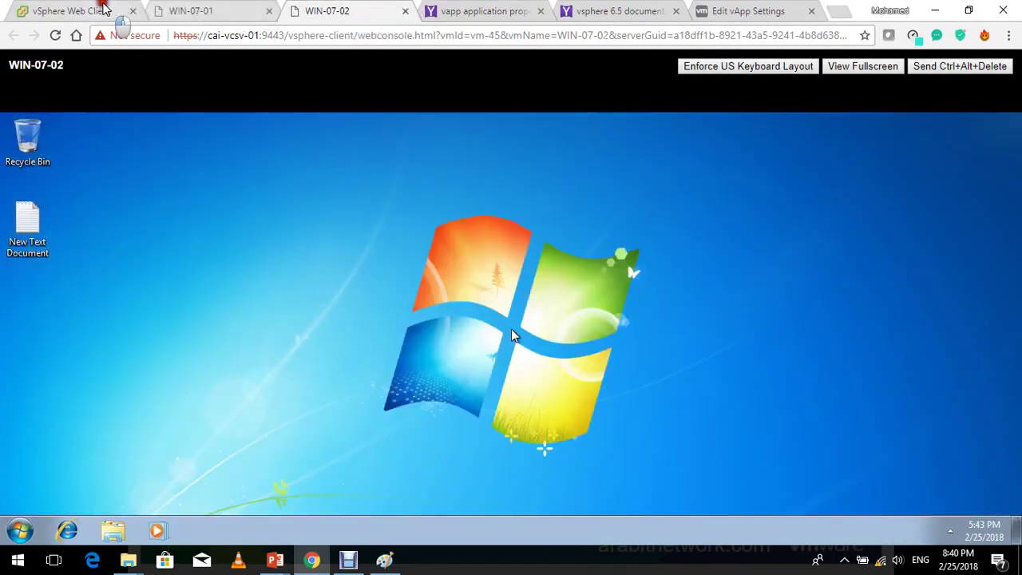
# Return to the vSphere Web Client, shut down the vApp, and confirm the shutdown.
pyautogui.click(108, 10)
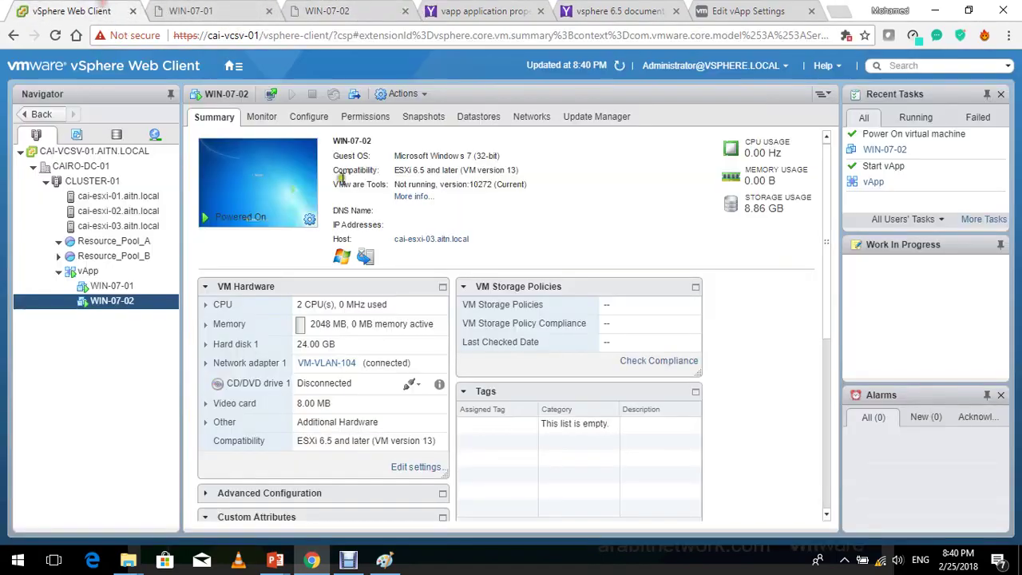
pyautogui.click(144, 274)
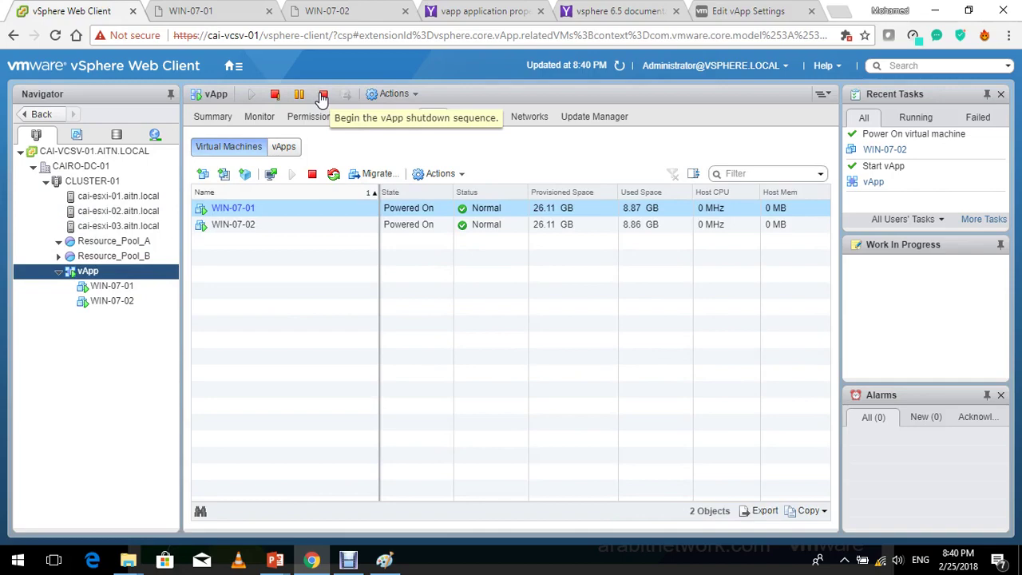
pyautogui.click(323, 95)
pyautogui.click(477, 323)
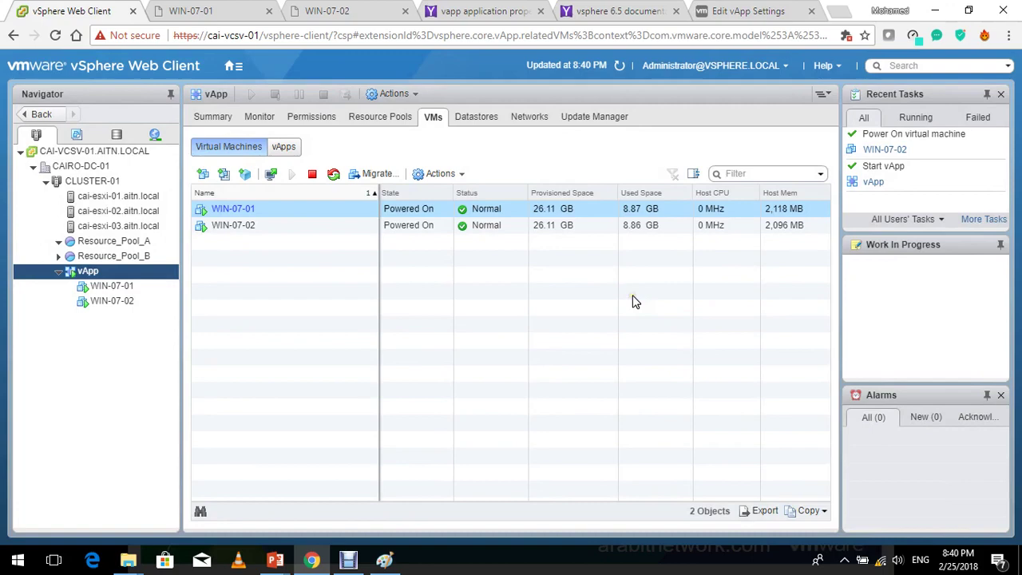
# Compare the WIN-07-02 and WIN-07-01 consoles to see which virtual machine shuts down first.
pyautogui.hotkey('ctrl', 'Tab')
pyautogui.hotkey('ctrl', 'Tab')
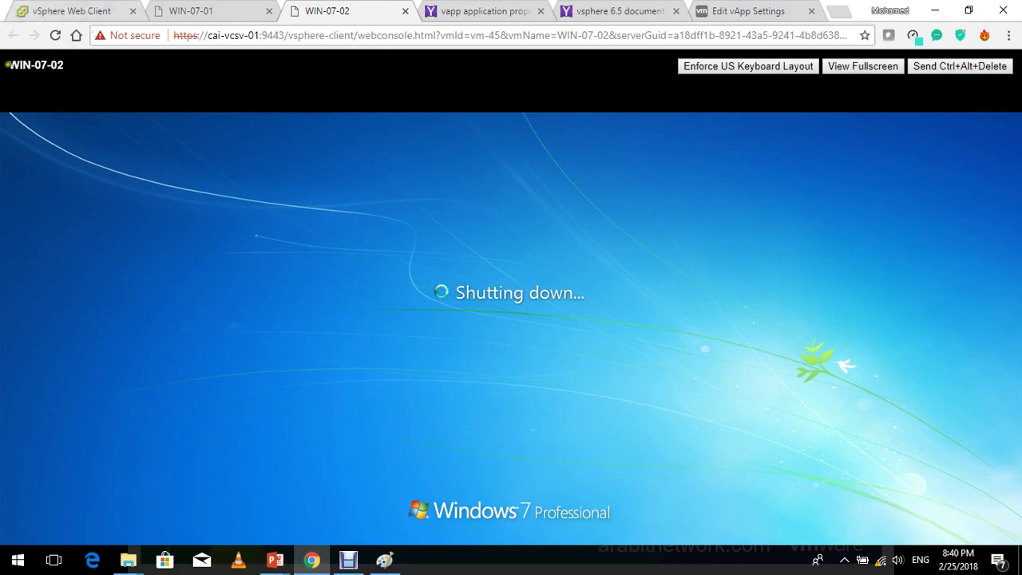
pyautogui.hotkey('ctrl', 'shift', 'Tab')
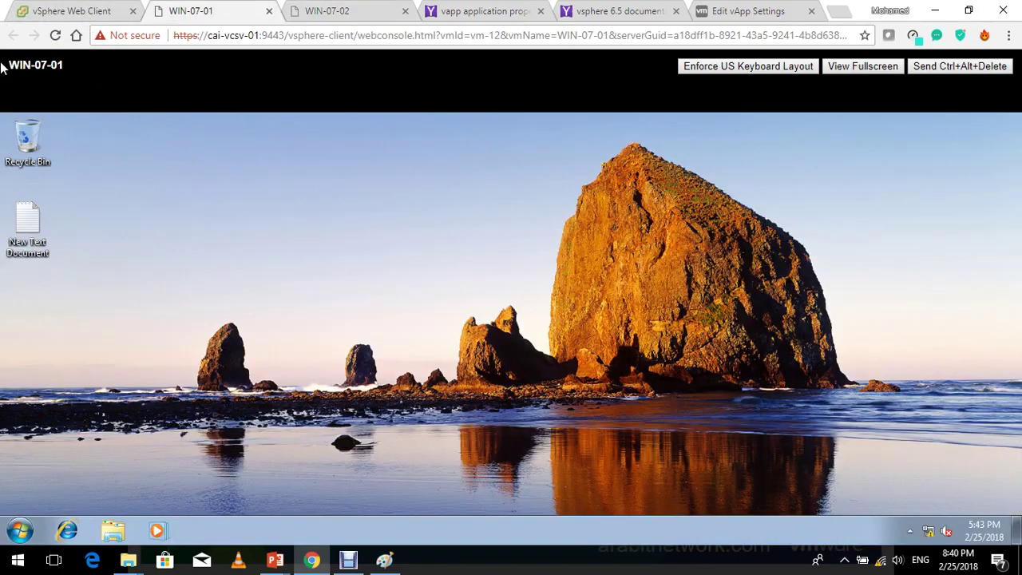
pyautogui.hotkey('ctrl', 'Tab')
pyautogui.hotkey('ctrl', 'shift', 'Tab')
pyautogui.hotkey('ctrl', 'Tab')
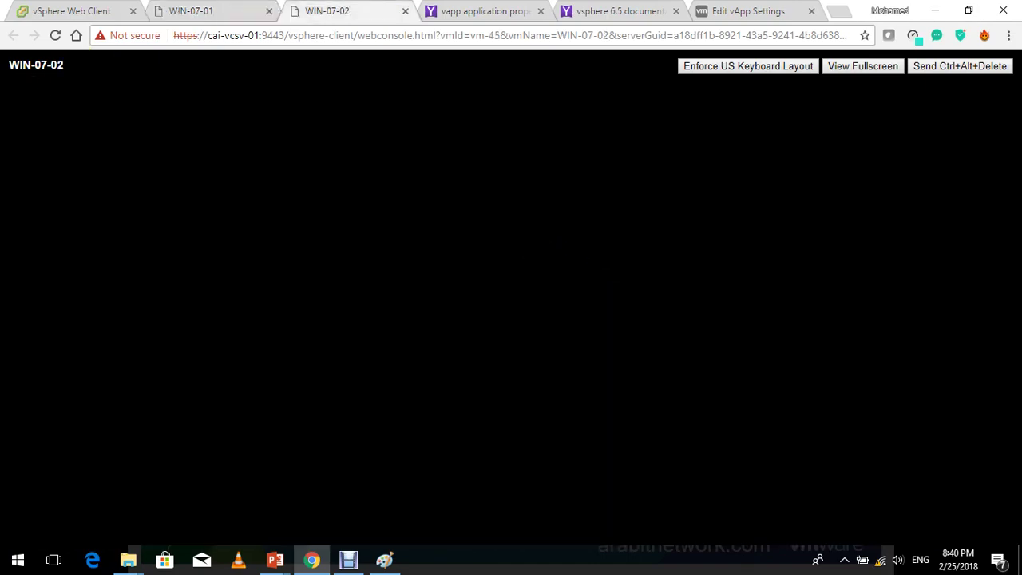
pyautogui.hotkey('ctrl', 'shift', 'Tab')
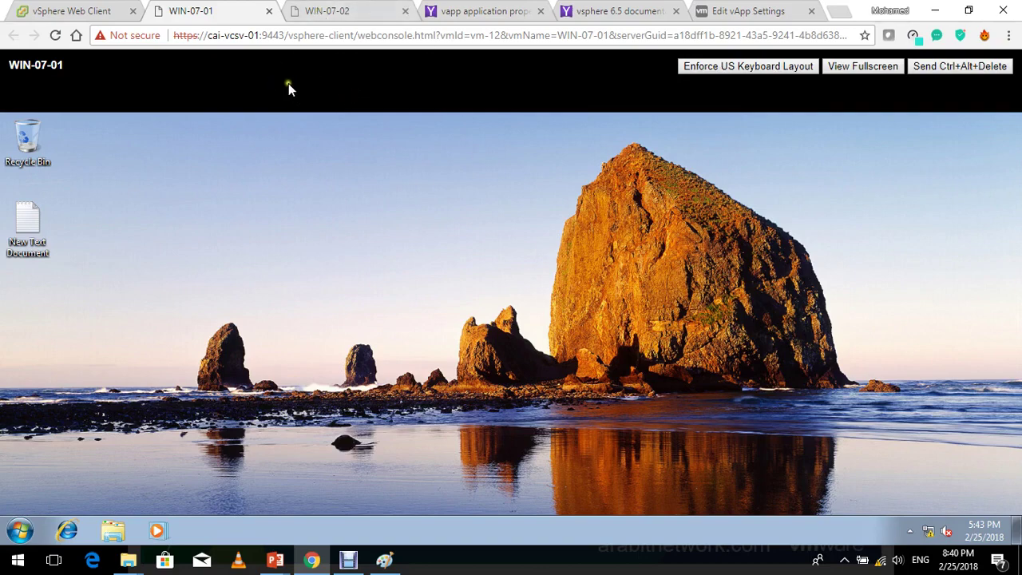
# Check the vApp's virtual machine list against WIN-07-01's console, and refresh the list to check the power states.
pyautogui.hotkey('ctrl', 'shift', 'Tab')
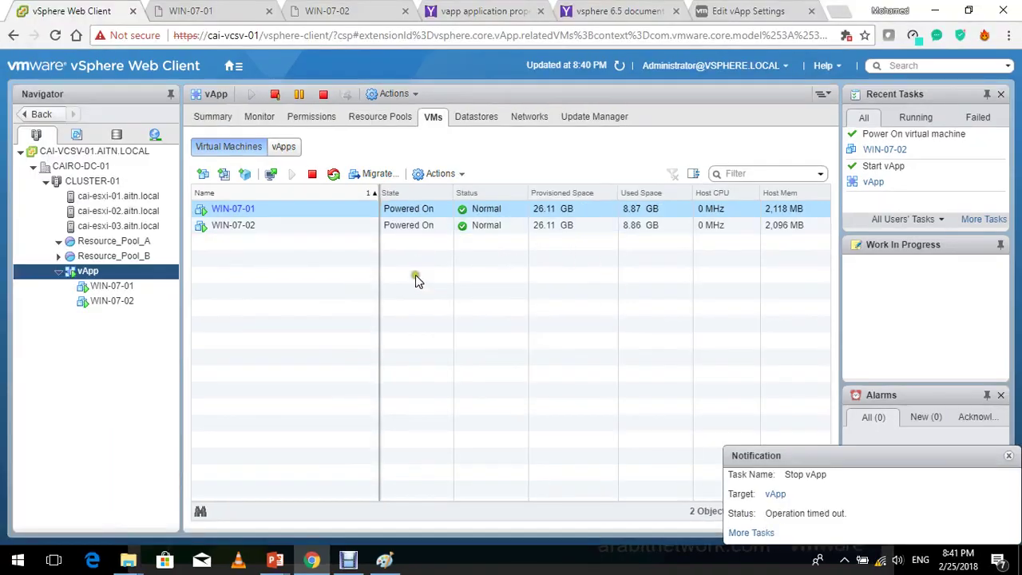
pyautogui.hotkey('ctrl', 'Tab')
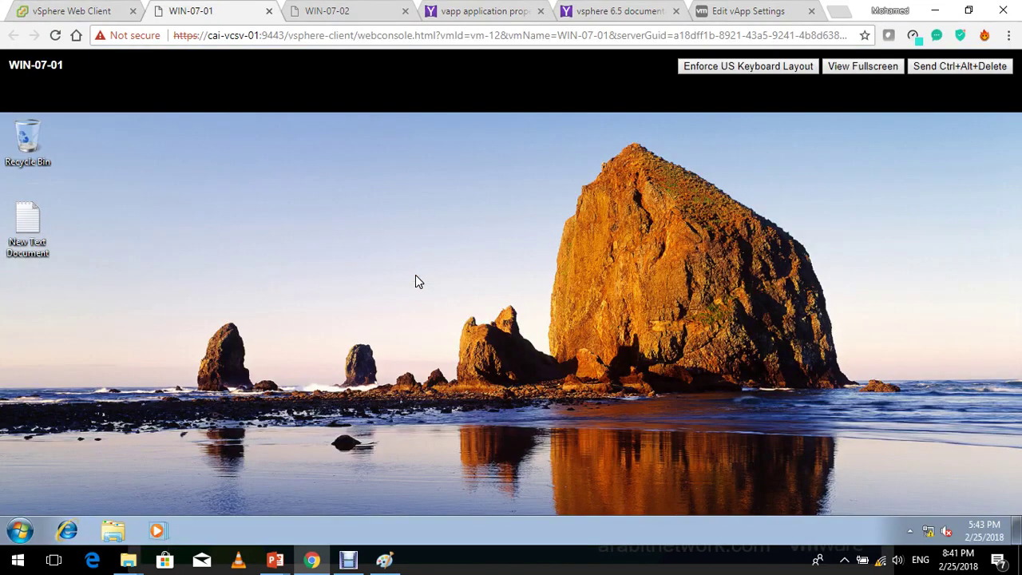
pyautogui.hotkey('ctrl', 'shift', 'Tab')
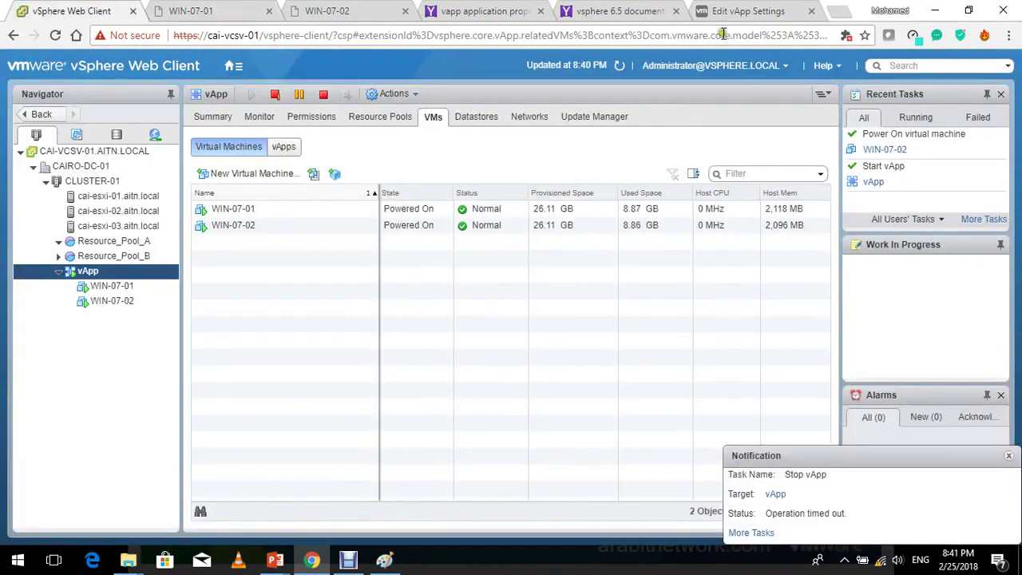
pyautogui.click(620, 66)
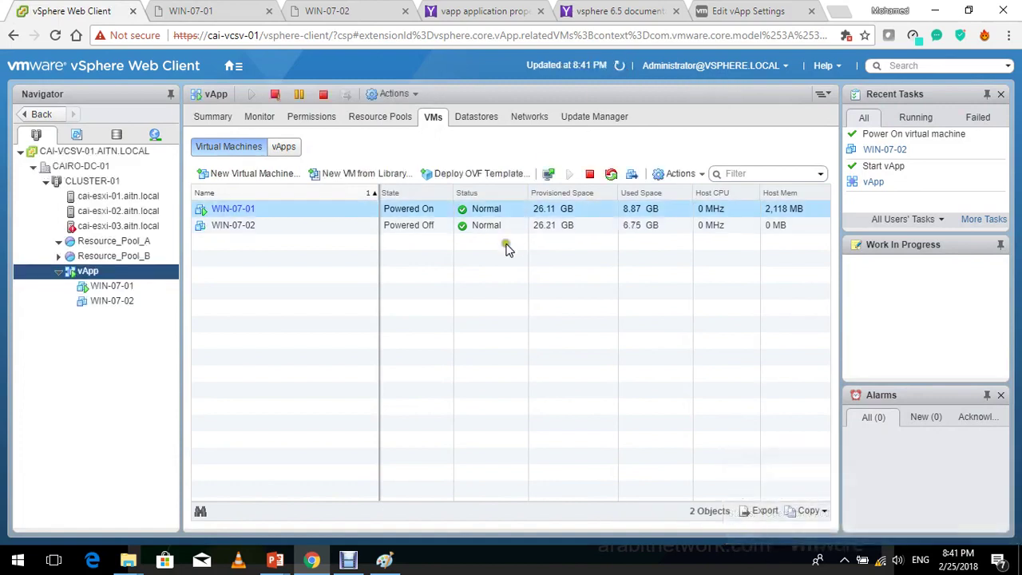
pyautogui.hotkey('ctrl', 'shift', 'Tab')
pyautogui.hotkey('ctrl', 'Tab')
# Edit the vApp's start order to move WIN-07-02 into Group 1 with WIN-07-01, and save the settings.
pyautogui.rightClick(148, 272)
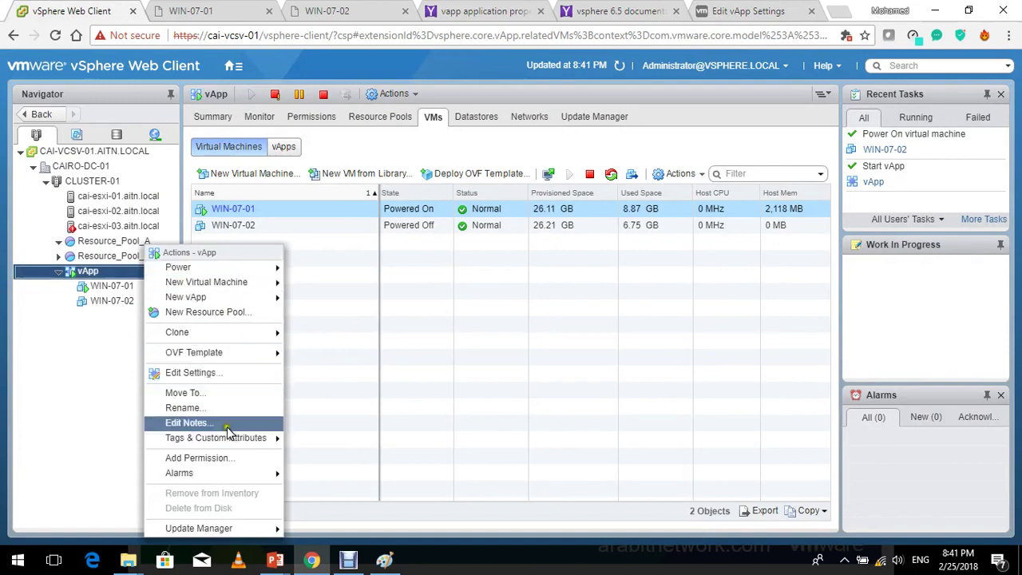
pyautogui.click(223, 373)
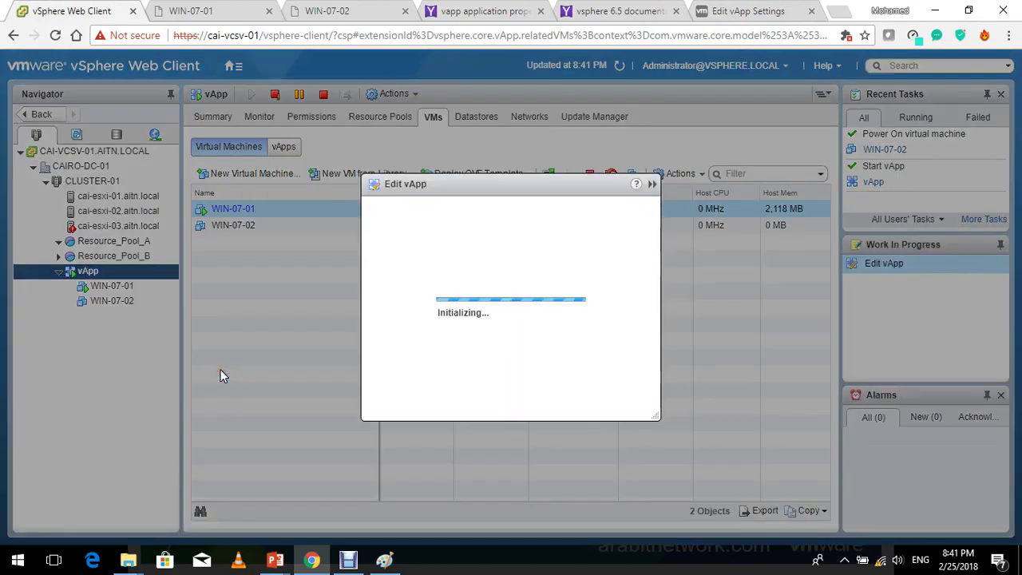
pyautogui.click(424, 315)
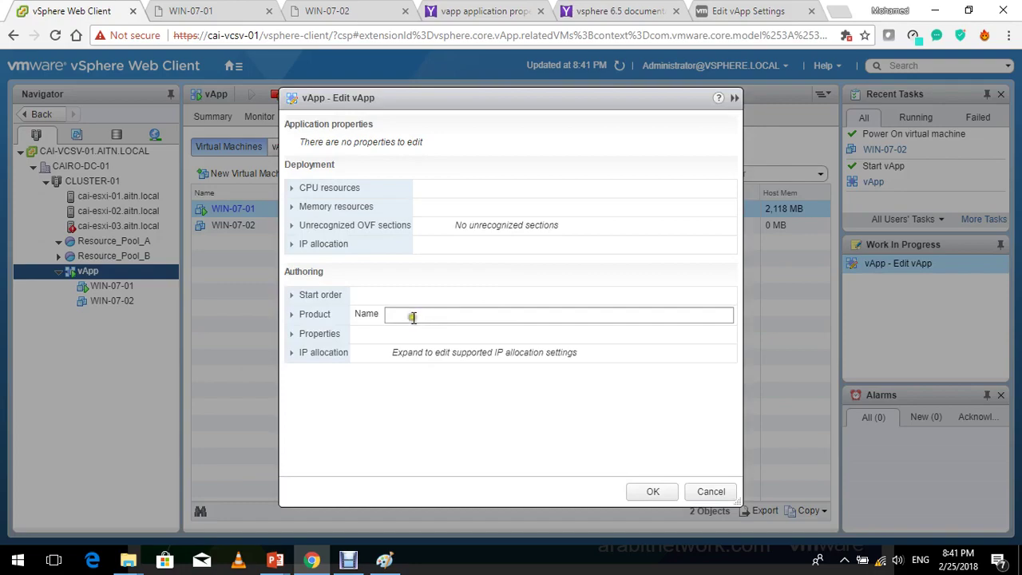
pyautogui.click(333, 300)
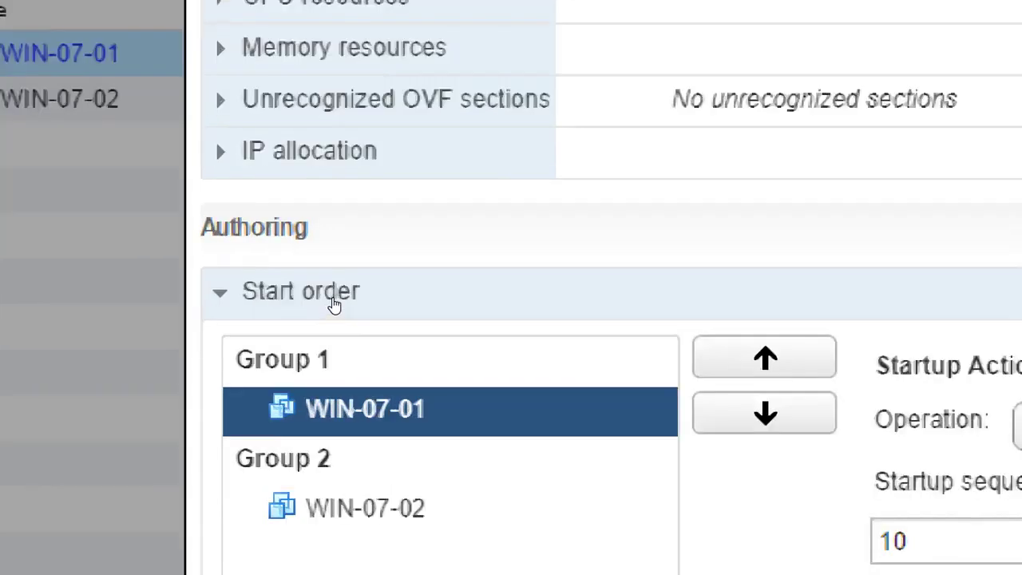
pyautogui.click(381, 371)
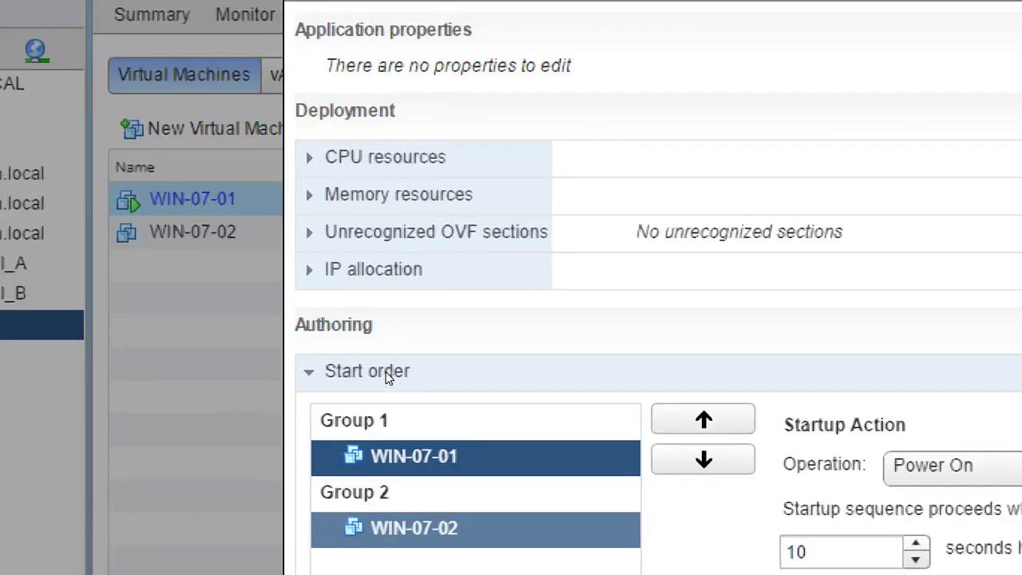
pyautogui.click(666, 476)
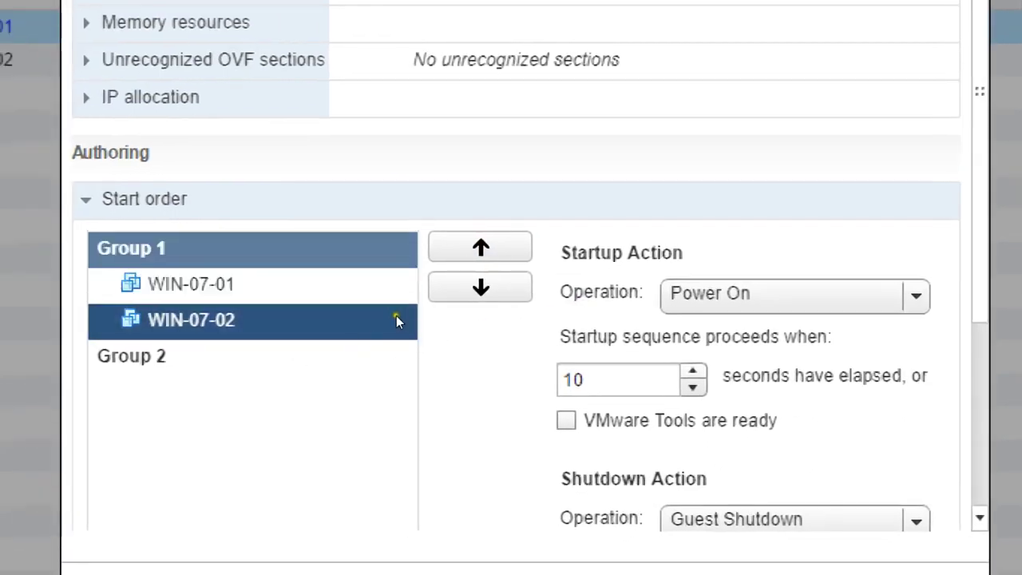
pyautogui.click(397, 319)
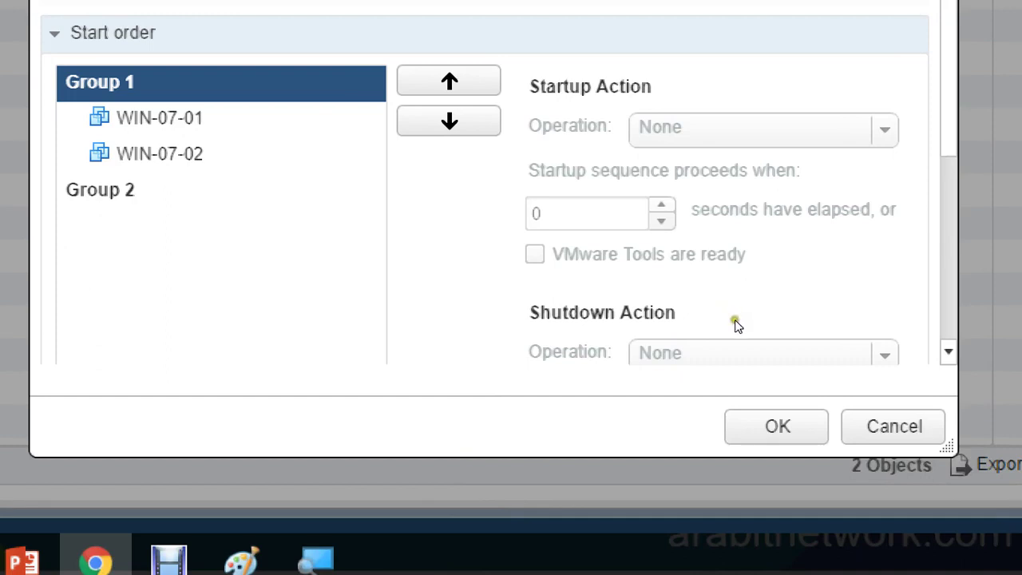
pyautogui.scroll(-5, 741, 343)
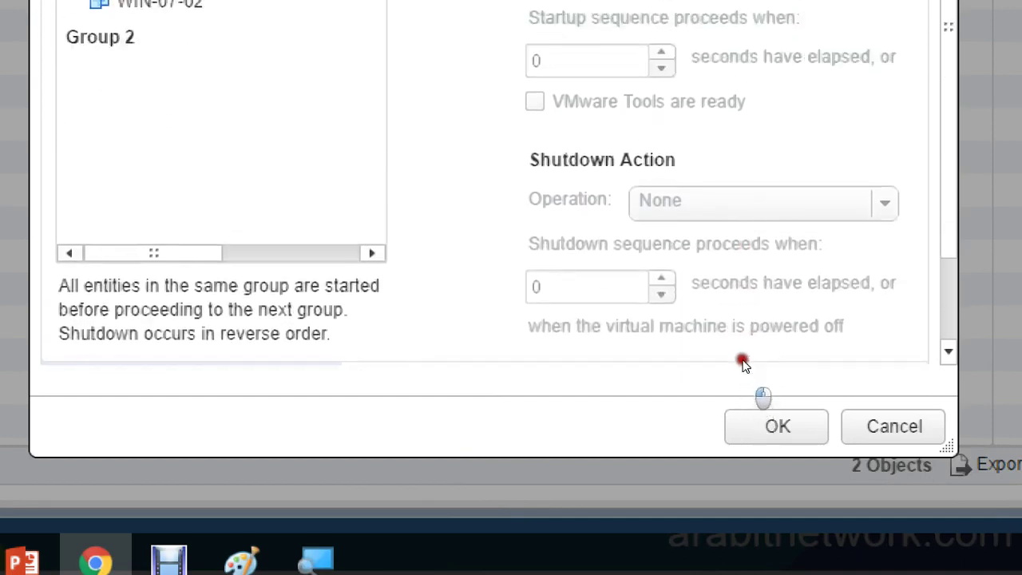
pyautogui.scroll(3, 743, 364)
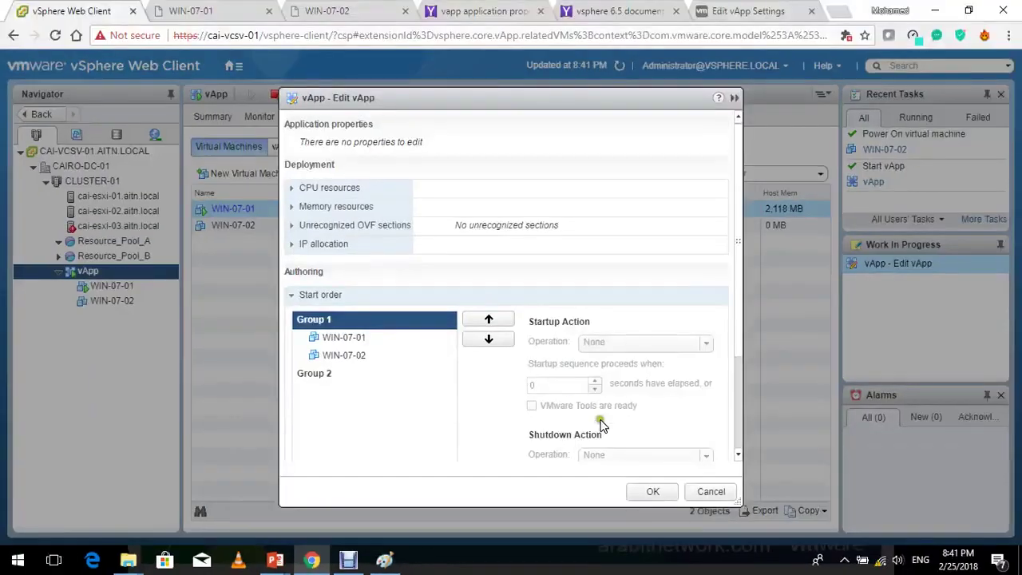
pyautogui.click(653, 491)
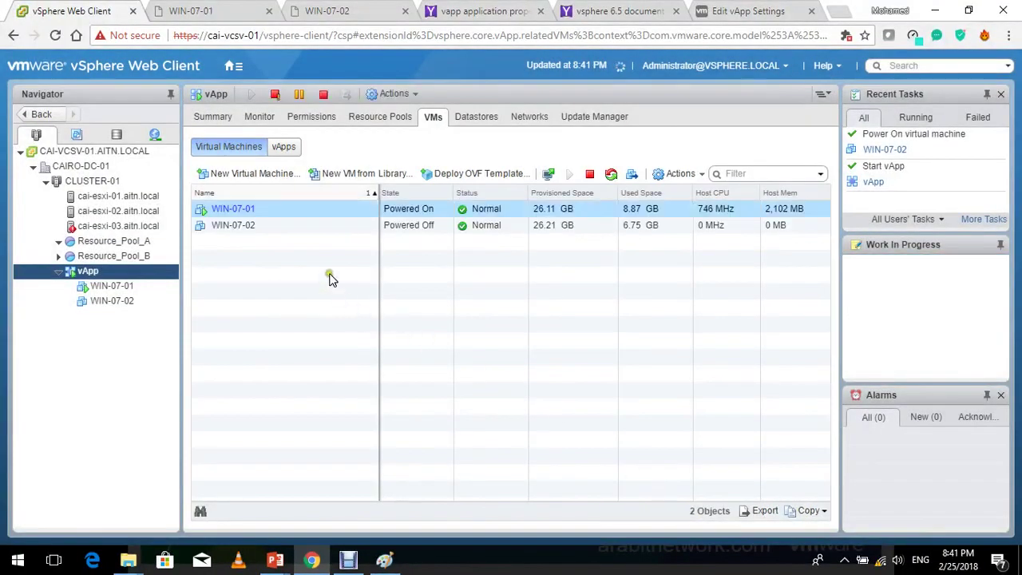
# Shut down the vApp with the new start order, confirm it, and refresh the virtual machine list.
pyautogui.click(325, 94)
pyautogui.click(476, 324)
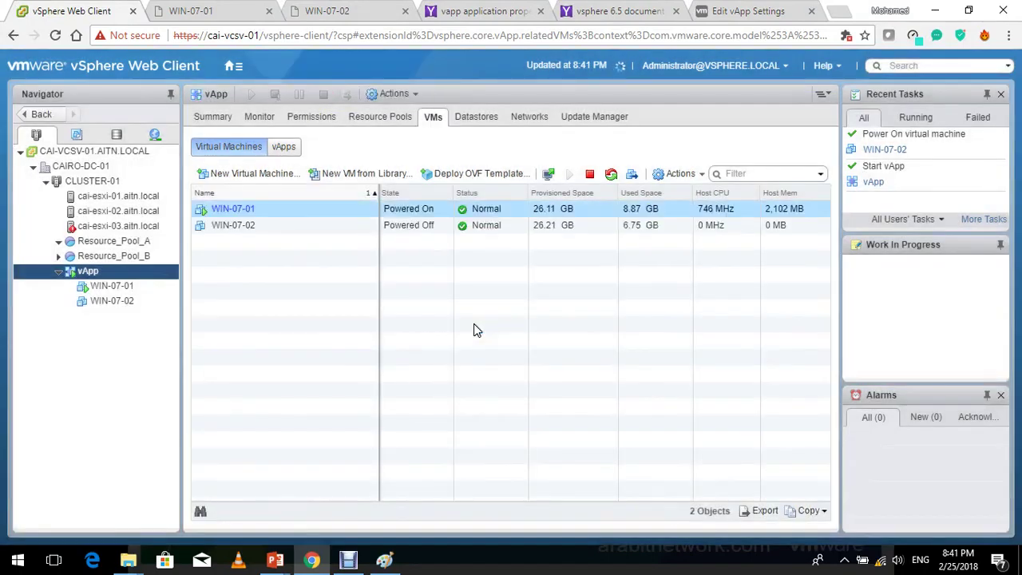
pyautogui.click(477, 298)
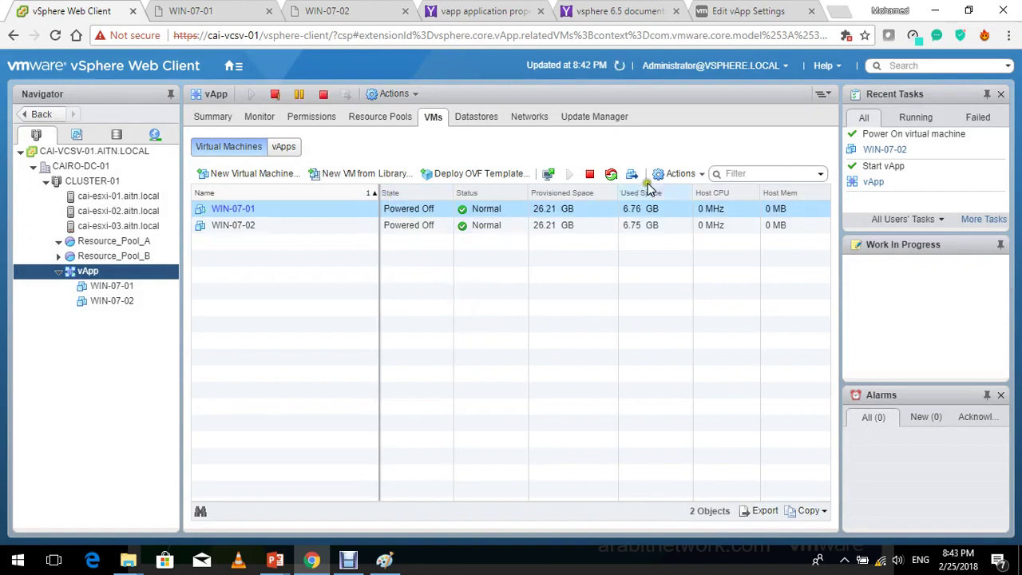
pyautogui.click(622, 67)
pyautogui.click(420, 268)
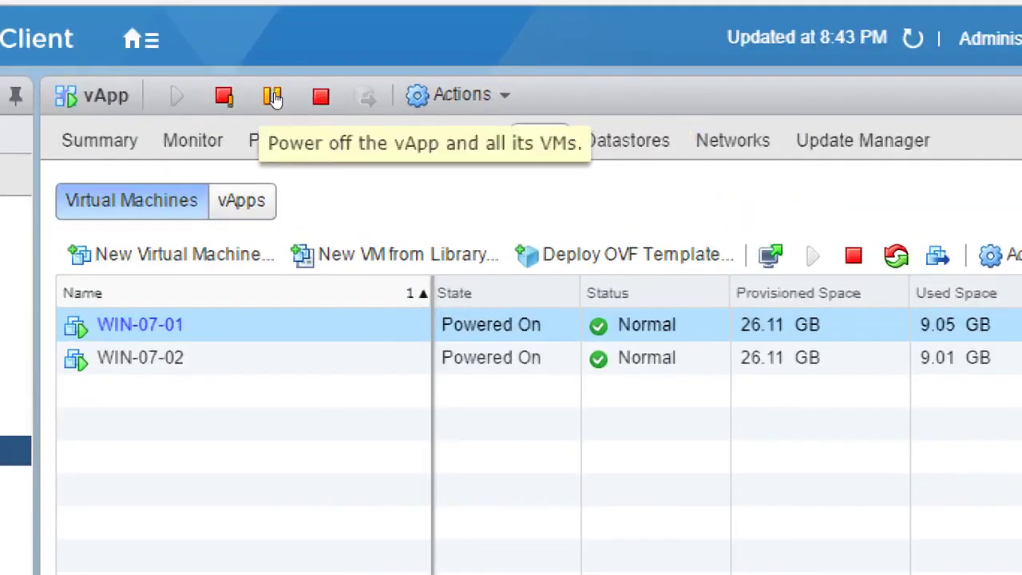
# Start and confirm another shutdown of the powered-on vApp, and refresh its virtual machine list.
pyautogui.click(328, 97)
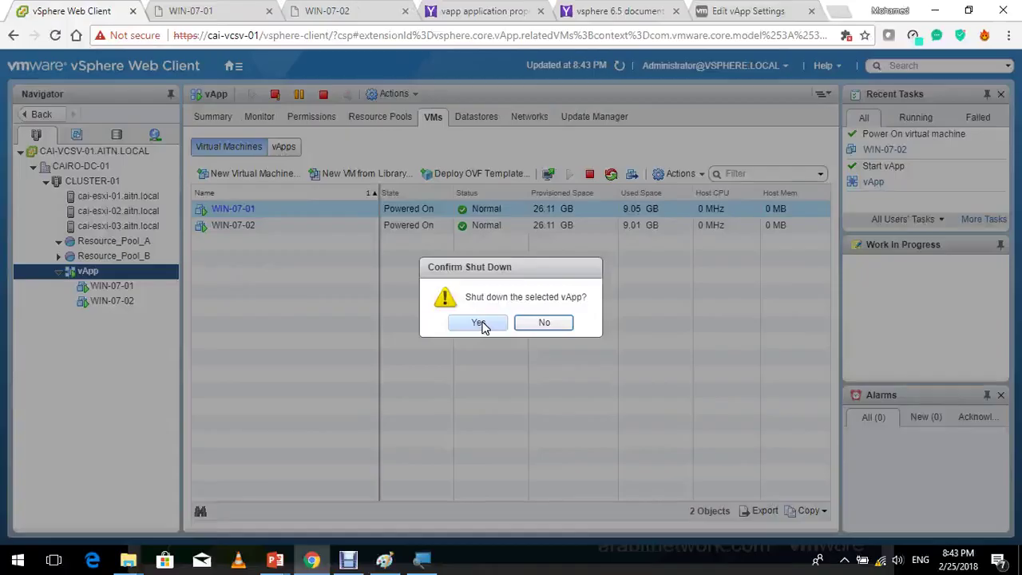
pyautogui.click(630, 552)
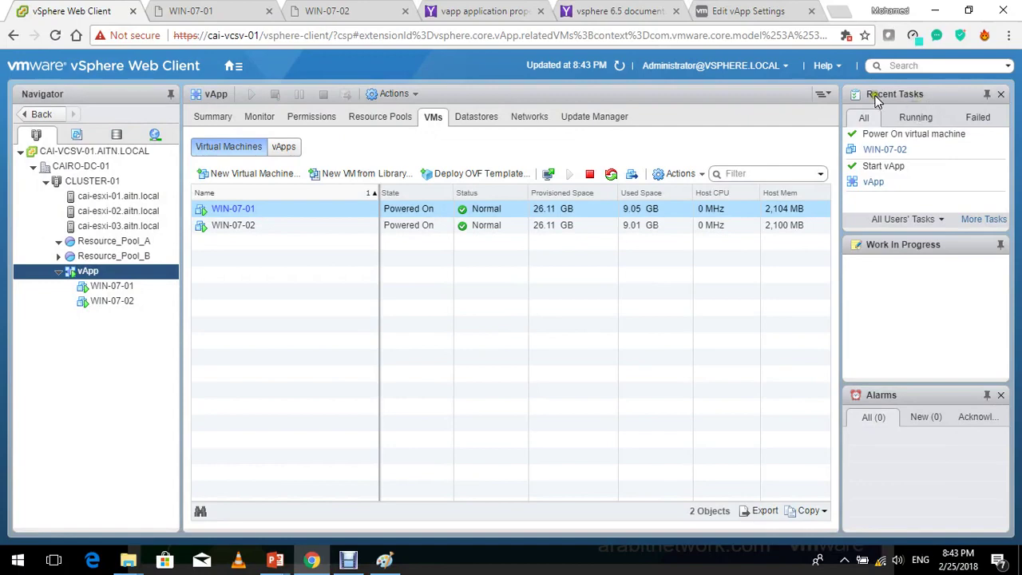
pyautogui.click(621, 65)
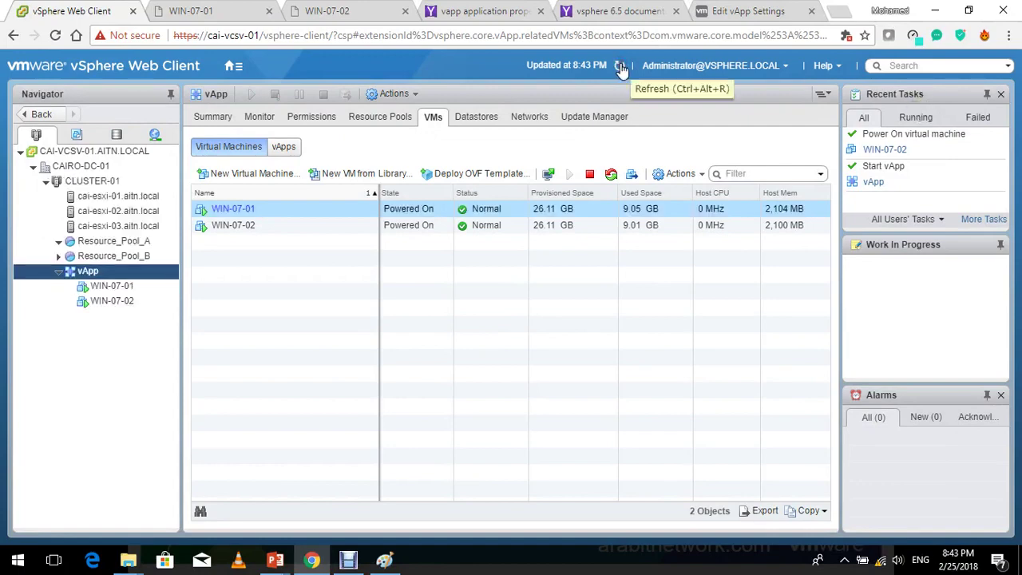
# Check the WIN-07-02 and WIN-07-01 consoles to see whether both virtual machines shut down together.
pyautogui.hotkey('ctrl', 'Tab')
pyautogui.hotkey('ctrl', 'Tab')
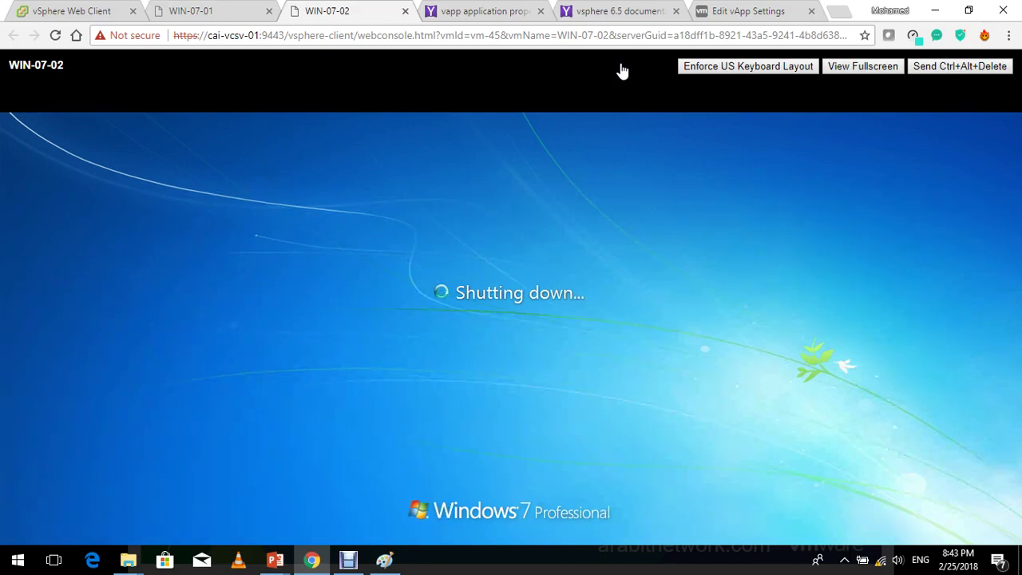
pyautogui.hotkey('ctrl', 'shift', 'Tab')
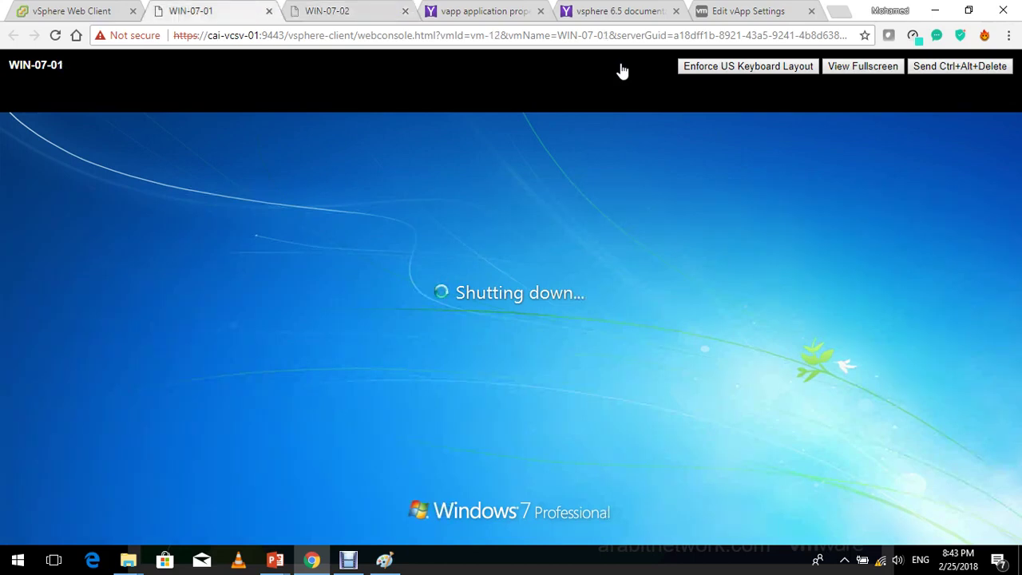
# Compare the WIN-07-01 and WIN-07-02 consoles during the shutdown, and refresh the vApp's virtual machine list.
pyautogui.hotkey('ctrl', 'Tab')
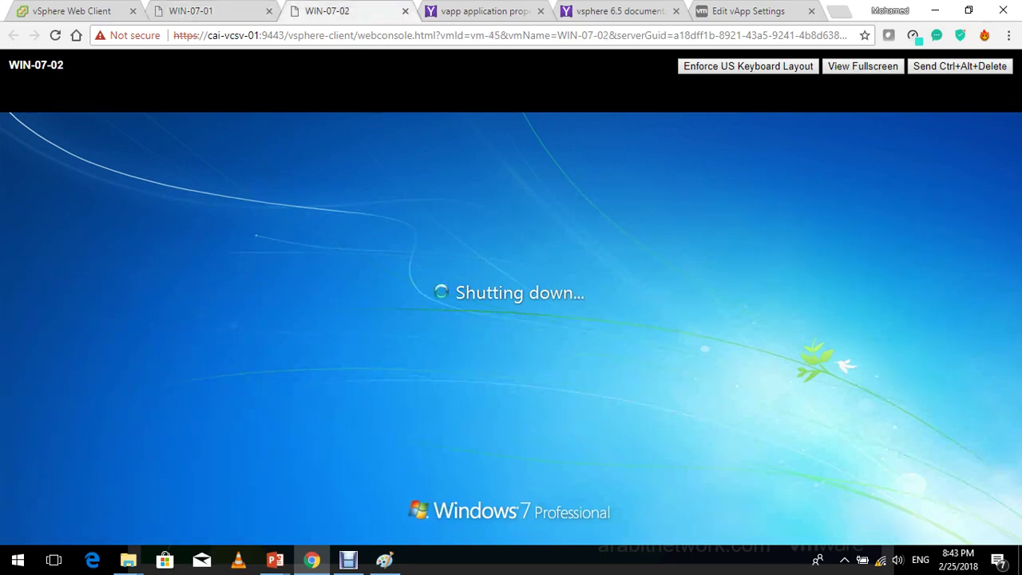
pyautogui.hotkey('ctrl', 'shift', 'Tab')
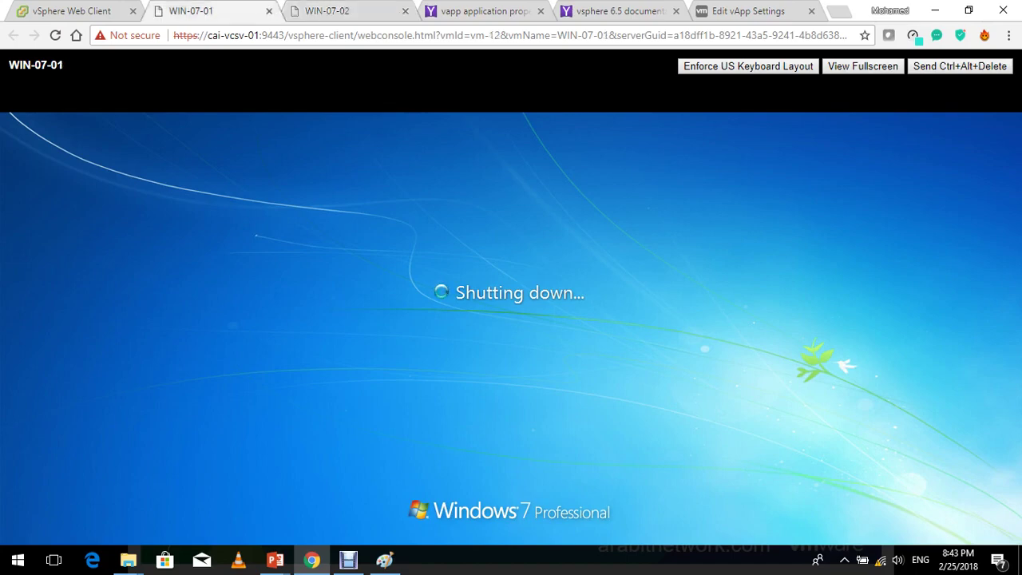
pyautogui.hotkey('ctrl', 'Tab')
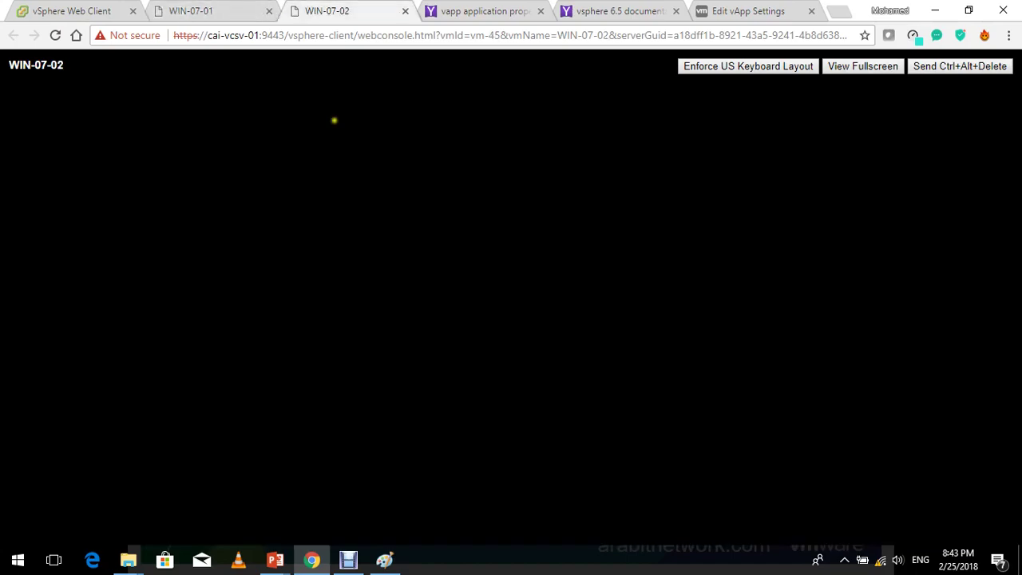
pyautogui.hotkey('ctrl', 'shift', 'Tab')
pyautogui.hotkey('ctrl', 'shift', 'Tab')
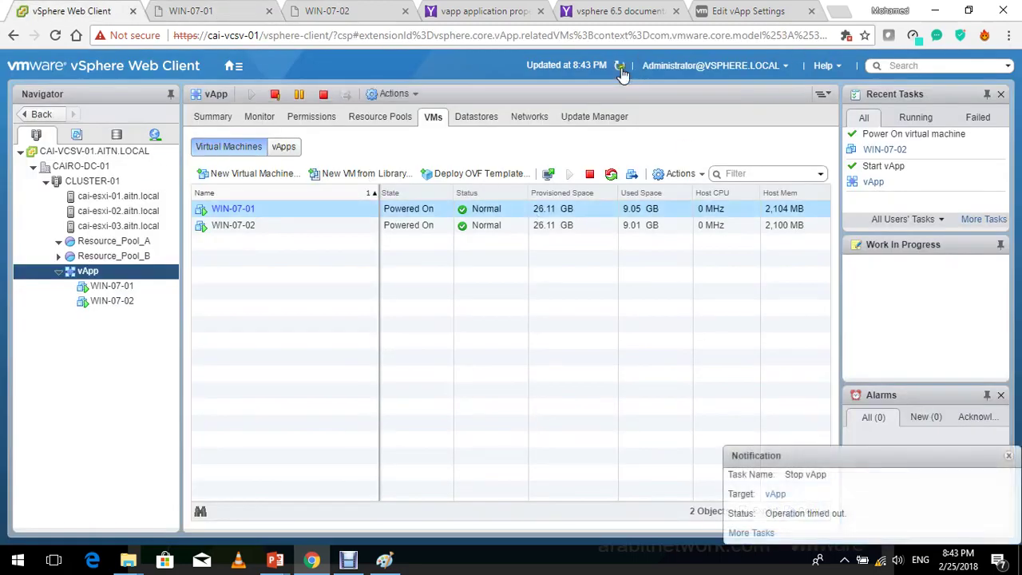
pyautogui.click(621, 67)
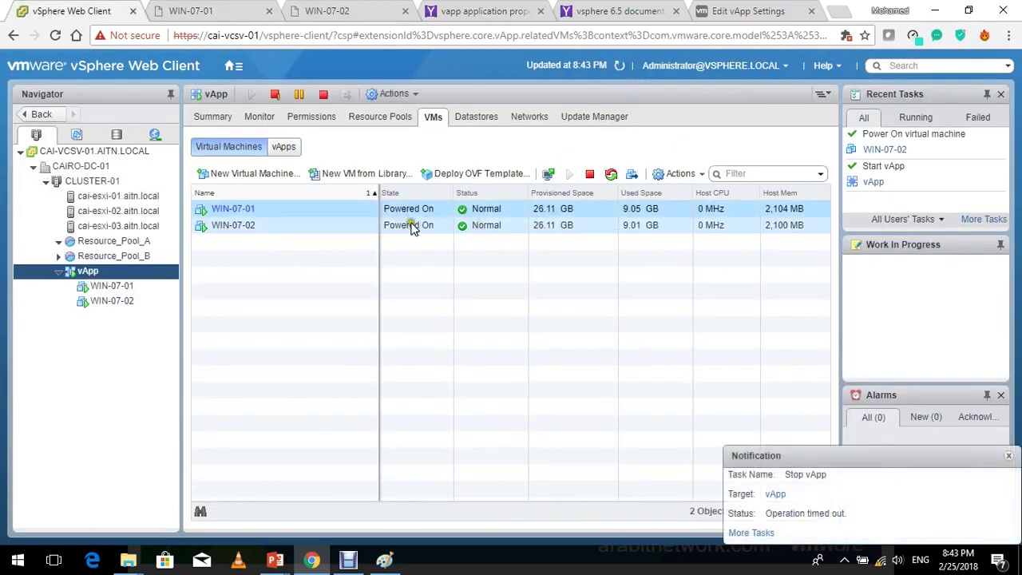
pyautogui.click(242, 269)
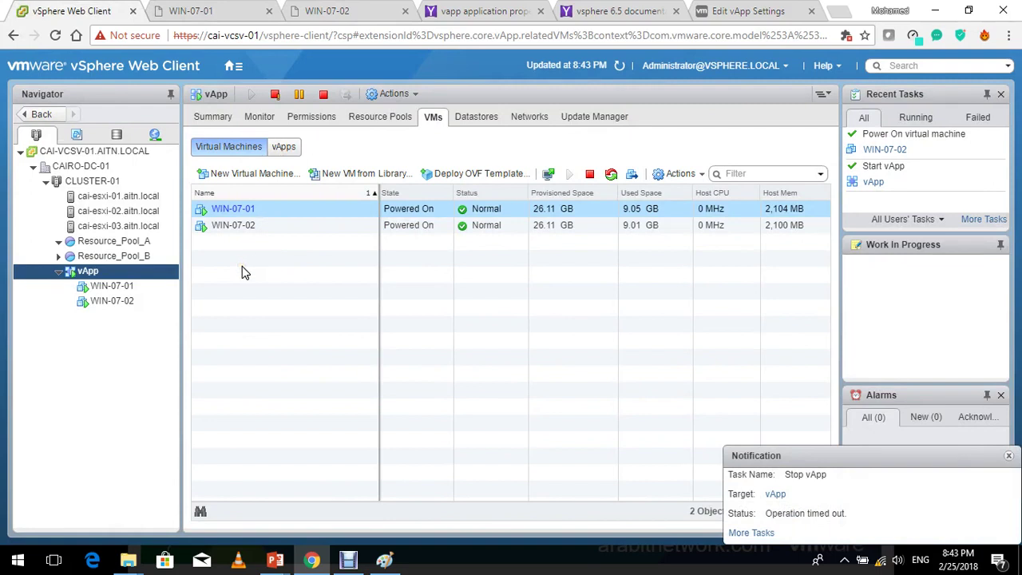
# Open the vApp's settings and expand its start order to review the virtual machine groups and startup and shutdown actions.
pyautogui.click(157, 272)
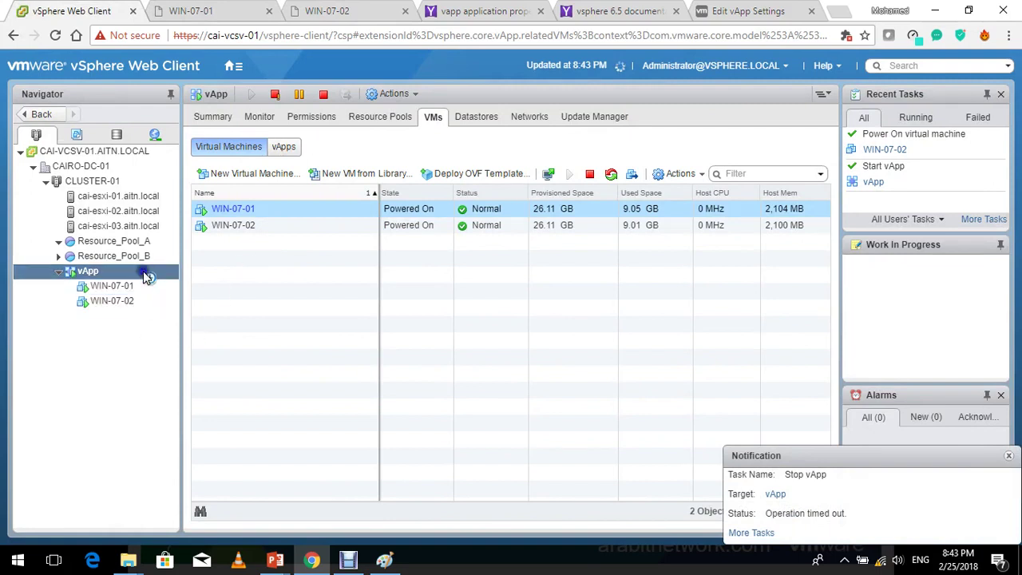
pyautogui.rightClick(143, 271)
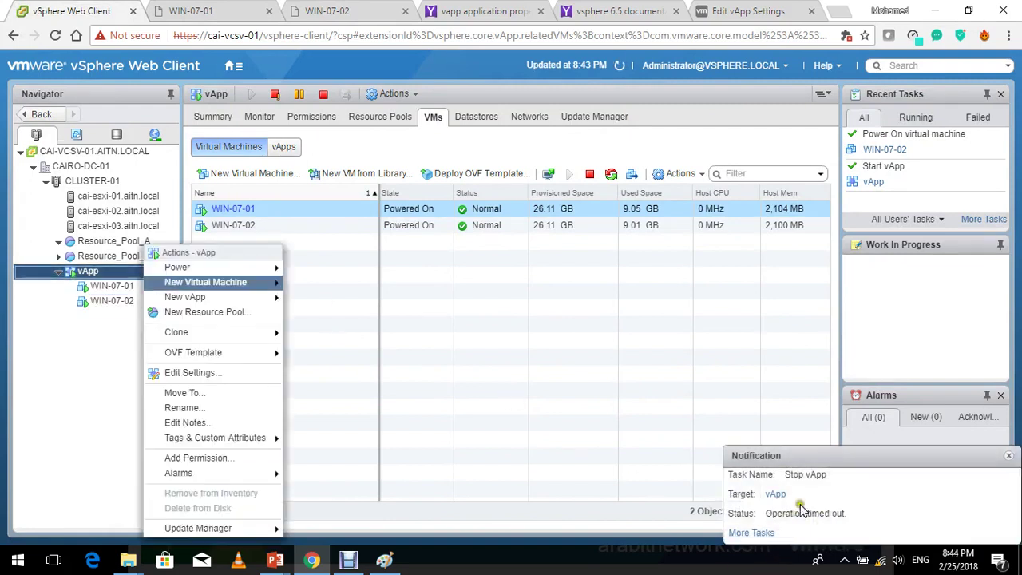
pyautogui.click(244, 373)
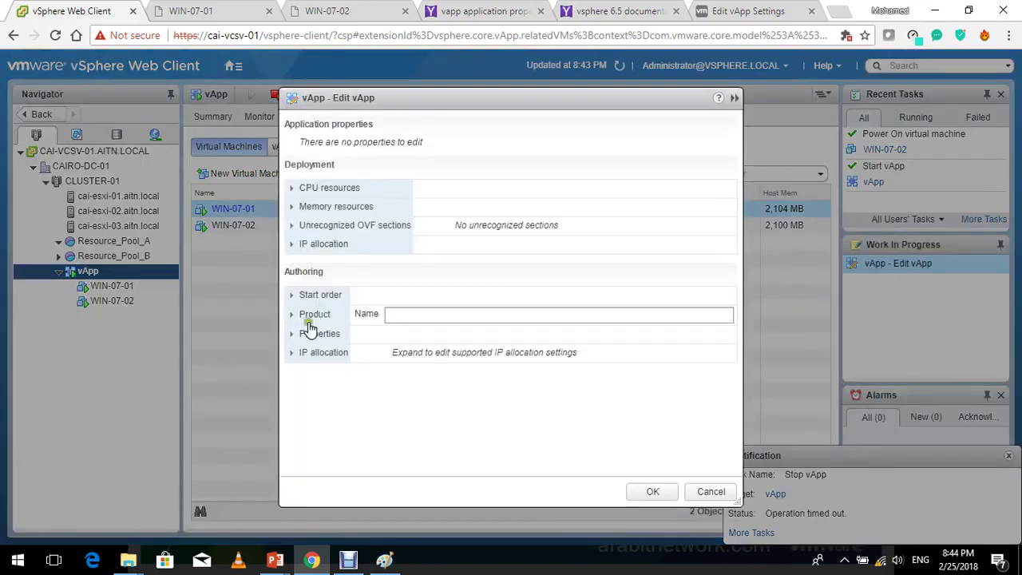
pyautogui.click(322, 298)
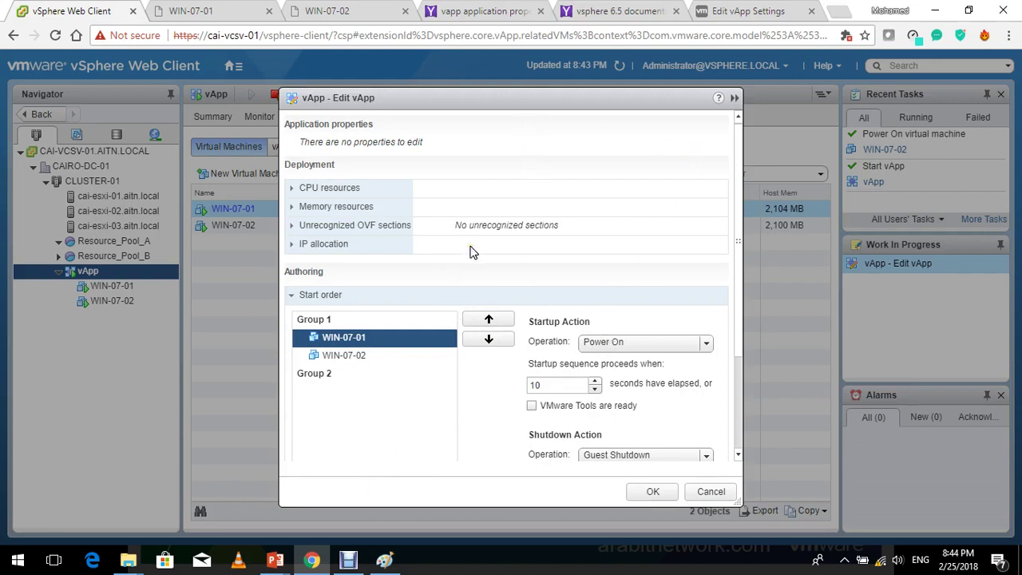
# Switch to the PowerPoint slide show's closing contact slide, and return to the vSphere Web Client to cancel the vApp edit.
pyautogui.hotkey('alt', 'Tab')
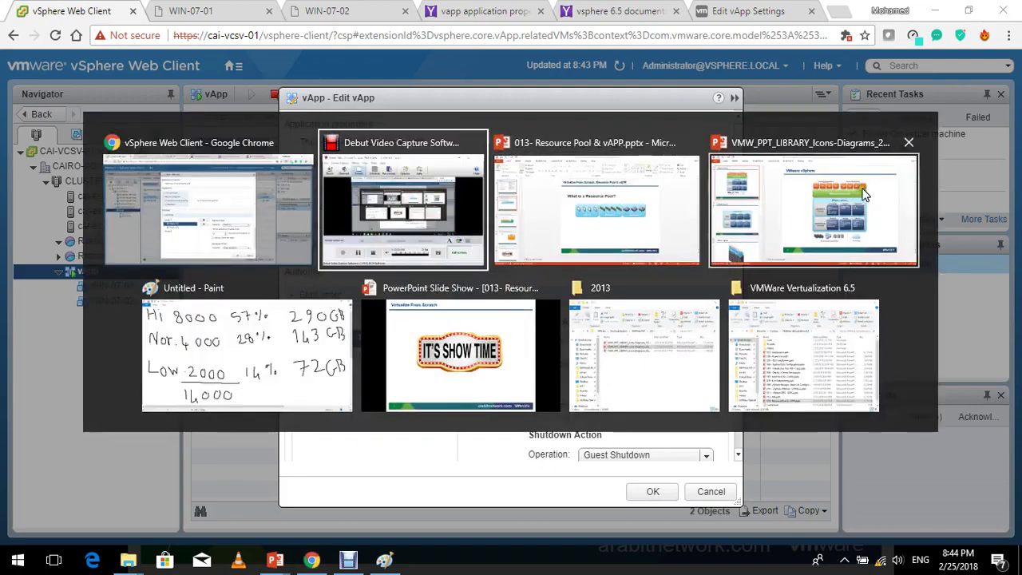
pyautogui.hotkey('alt', 'Tab')
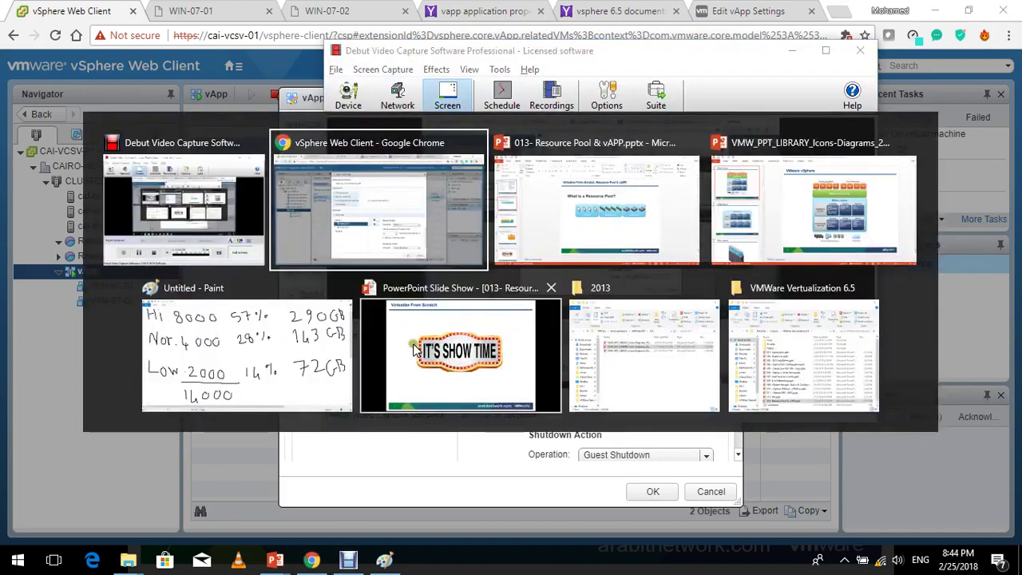
pyautogui.hotkey('alt', 'Tab')
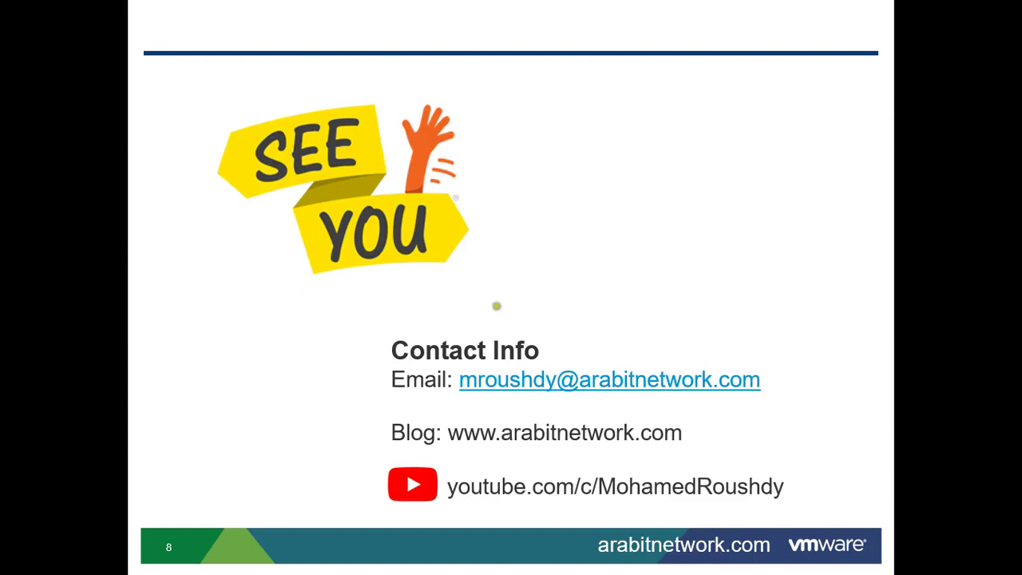
pyautogui.hotkey('alt', 'Tab')
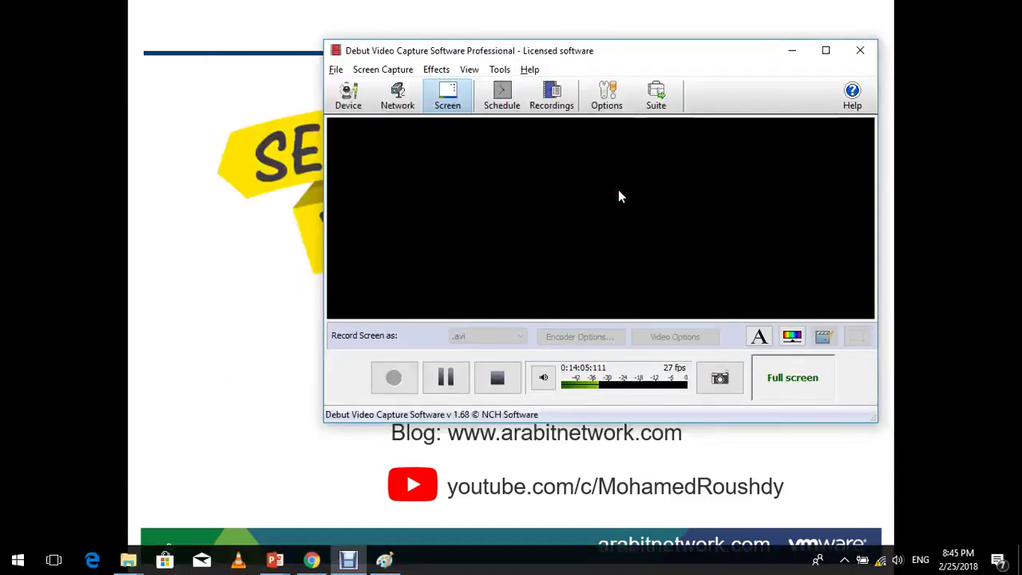
pyautogui.click(311, 559)
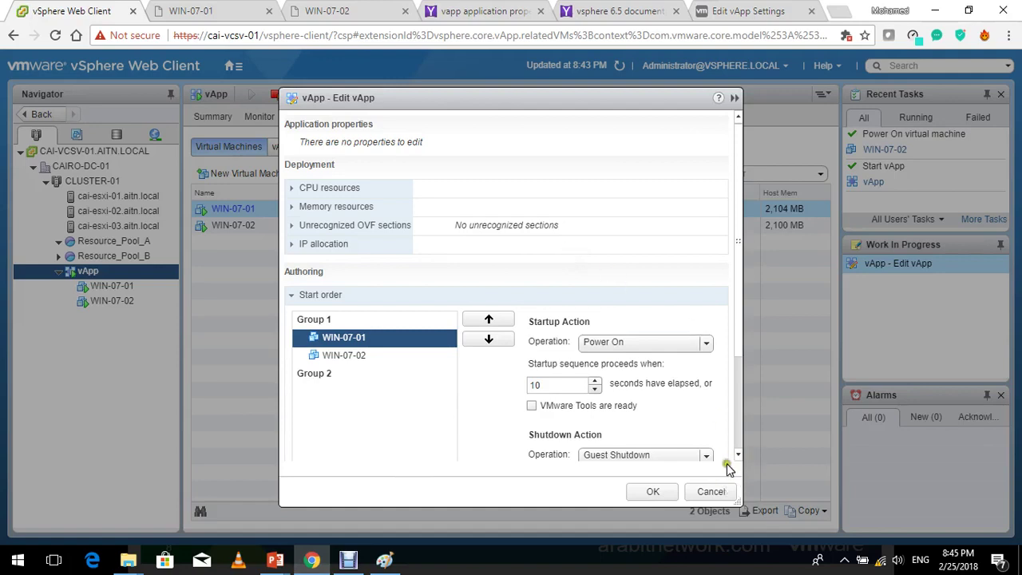
pyautogui.click(711, 491)
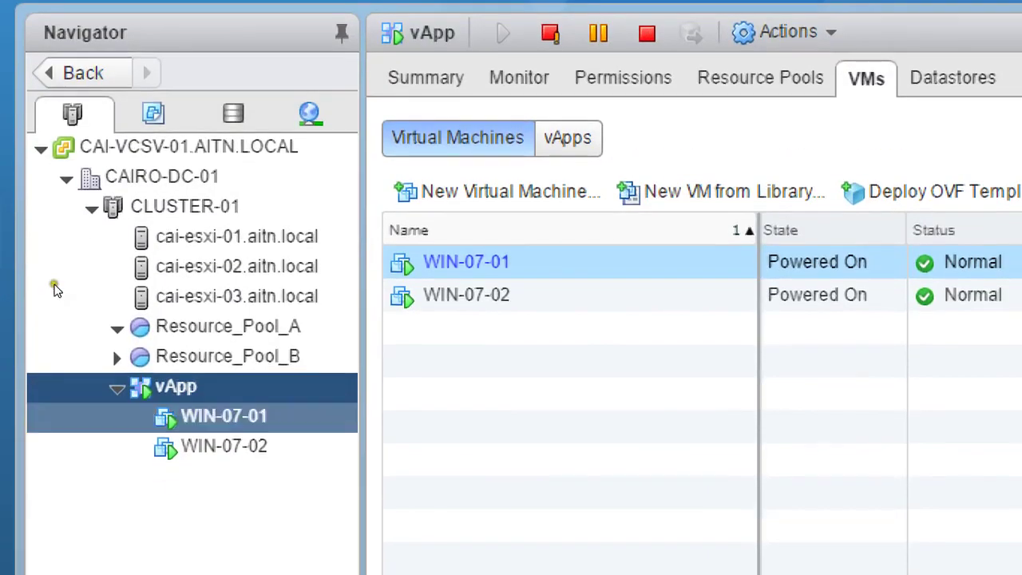
# Examine the new folder types offered for the CAIRO-DC-01 datacenter in the Hosts and Clusters inventory.
pyautogui.click(90, 170)
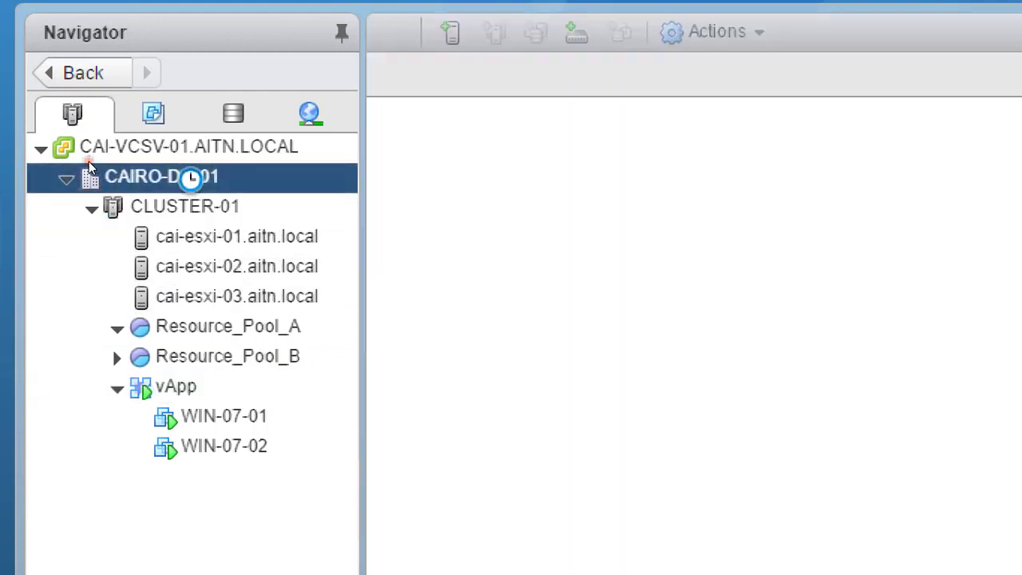
pyautogui.rightClick(89, 169)
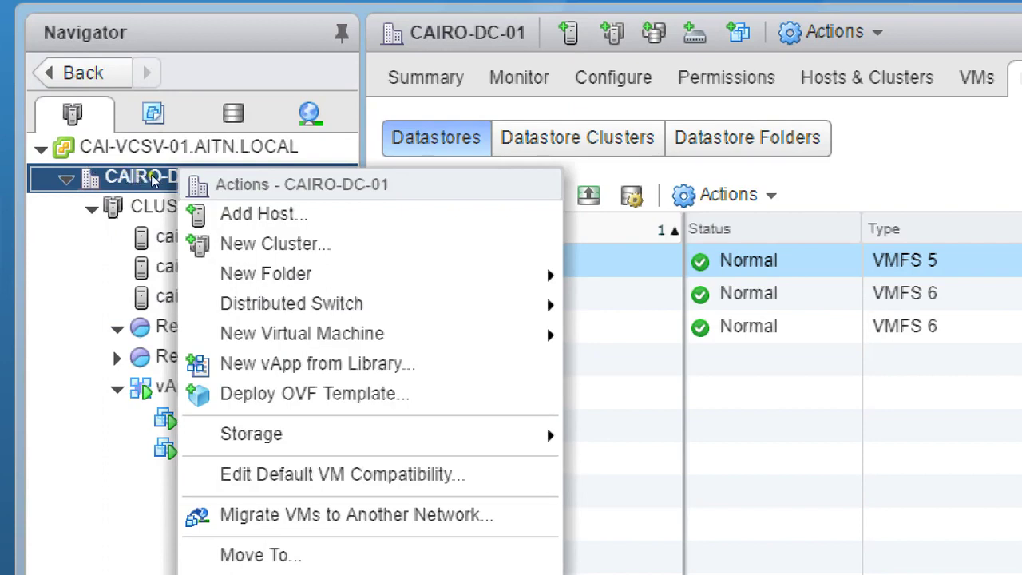
pyautogui.press('Right')
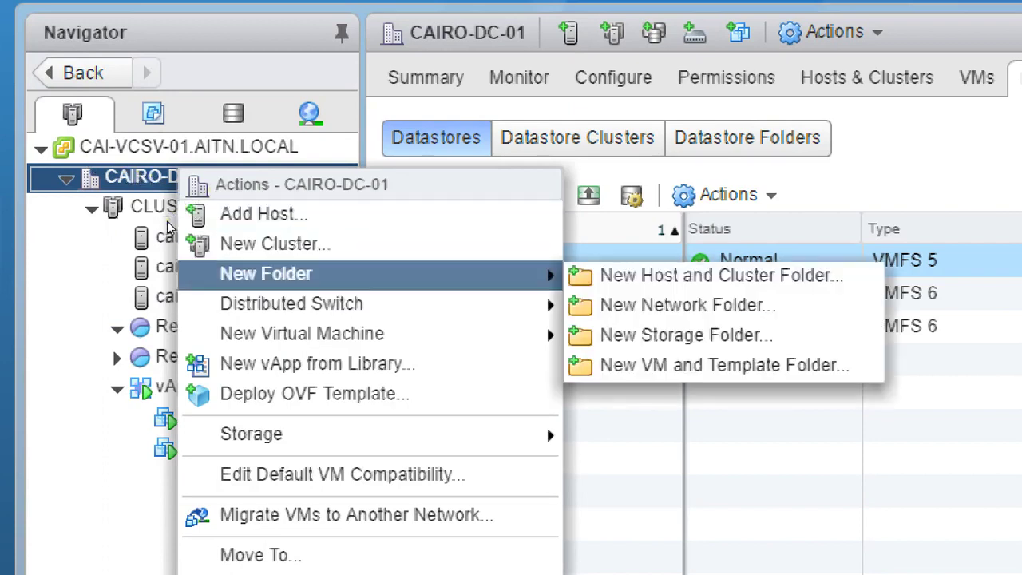
pyautogui.press('Down')
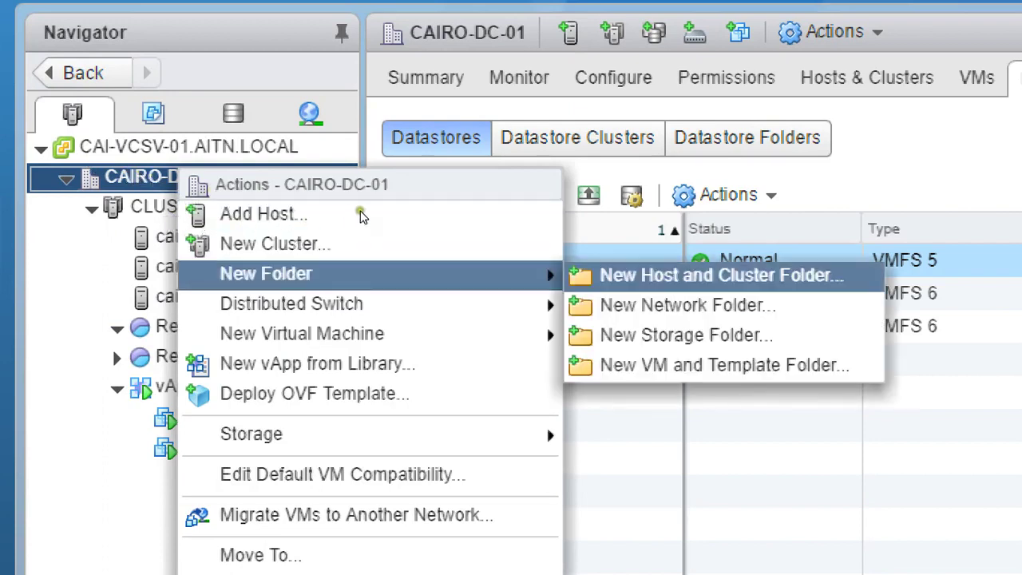
pyautogui.press('Up')
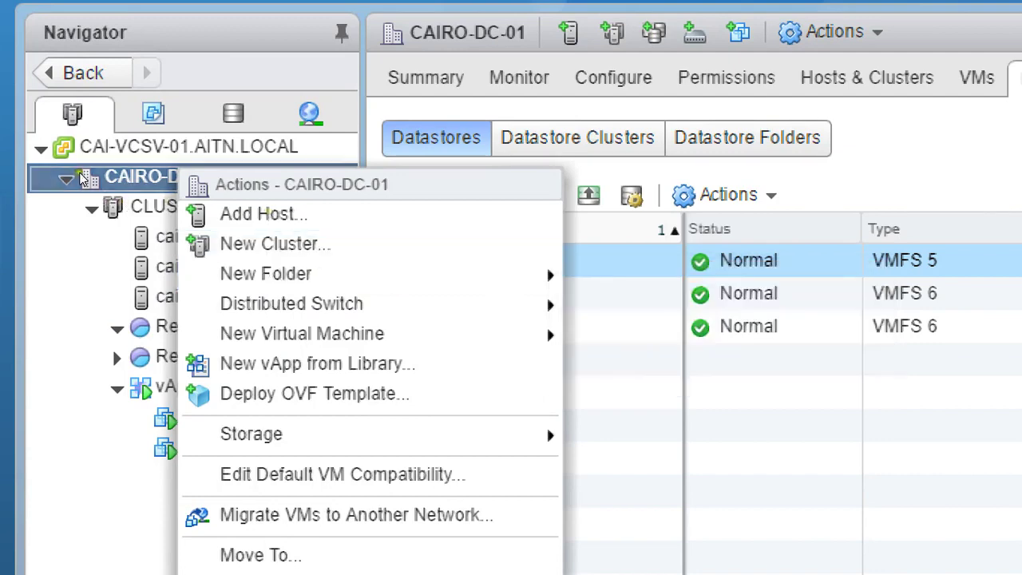
pyautogui.press('Escape')
# Select CLUSTER-01 and examine the actions available for it, including those for creating a vApp or resource pool.
pyautogui.press('Down')
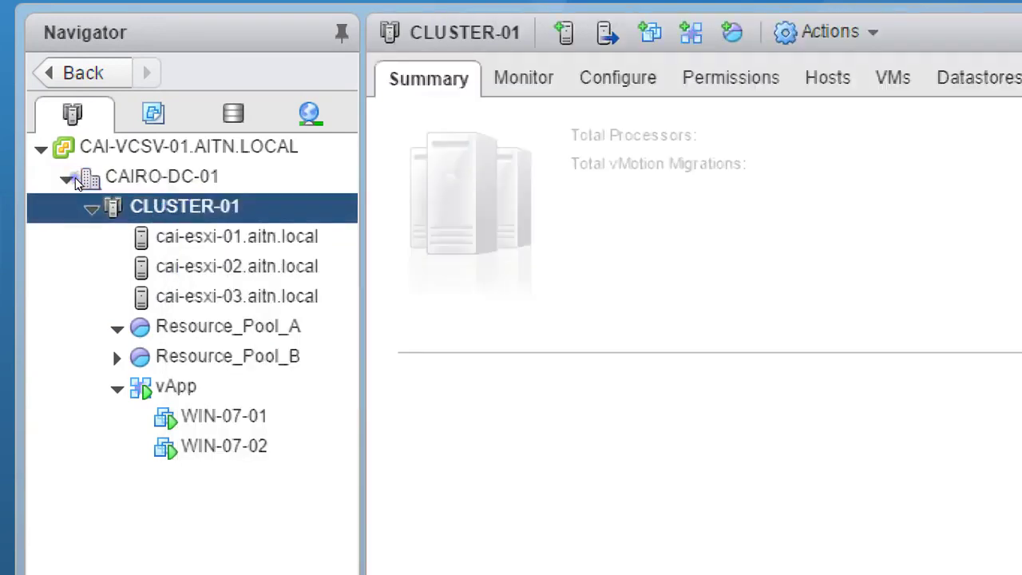
pyautogui.hotkey('shift', 'F10')
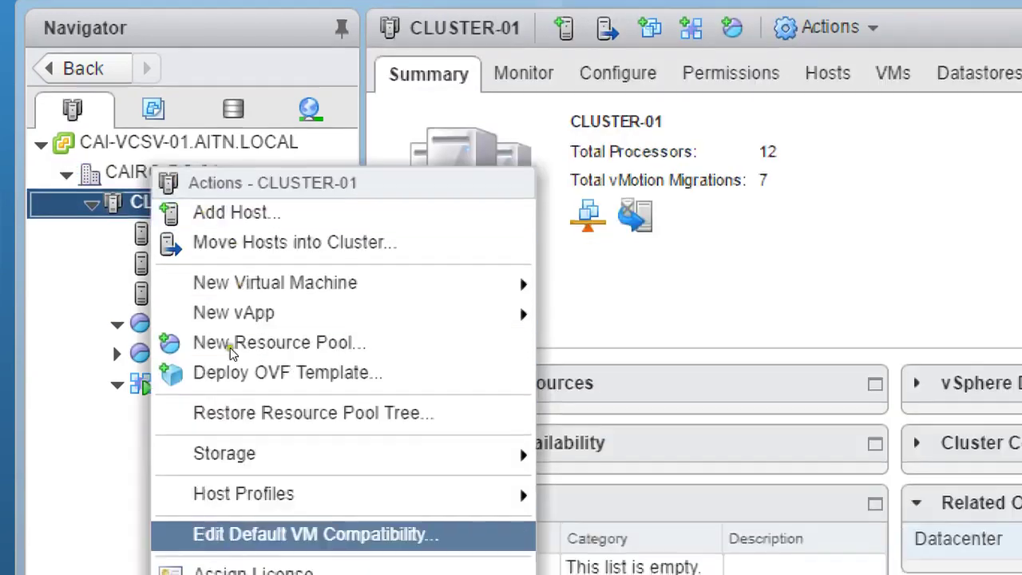
pyautogui.press('Escape')
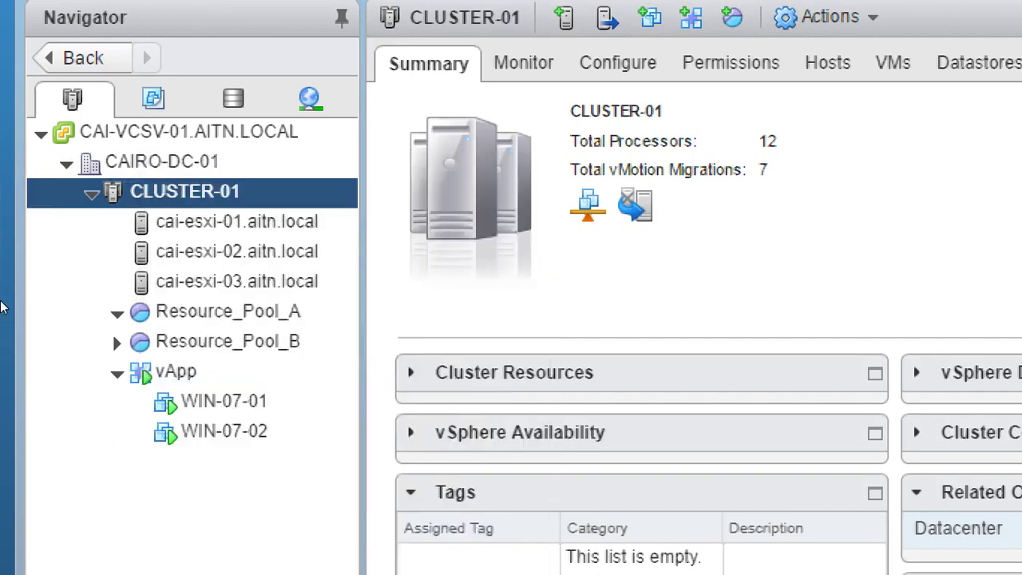
# Show the VMs and Templates inventory and examine the new folder types offered for the CAIRO-DC-01 datacenter.
pyautogui.hotkey('ctrl', 'alt', '4')
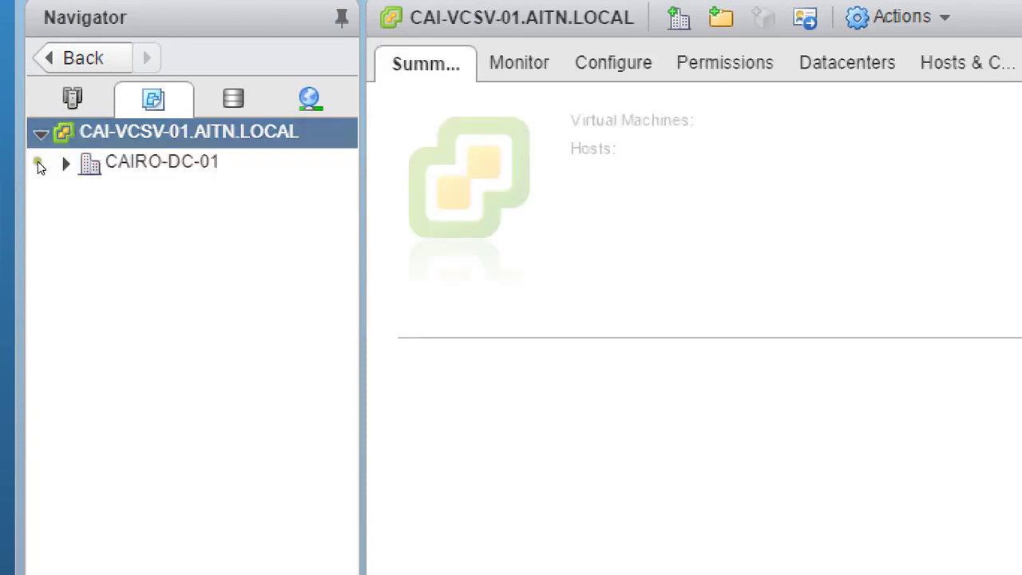
pyautogui.click(116, 164)
pyautogui.rightClick(111, 170)
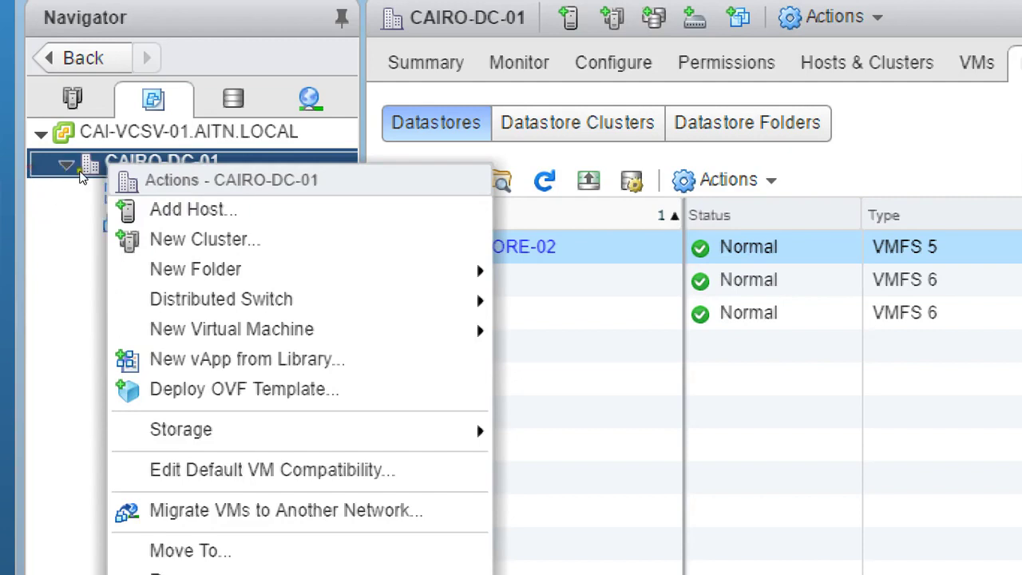
pyautogui.click(29, 249)
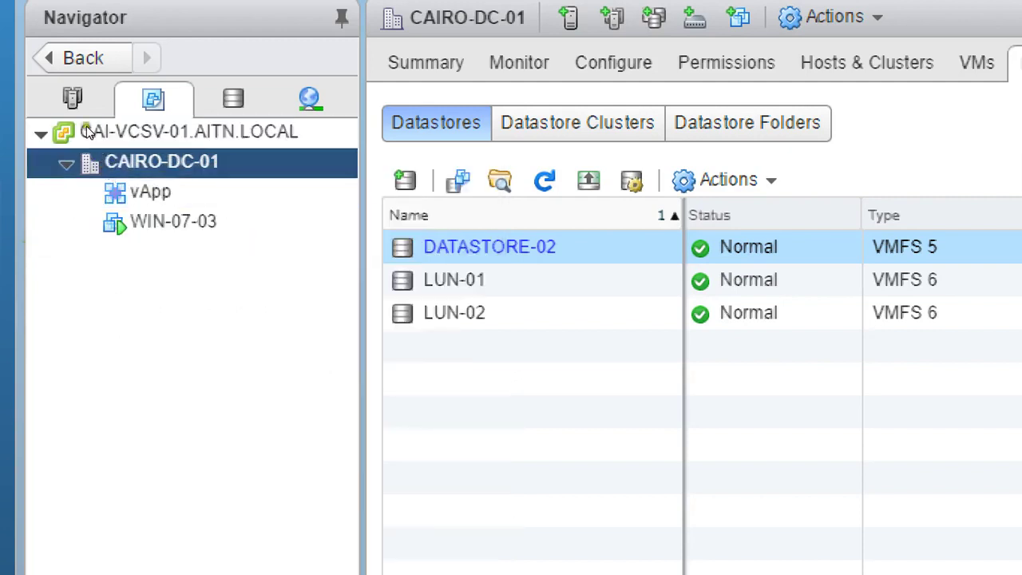
pyautogui.rightClick(101, 169)
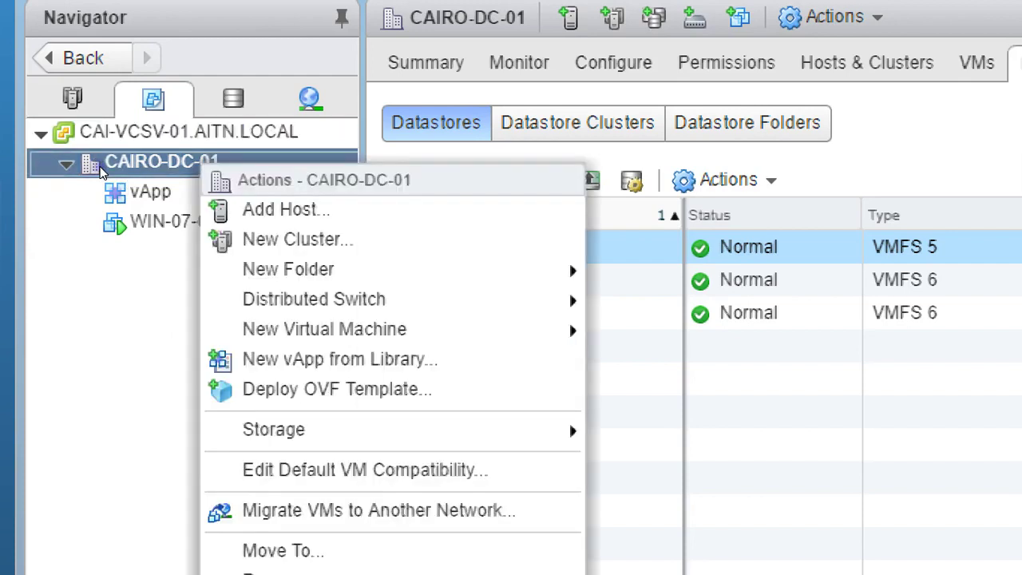
pyautogui.moveTo(263, 269)
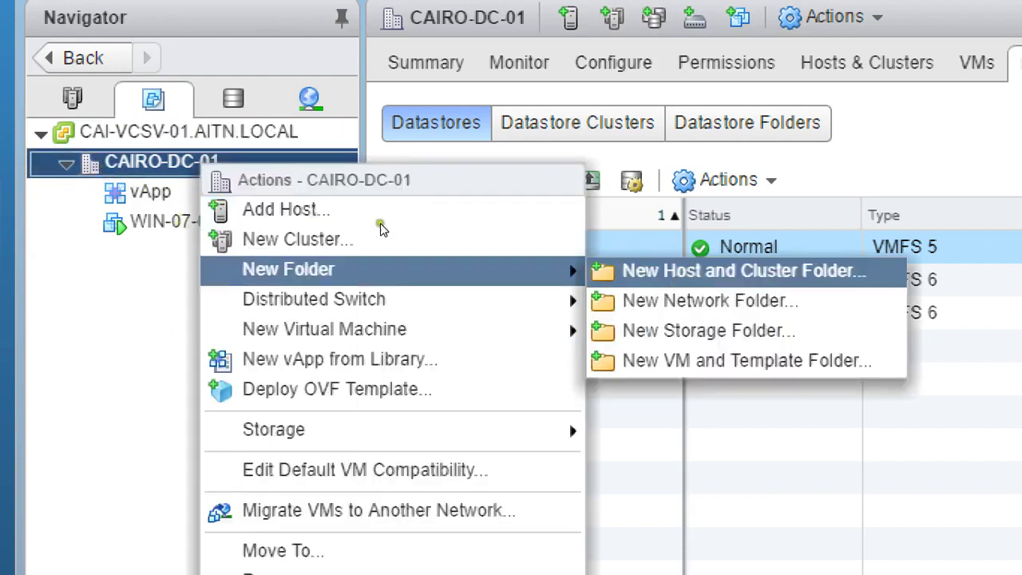
pyautogui.press('Down')
pyautogui.press('Down')
pyautogui.press('Down')
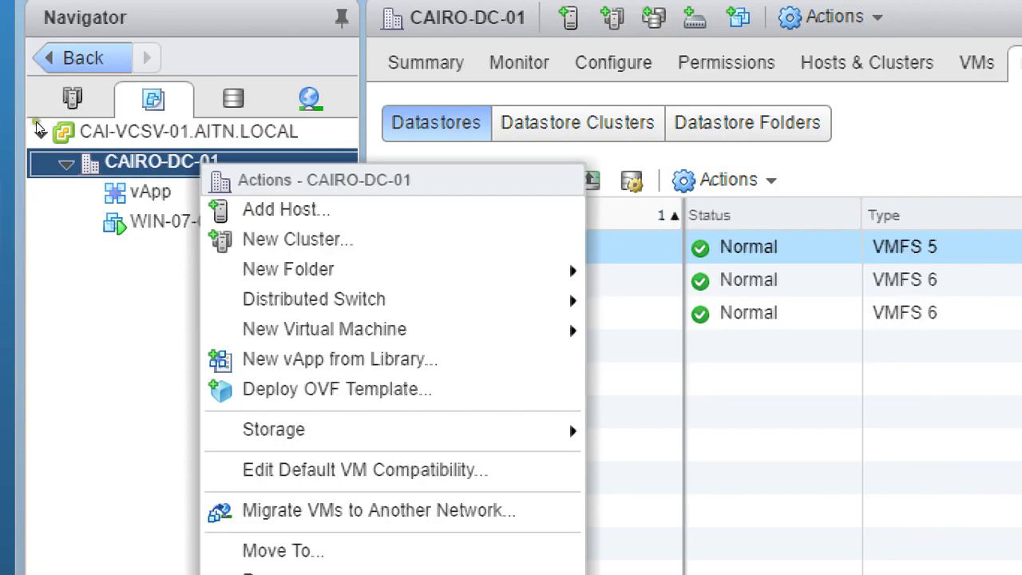
# Review the CLUSTER-01 actions in the Hosts and Clusters inventory, and switch to the PowerPoint slide show's closing slide.
pyautogui.hotkey('ctrl', 'alt', '2')
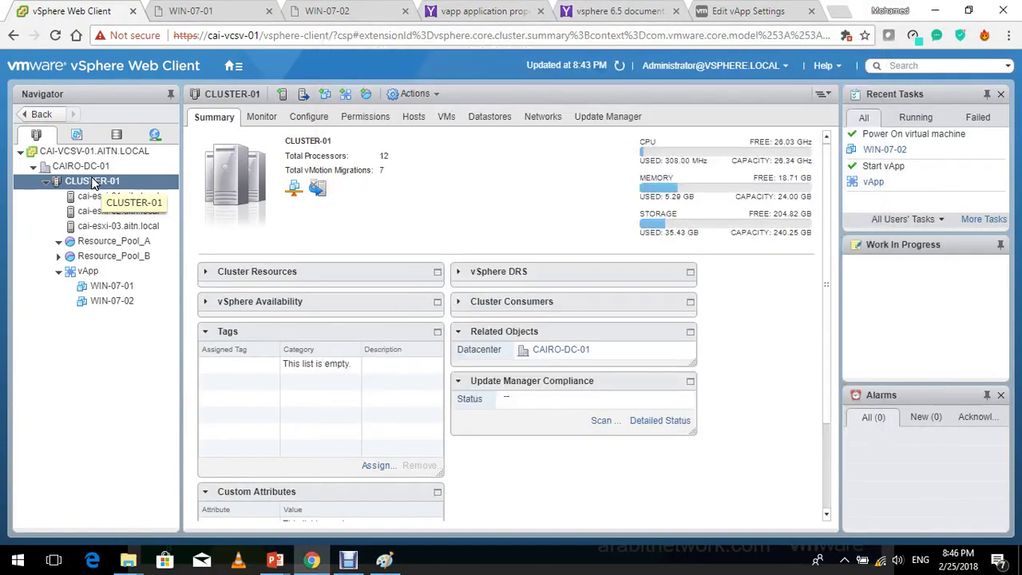
pyautogui.rightClick(93, 179)
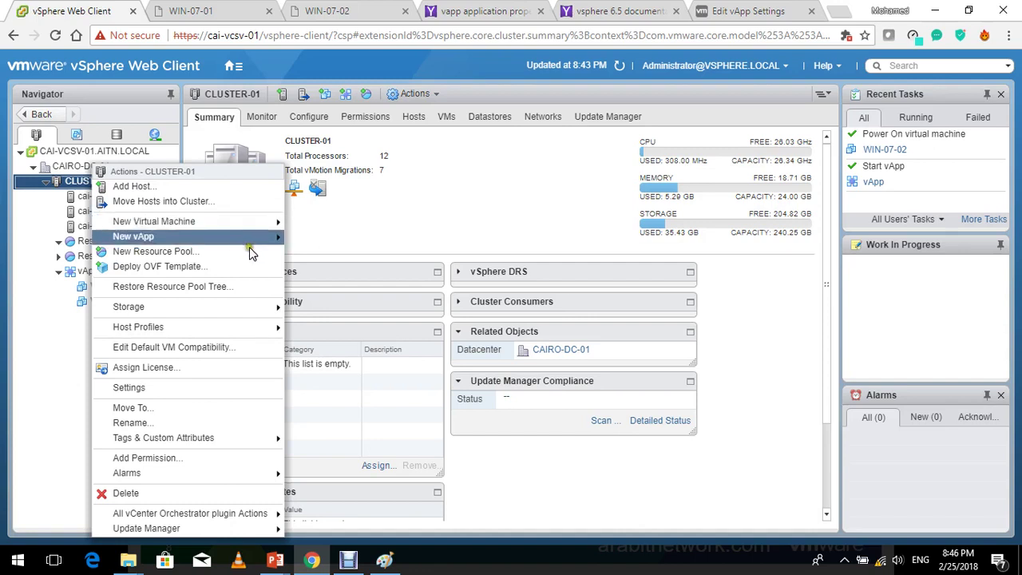
pyautogui.click(177, 202)
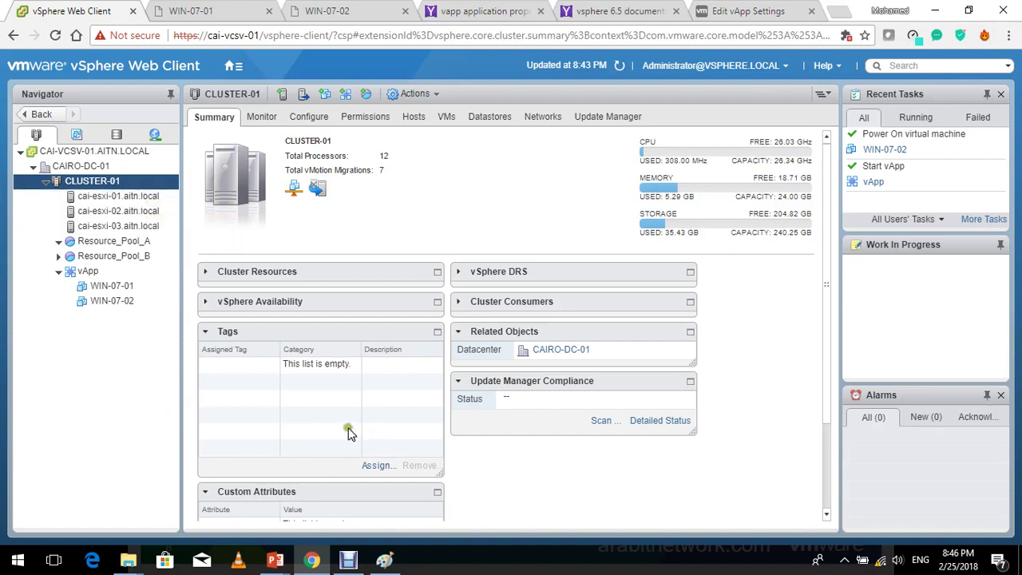
pyautogui.hotkey('alt', 'Tab')
pyautogui.hotkey('alt', 'Tab')
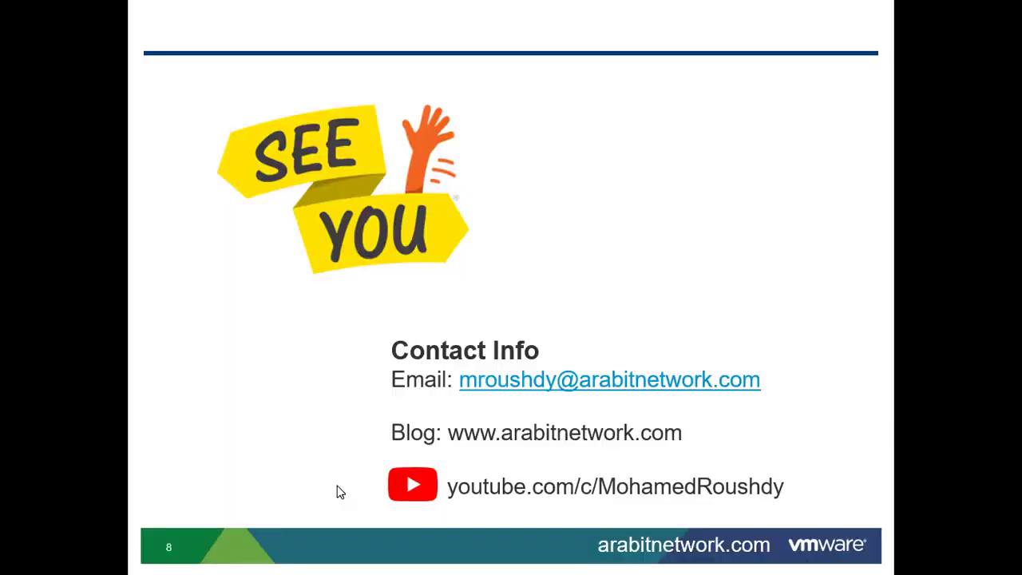